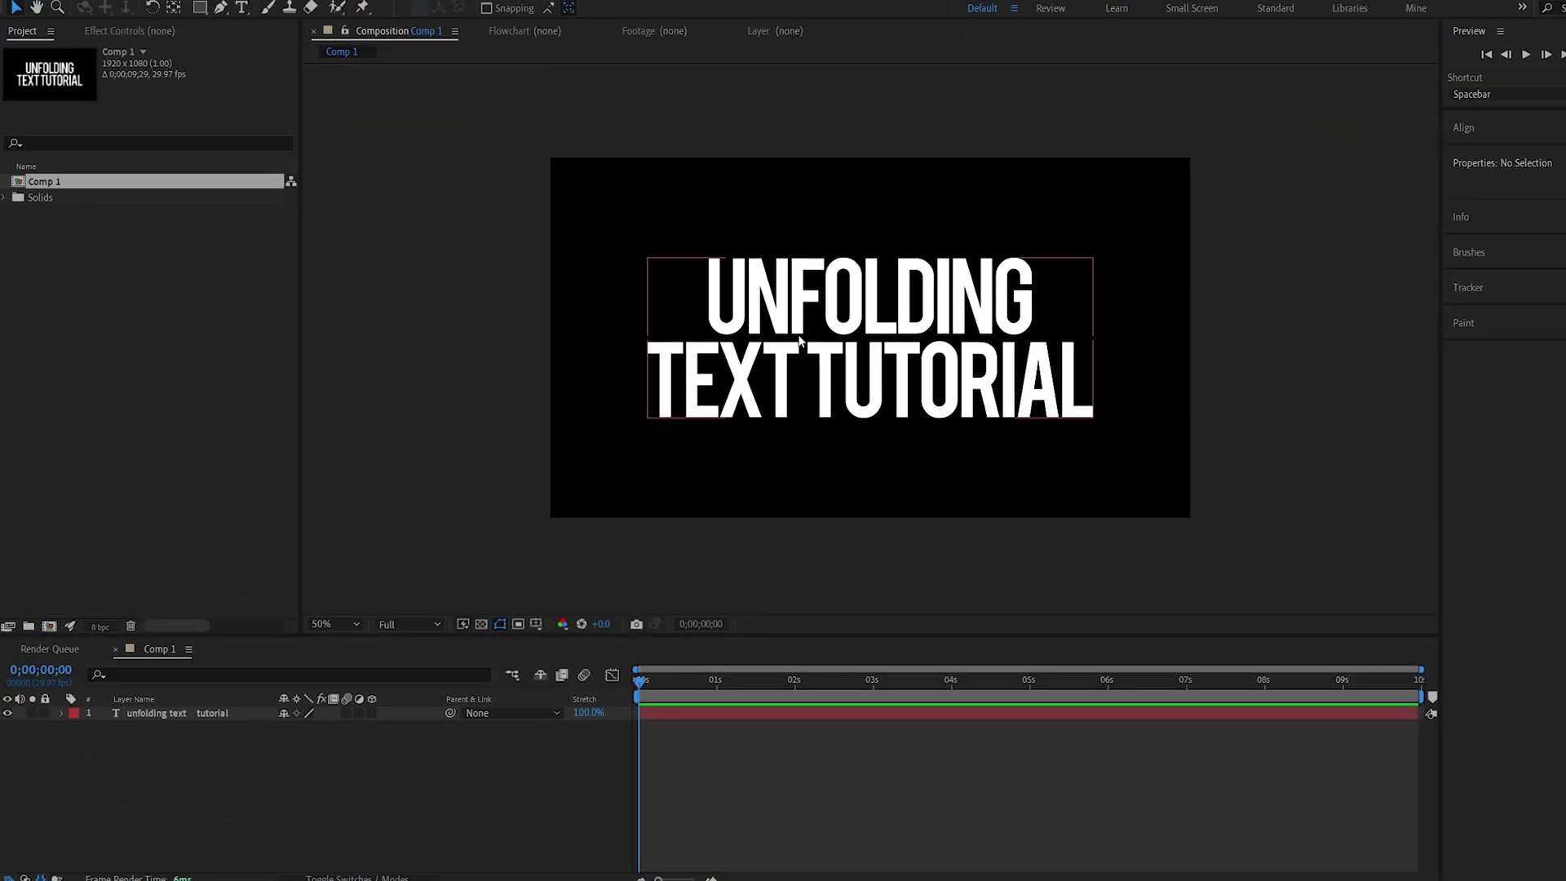
# - Create a 1920 x 1080 px black solid named BG and duplicate it as a layer named ELEMENT
pyautogui.rightClick(373, 791)
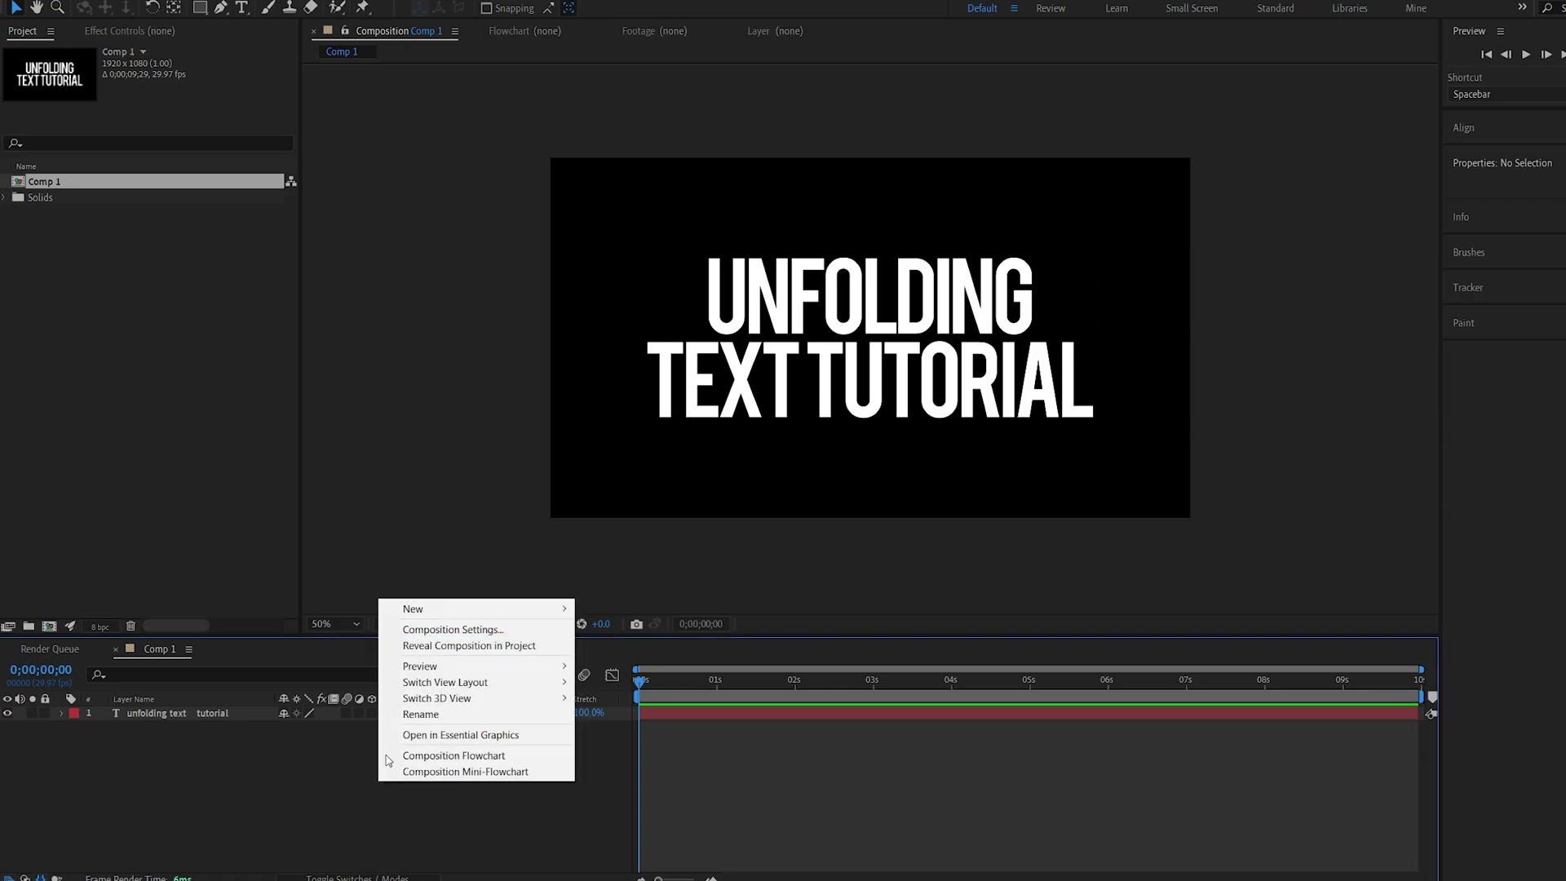
pyautogui.moveTo(441, 612)
pyautogui.click(637, 646)
pyautogui.write('BG')
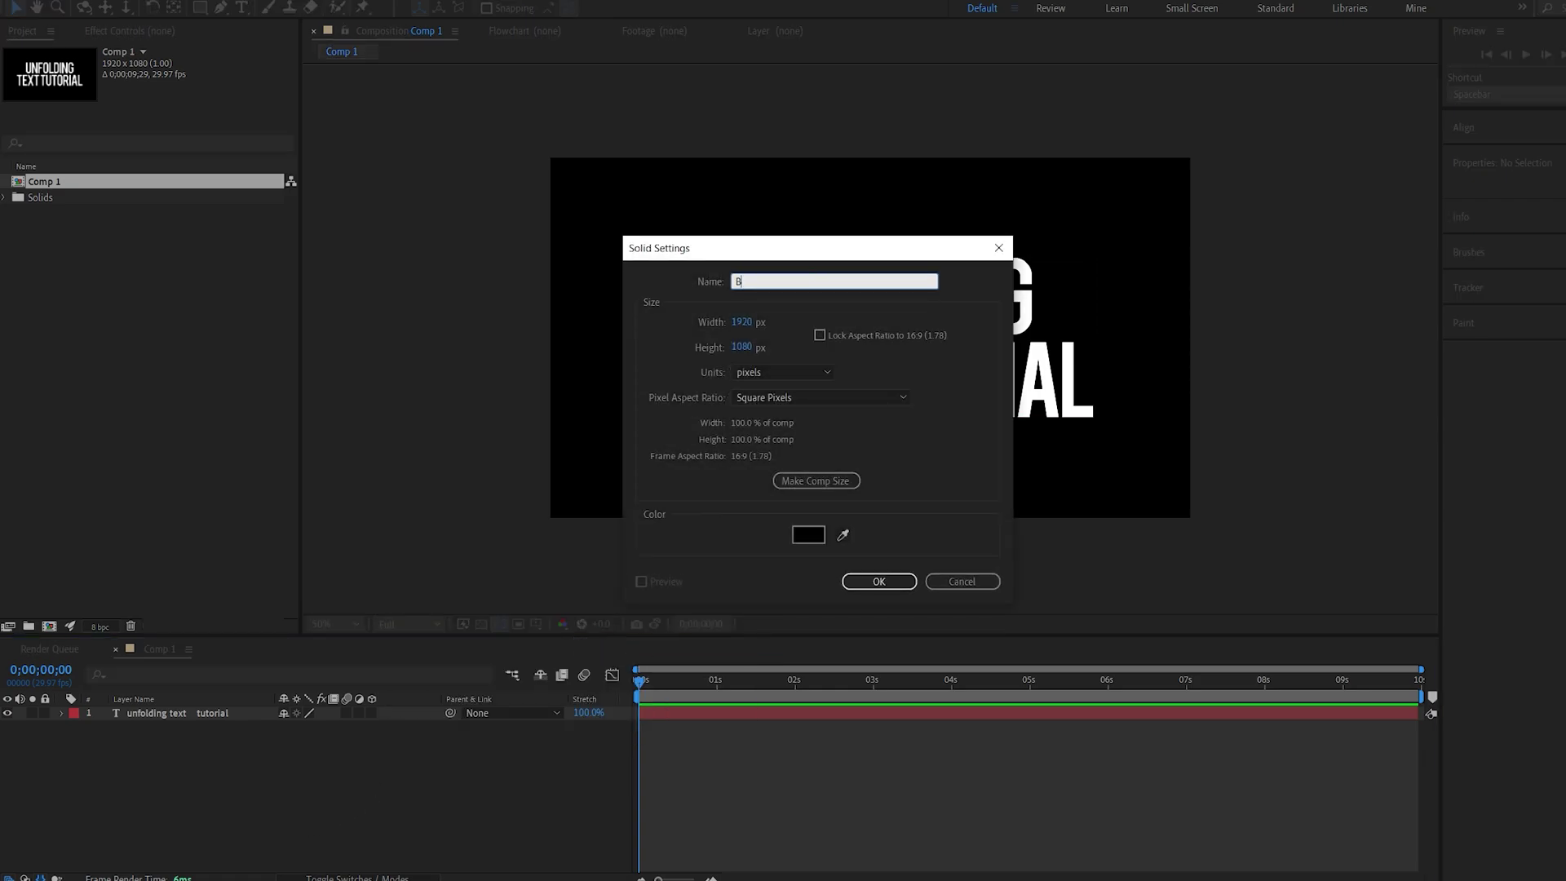
pyautogui.press('Return')
pyautogui.hotkey('ctrl', 'd')
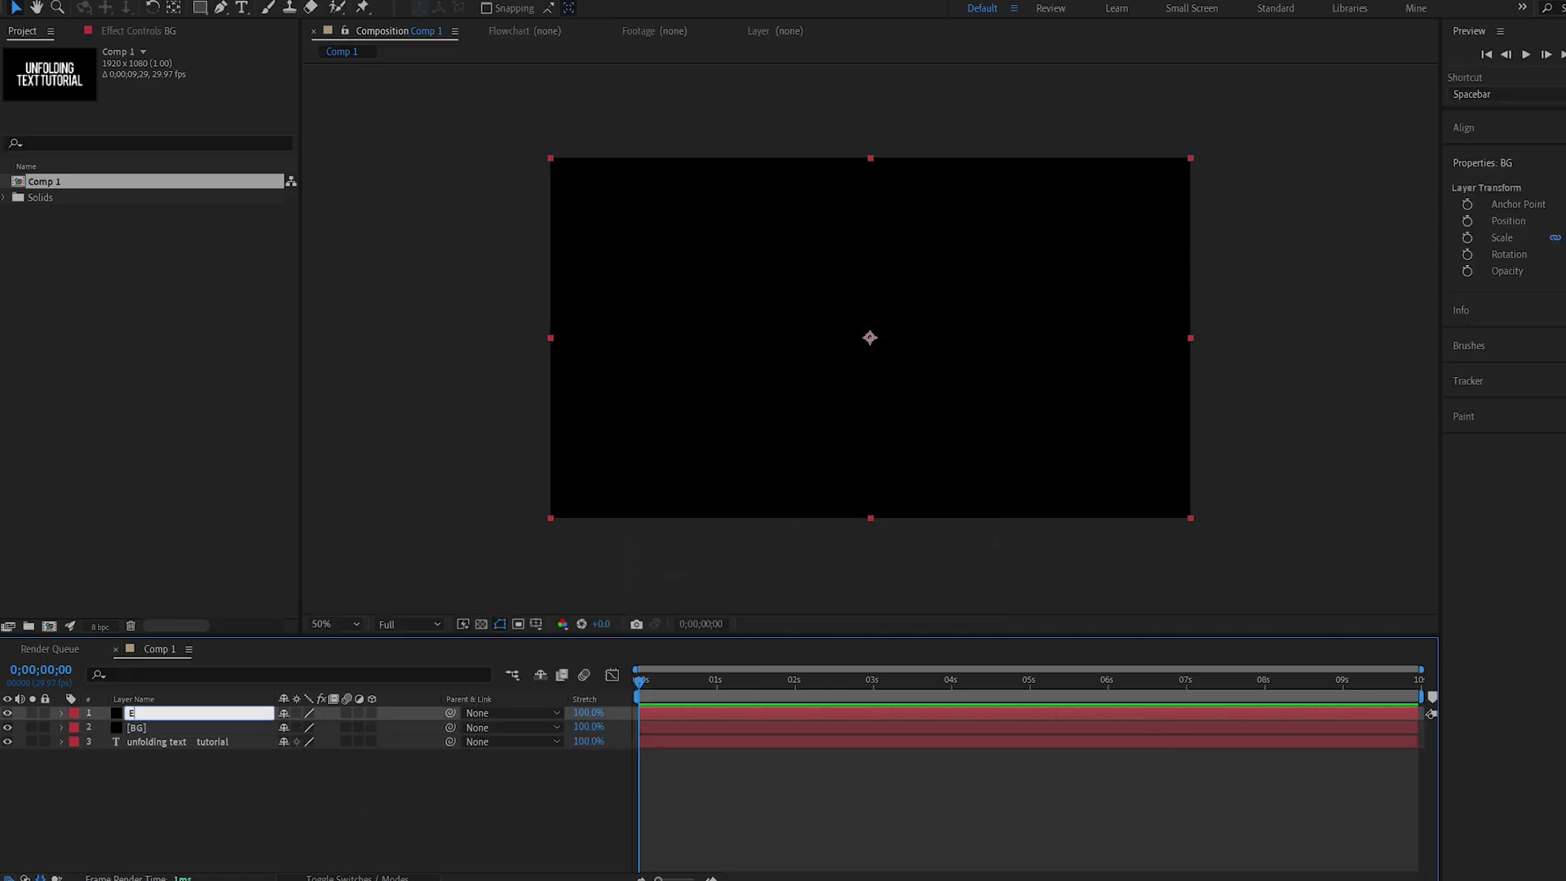
# - Add a camera layer to the composition
pyautogui.rightClick(341, 770)
pyautogui.moveTo(394, 591)
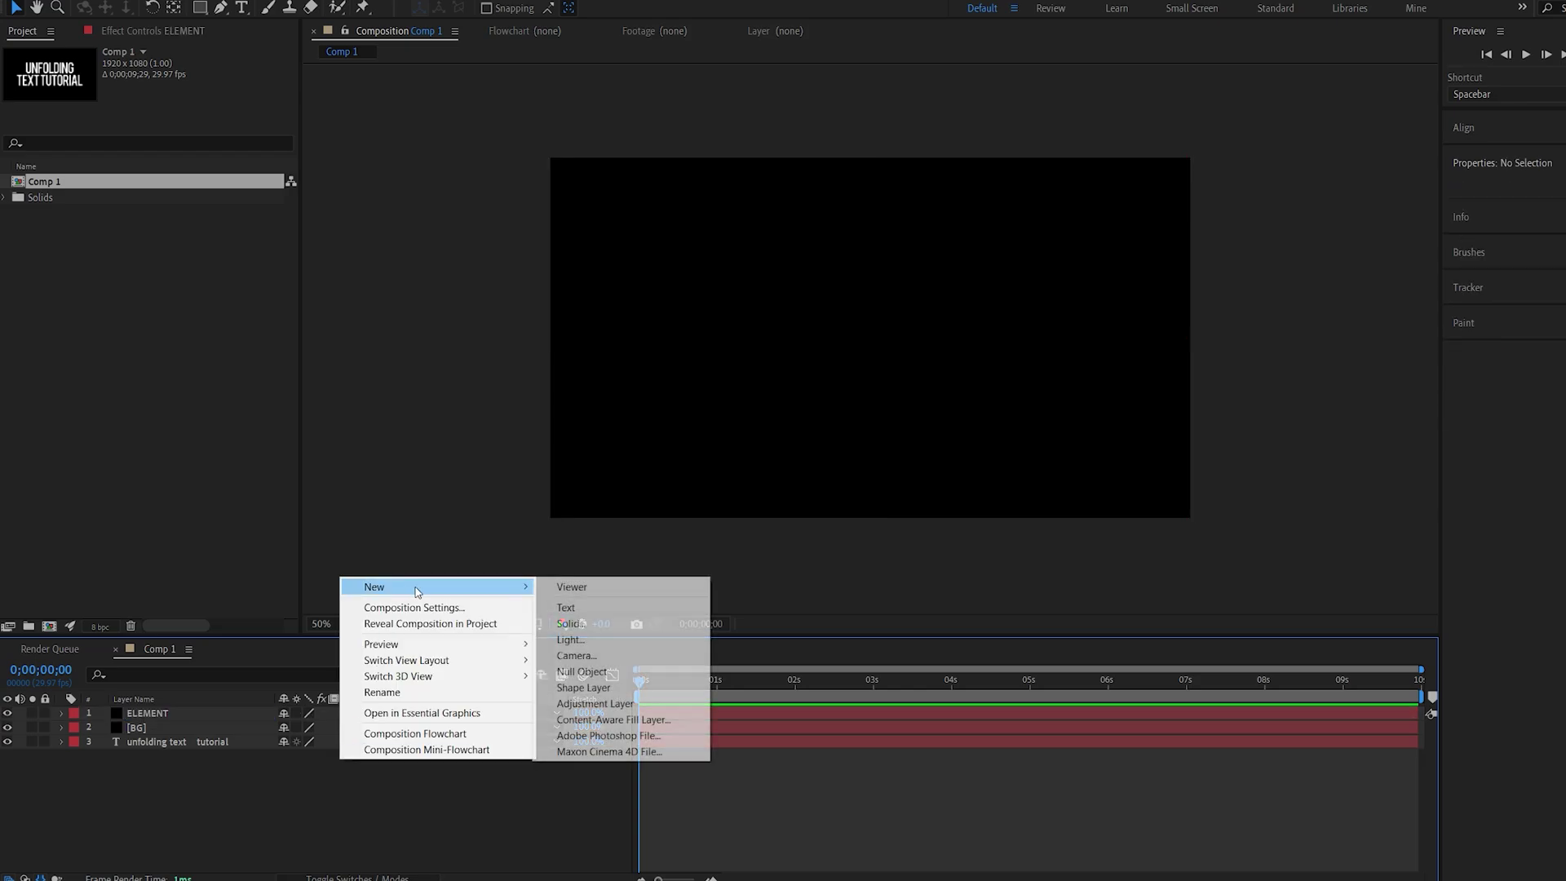
pyautogui.click(624, 661)
# - Apply the Element effect to the ELEMENT layer
pyautogui.click(144, 728)
pyautogui.hotkey('ctrl', 'space')
pyautogui.write('ele')
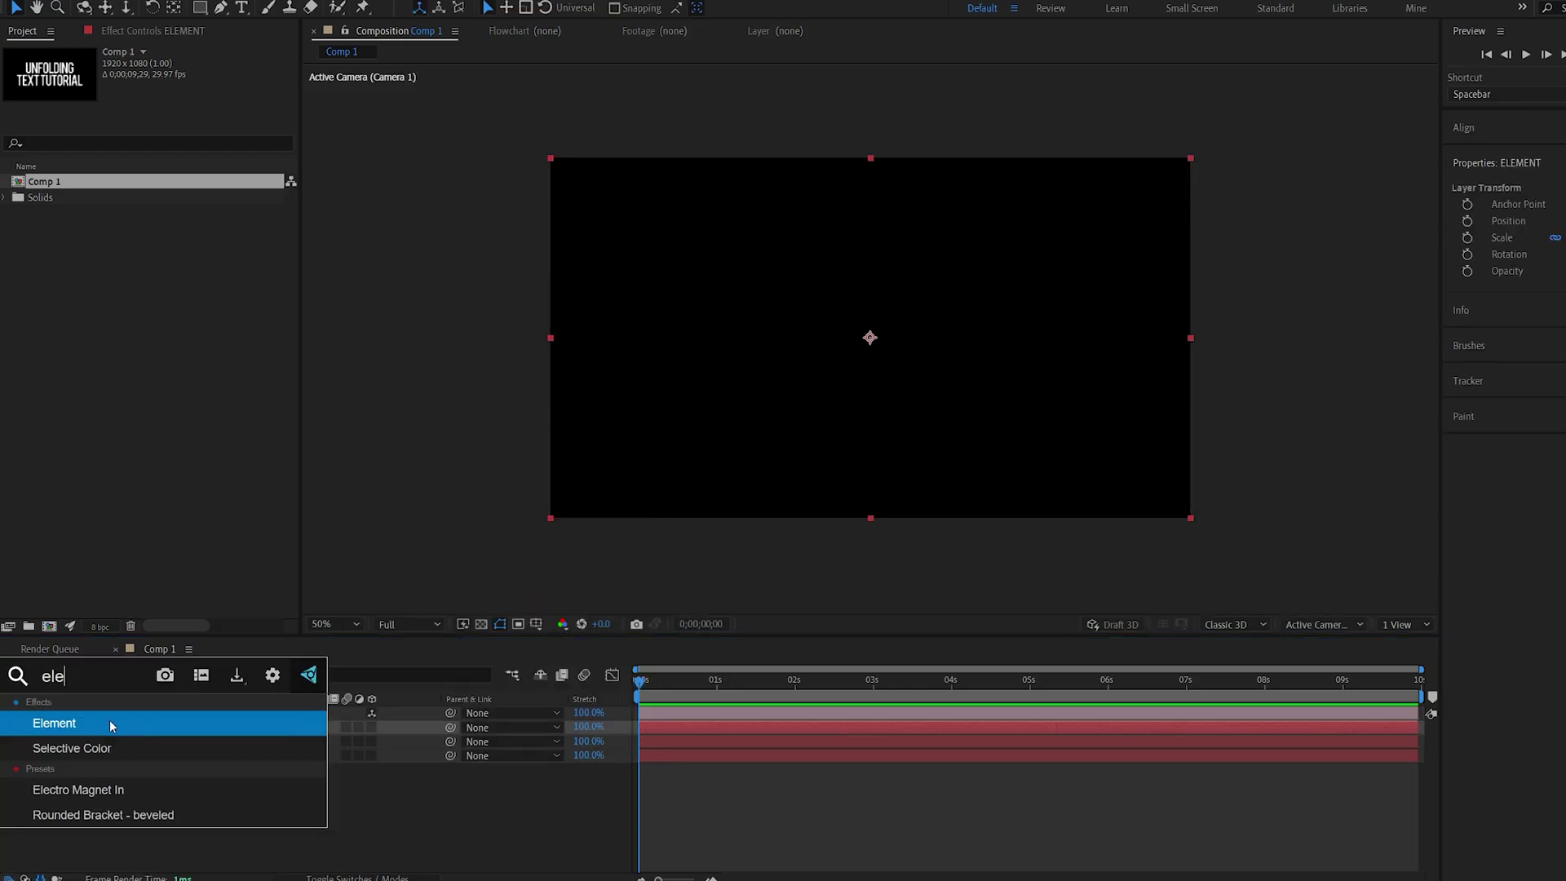
pyautogui.click(110, 719)
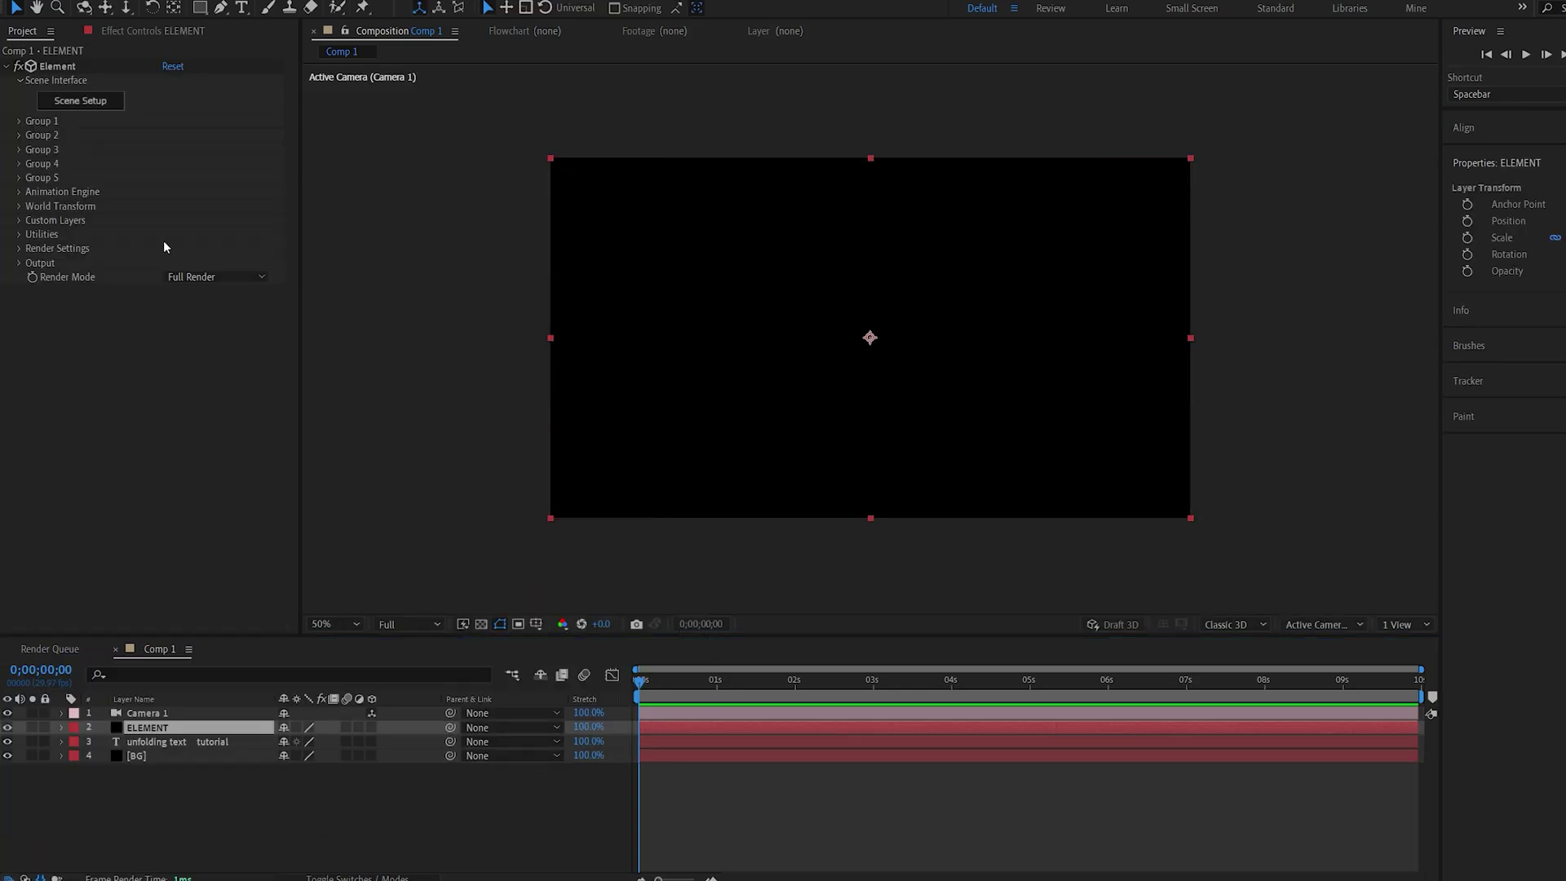
# - Assign the unfolding text tutorial layer as Path Layer 1 in Element's Custom Text and Masks
pyautogui.click(19, 221)
pyautogui.click(34, 235)
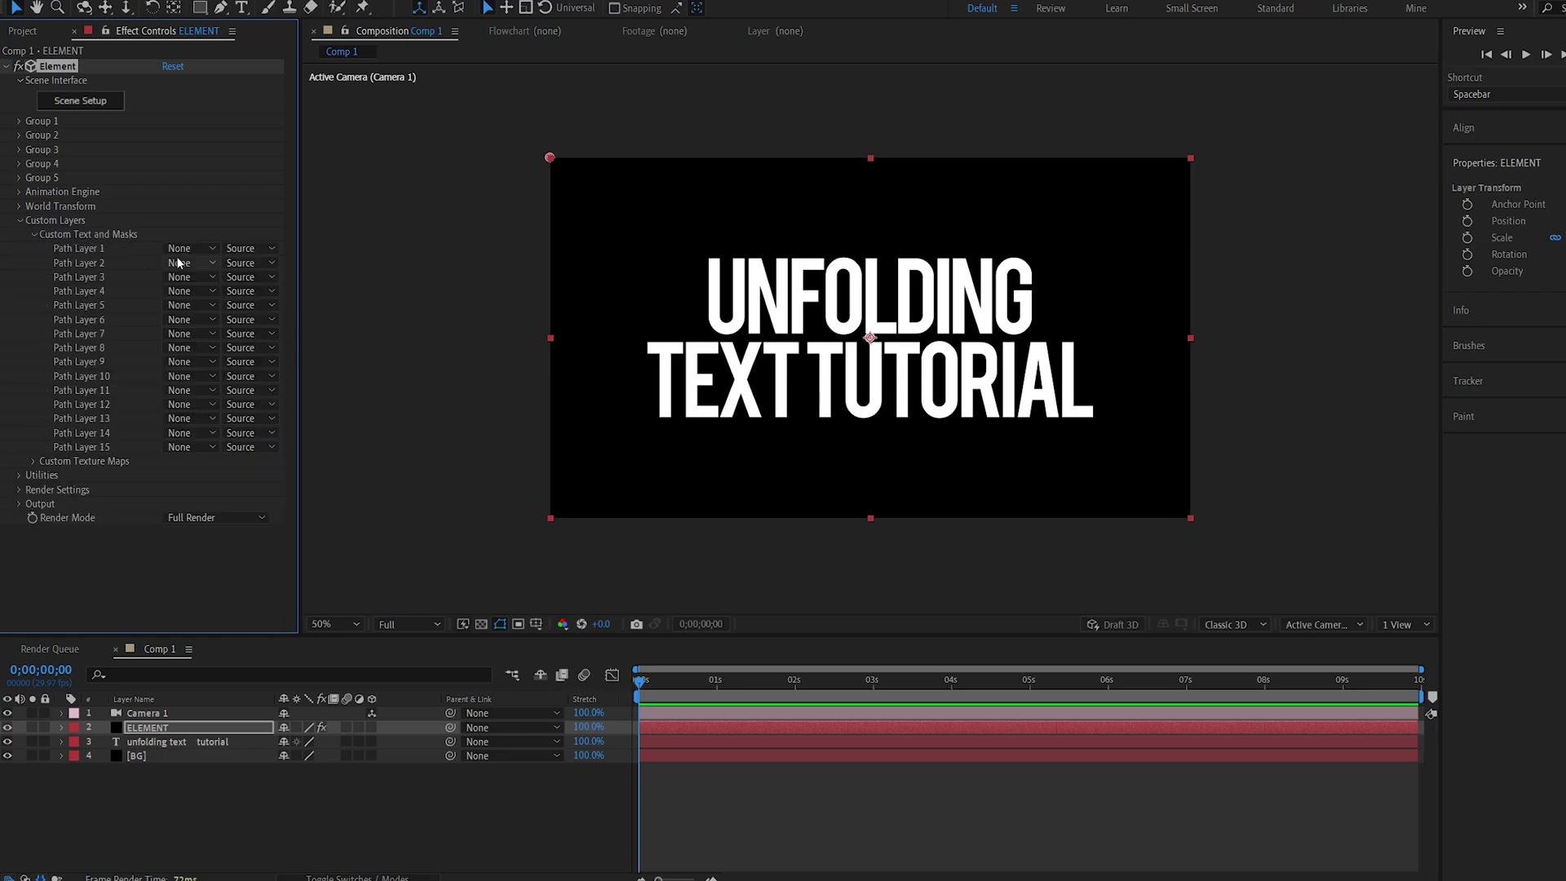
pyautogui.click(181, 249)
pyautogui.click(199, 303)
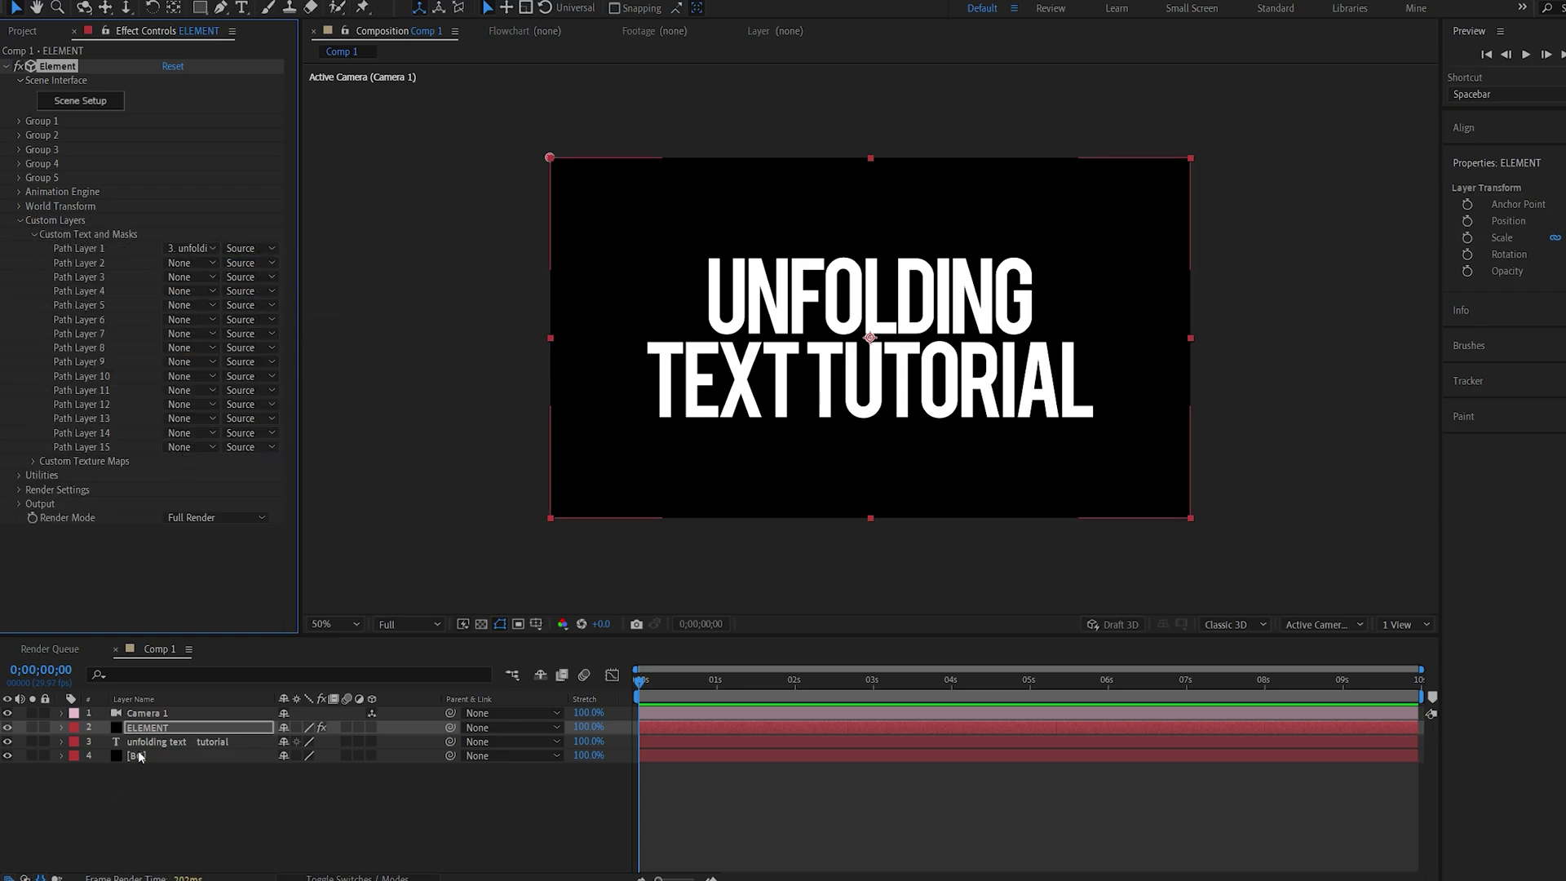
# - Place the text layer below the BG layer and hide it
pyautogui.moveTo(152, 741); pyautogui.dragTo(143, 781)
pyautogui.click(9, 757)
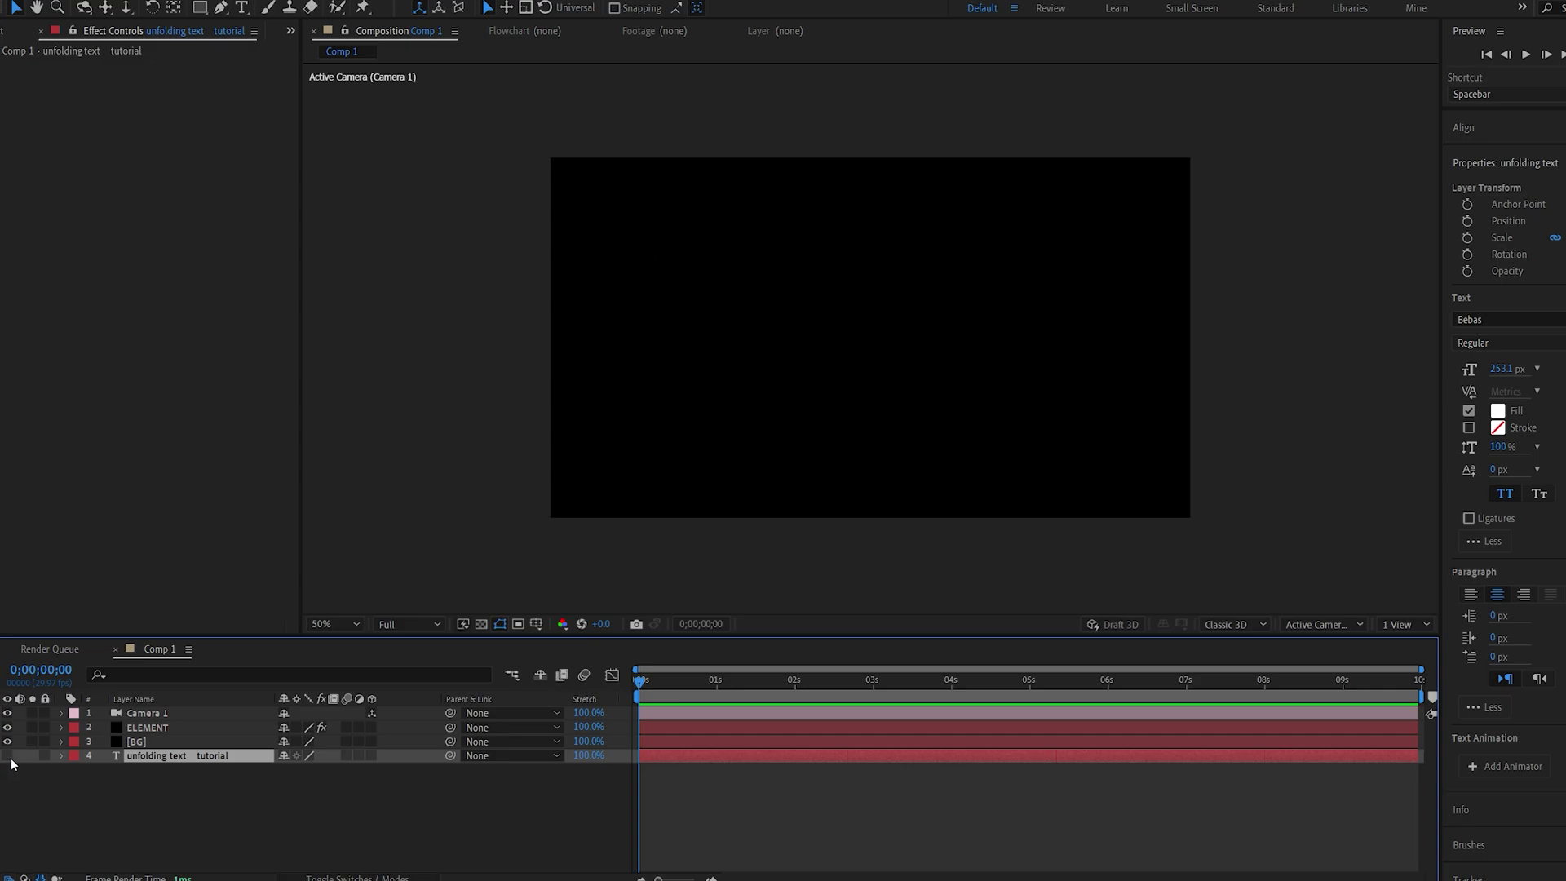
pyautogui.click(184, 737)
# - Extrude the text path in Element's Scene Setup and apply the Pro_Black physical bevel preset to it
pyautogui.click(191, 728)
pyautogui.click(77, 100)
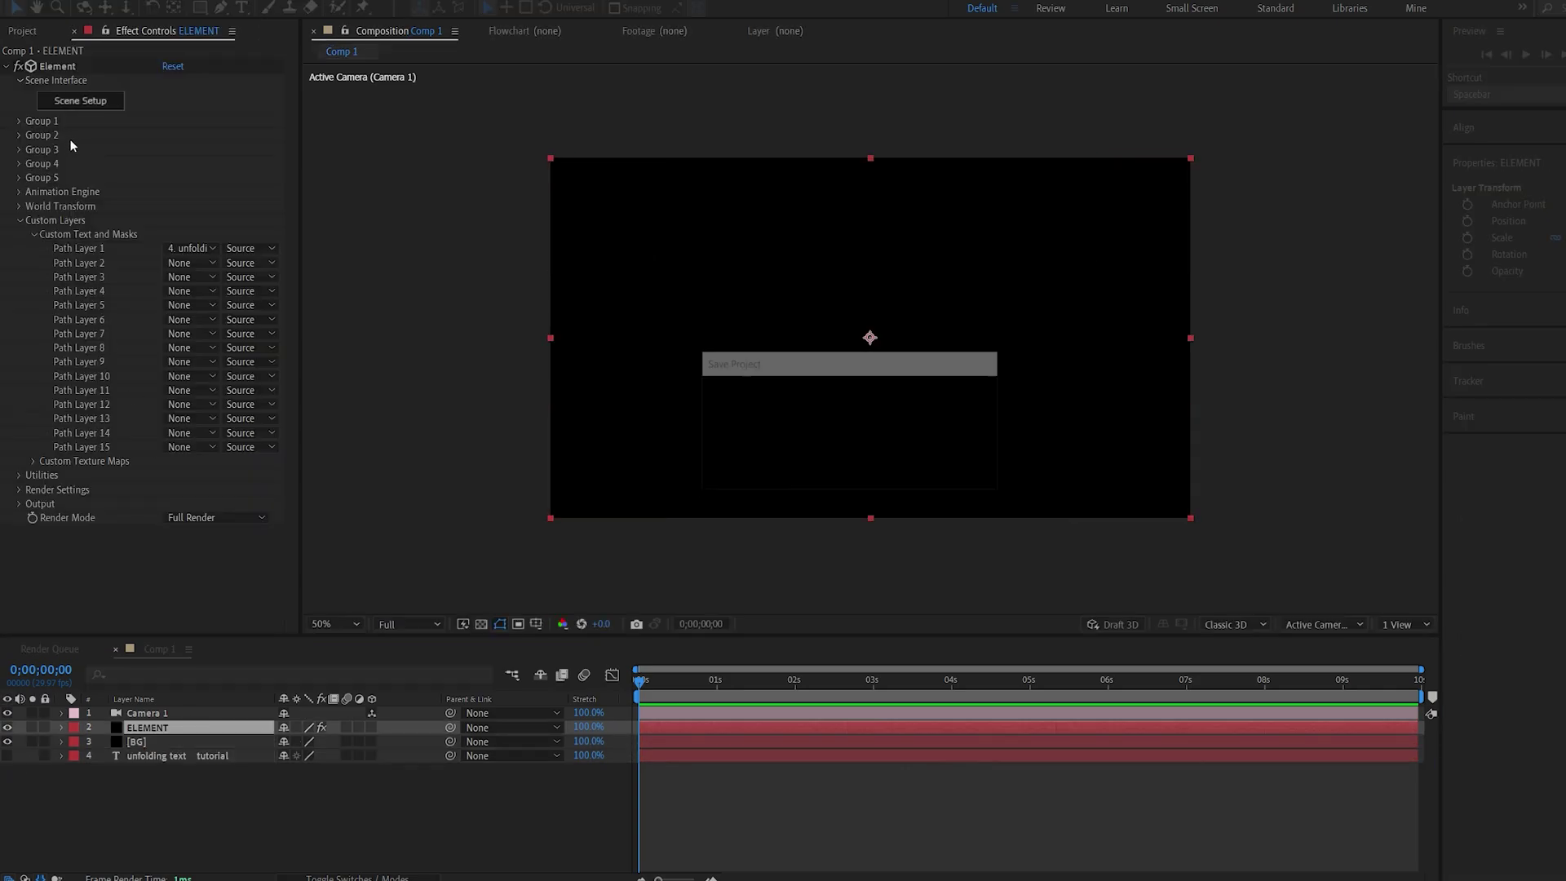
pyautogui.click(43, 648)
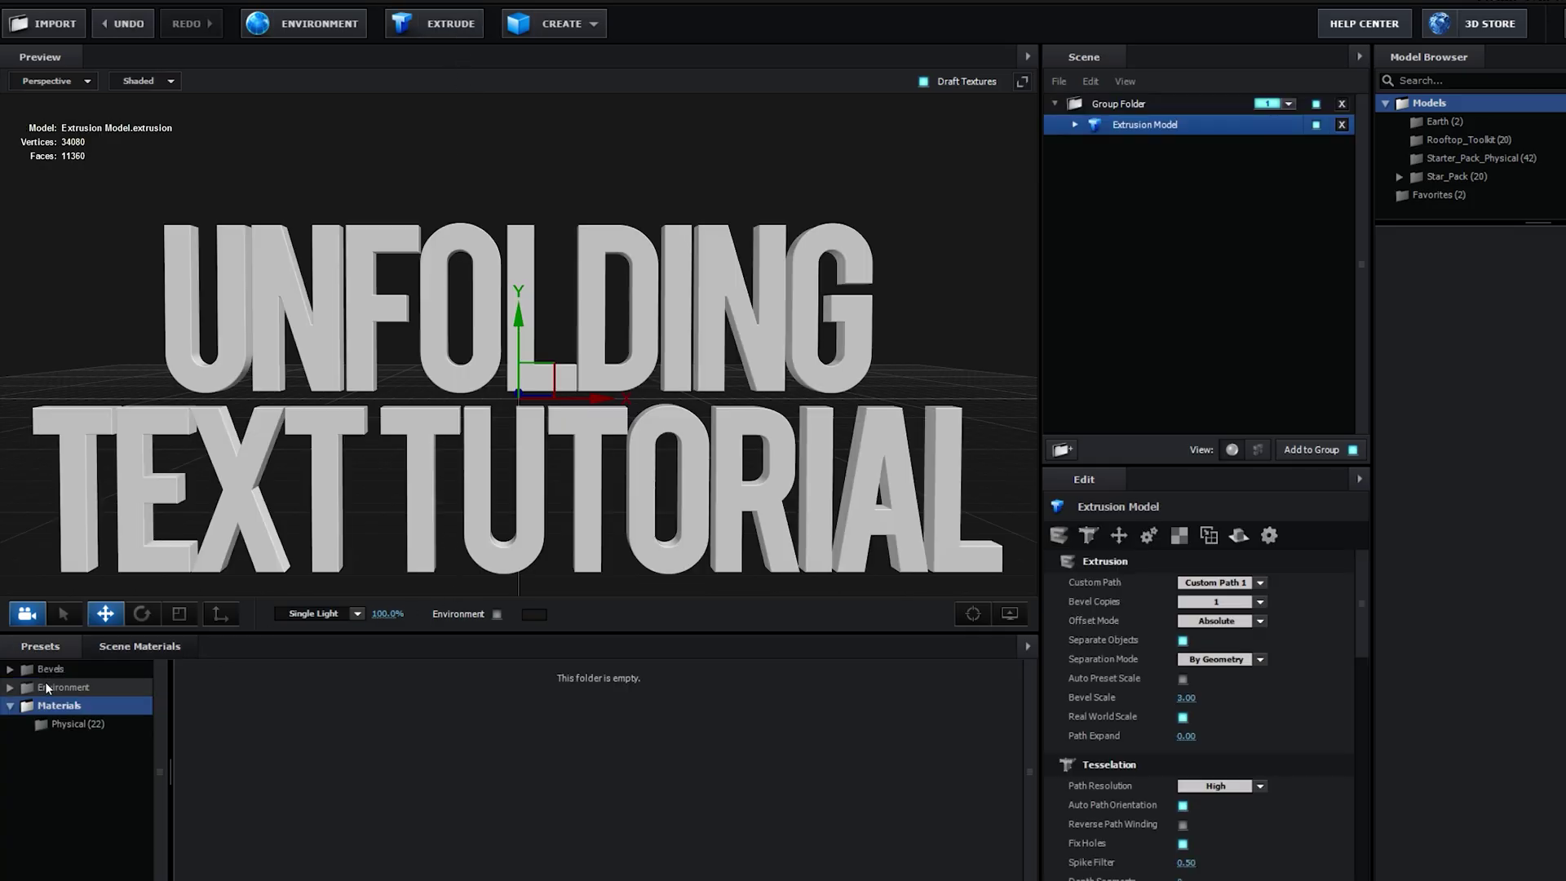
pyautogui.click(58, 672)
pyautogui.click(101, 692)
pyautogui.scroll(-3, 574, 791)
pyautogui.scroll(1, 437, 766)
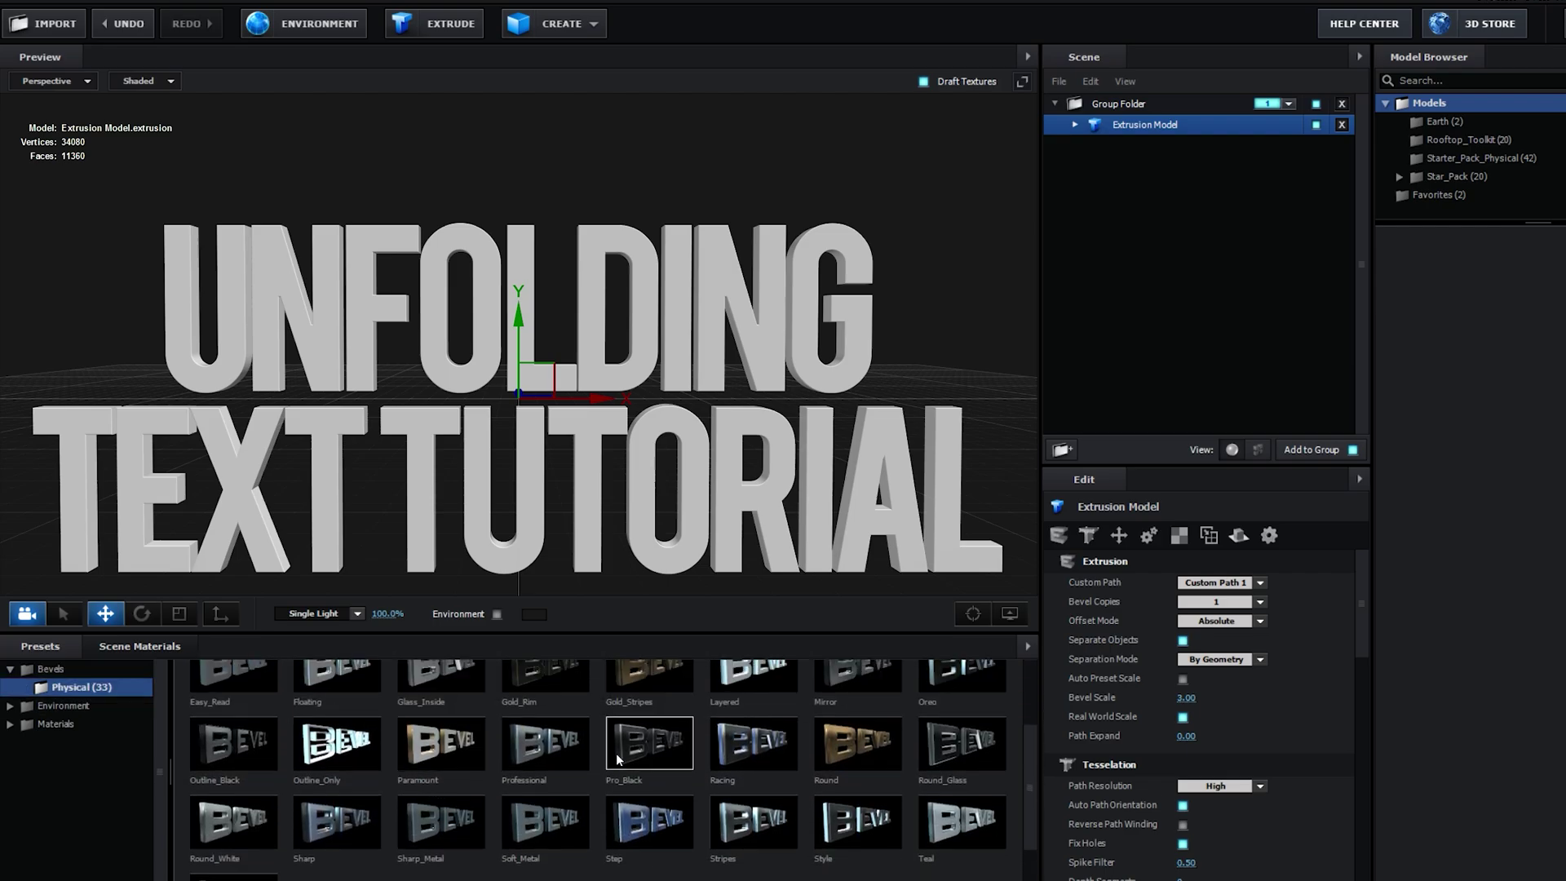
pyautogui.click(634, 753)
pyautogui.moveTo(734, 506); pyautogui.dragTo(787, 530)
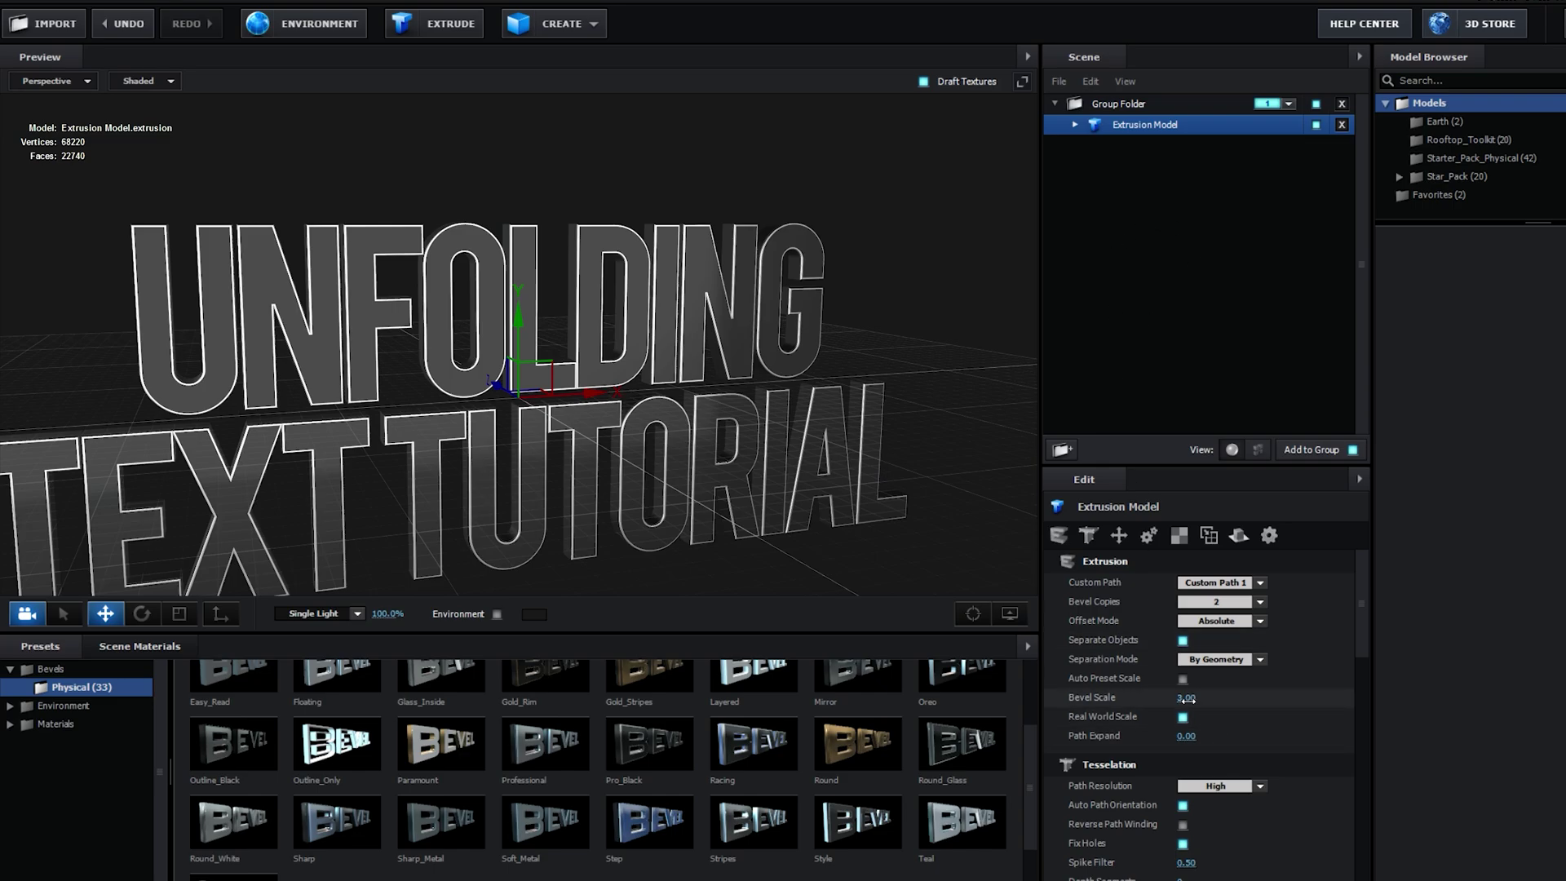
# - Set the extrusion model's Bevel Scale to 5.00 and accept the scene
pyautogui.write('5')
pyautogui.press('Return')
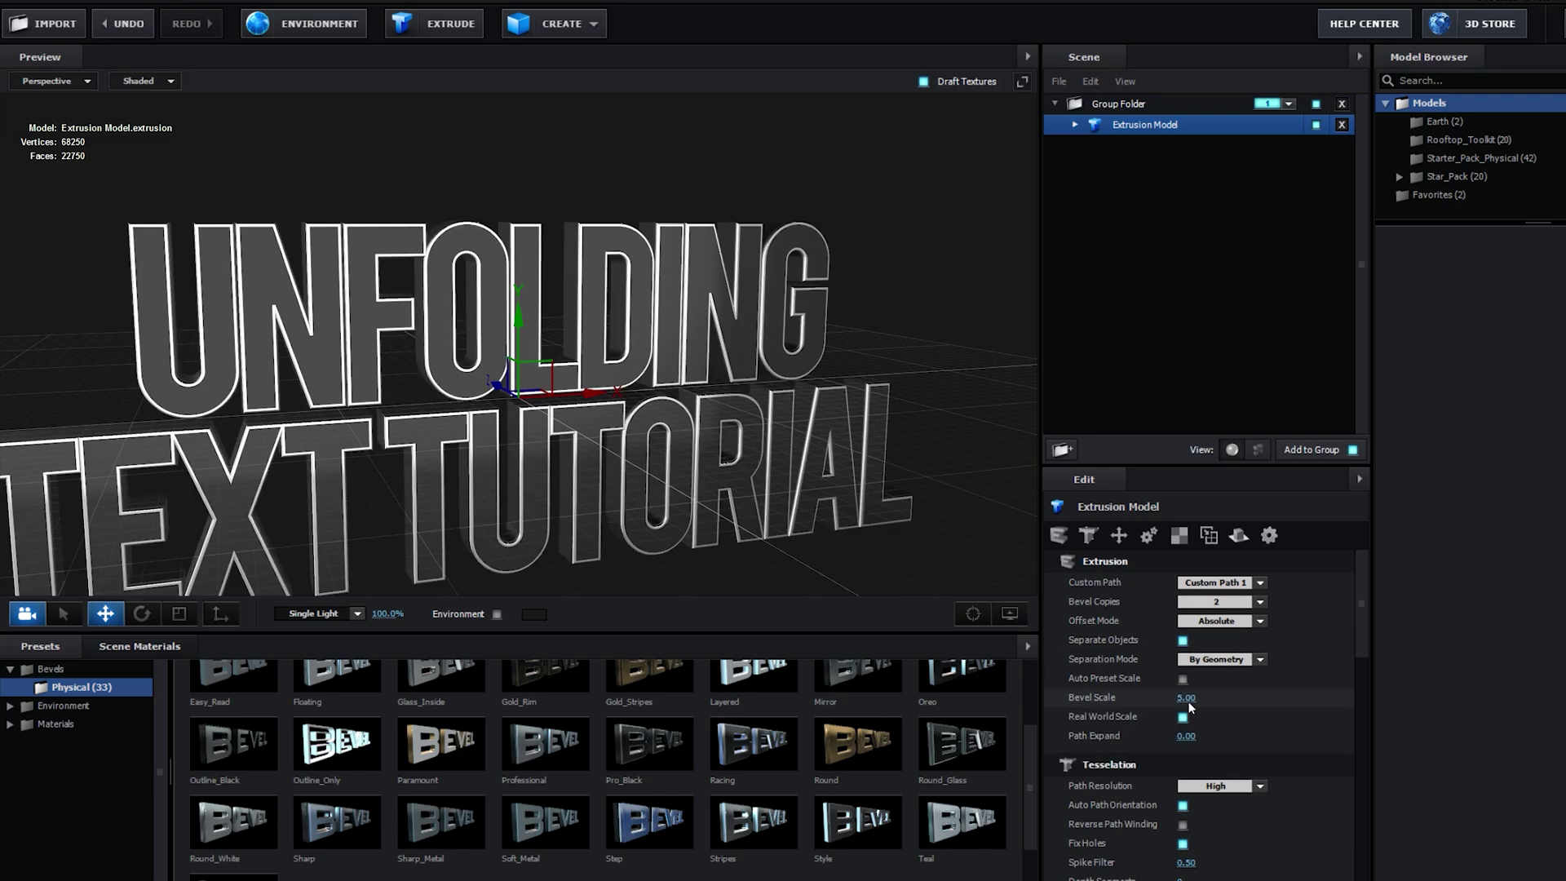
pyautogui.moveTo(1014, 516); pyautogui.dragTo(948, 504)
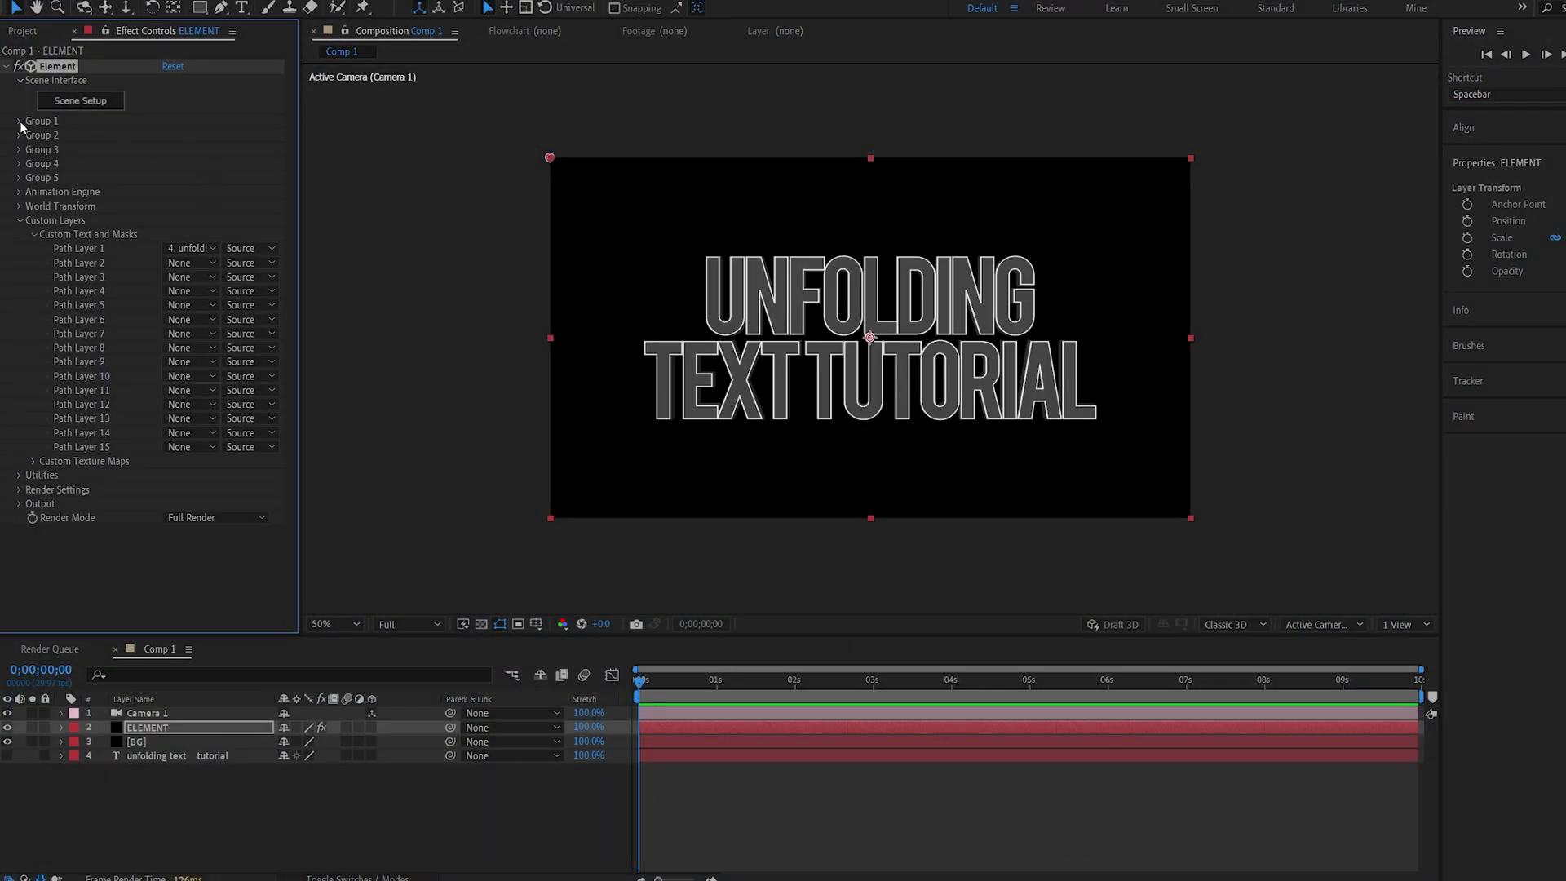
# - Enable the Bend deform in Group 1's Particle Look and set its Bend Angle to about 107°
pyautogui.click(19, 120)
pyautogui.click(33, 163)
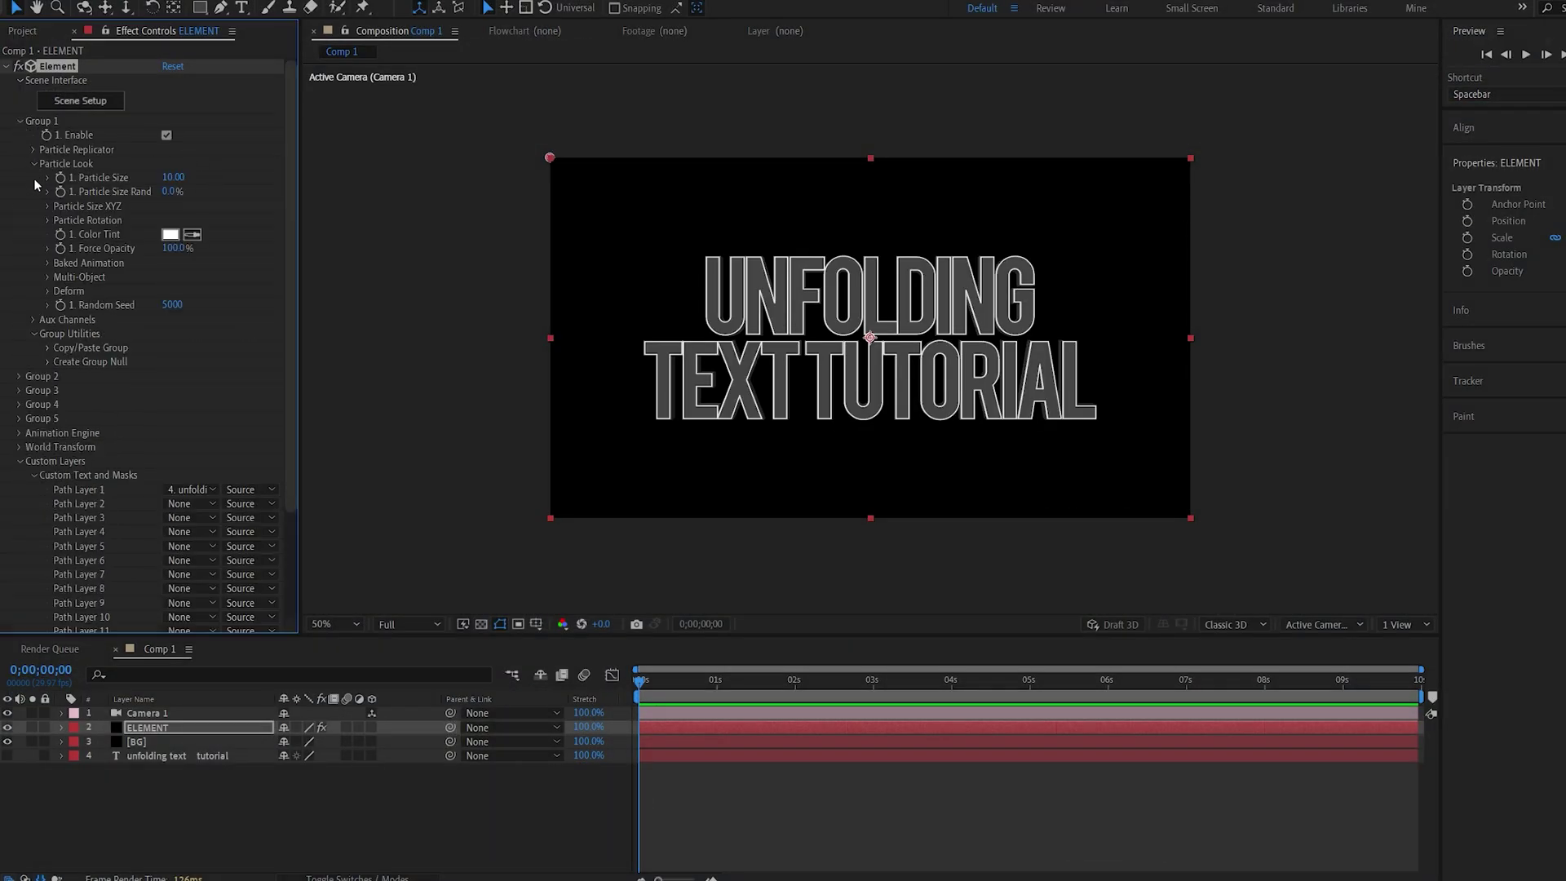
pyautogui.click(51, 290)
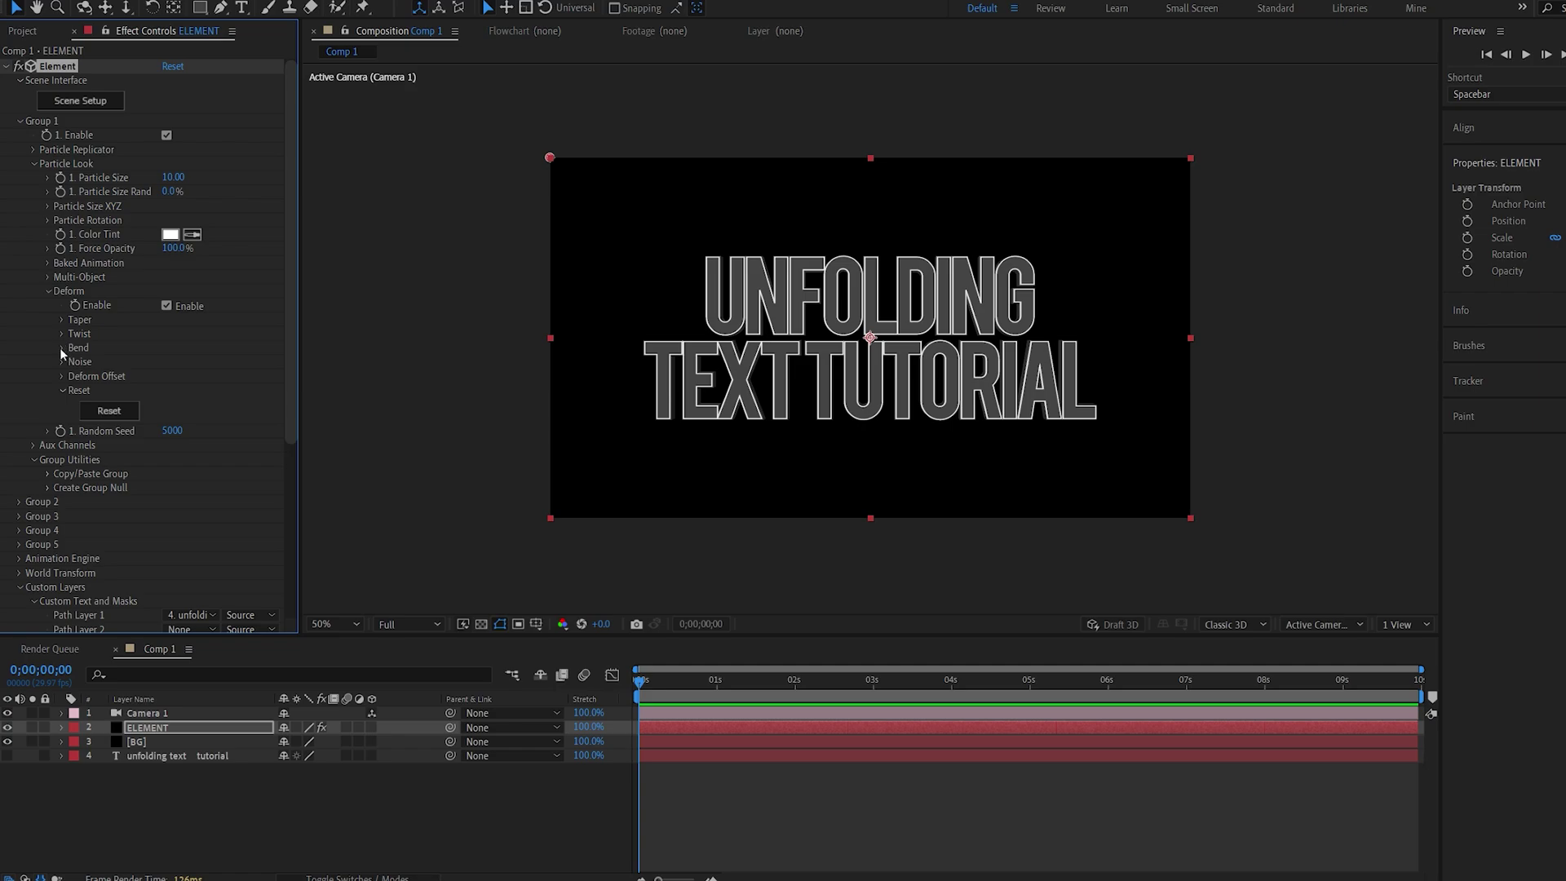
pyautogui.click(62, 348)
pyautogui.click(165, 363)
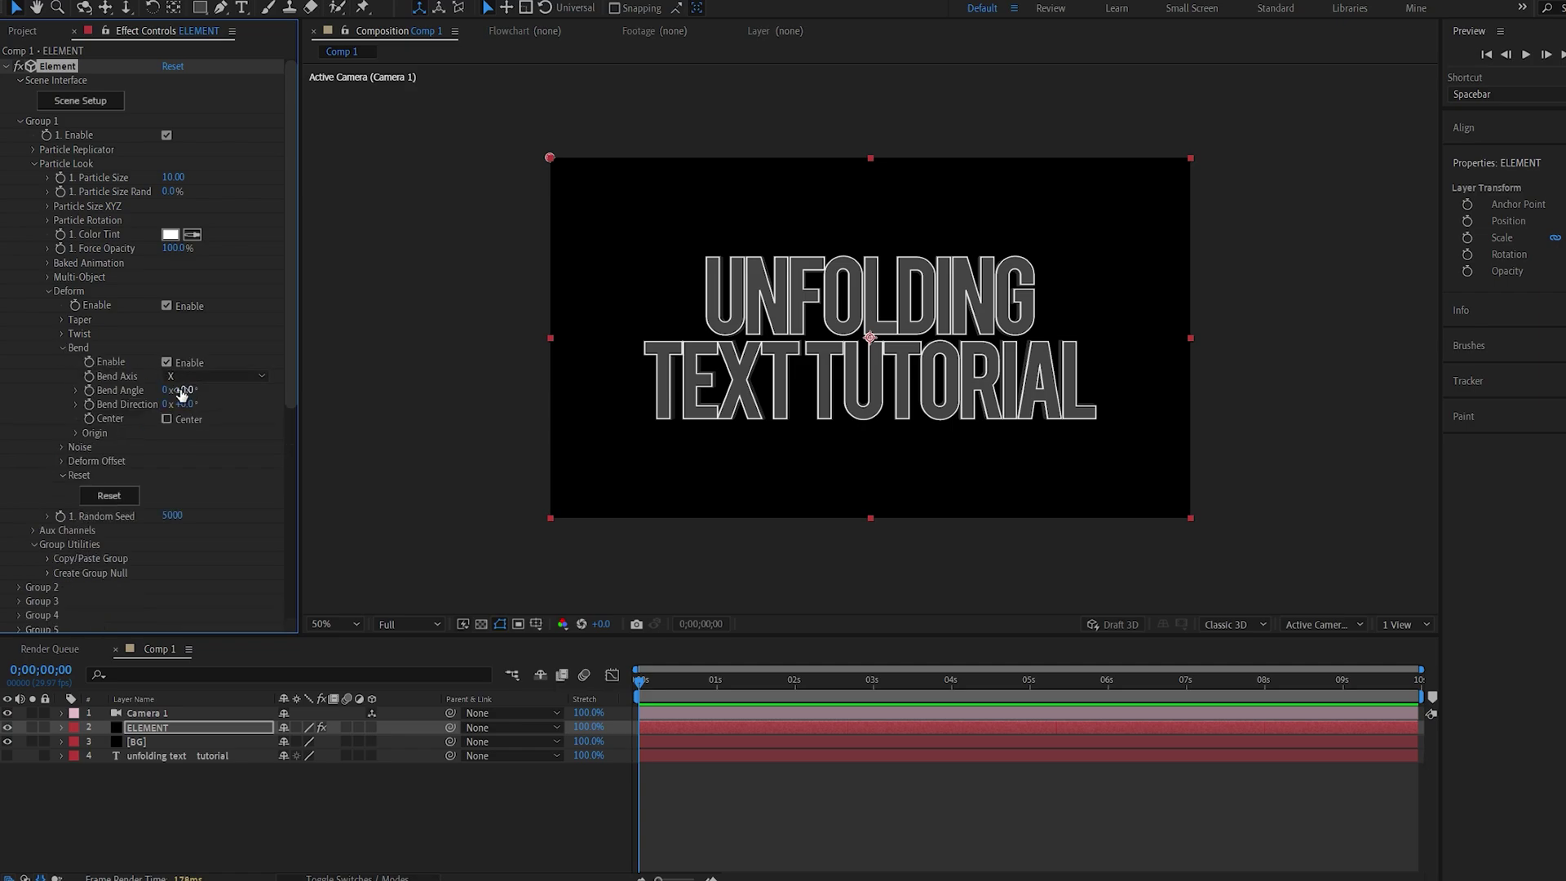
pyautogui.moveTo(185, 390); pyautogui.dragTo(270, 388)
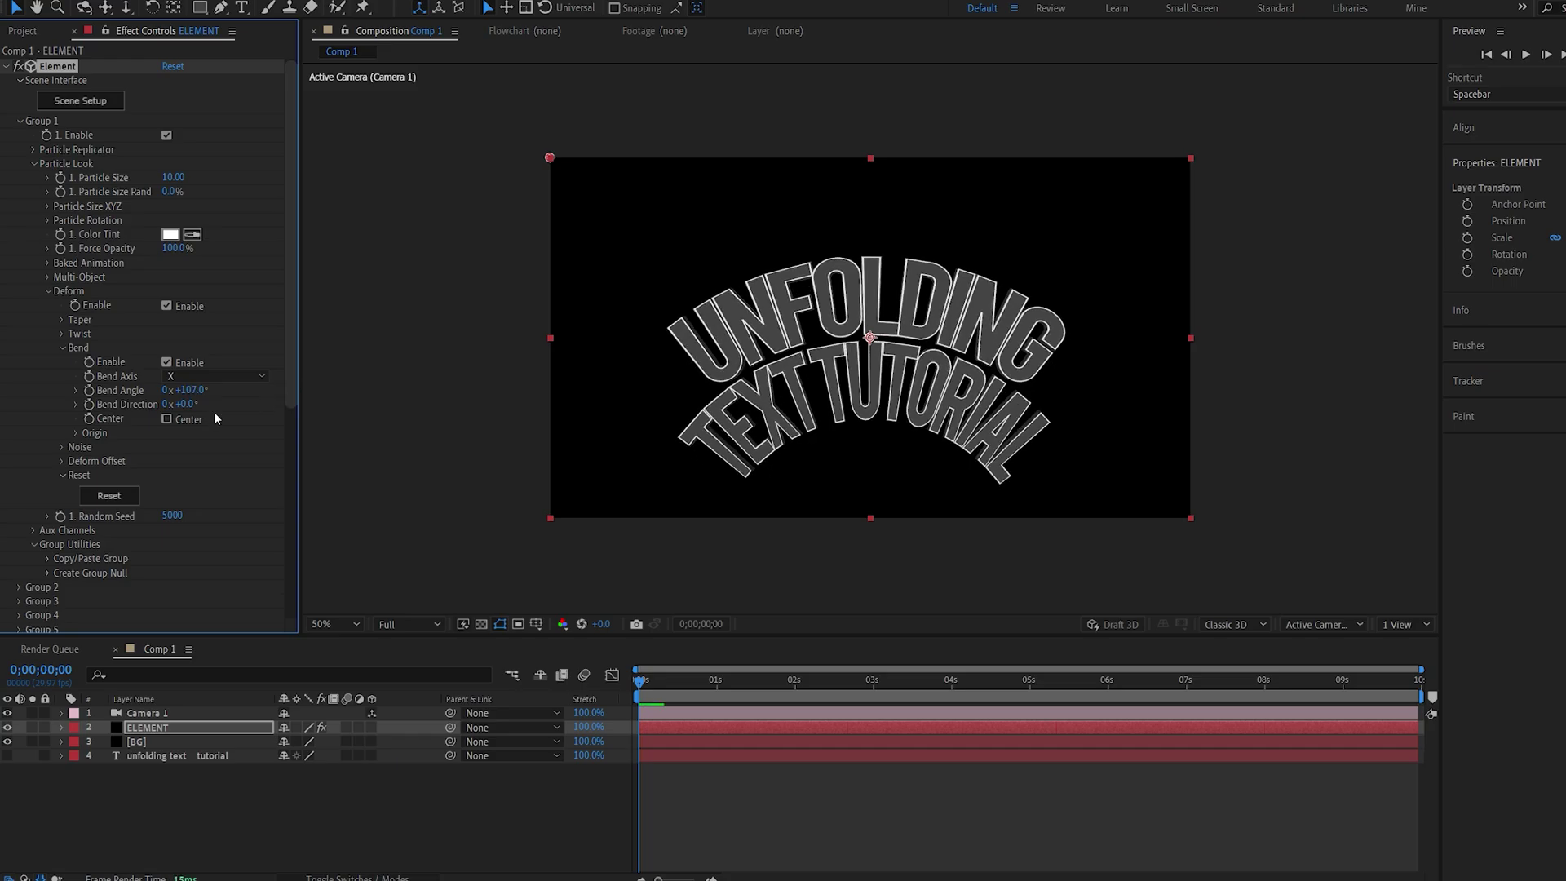
# - Set the Bend Direction to 90°, the Bend Axis to Y and the Bend Angle to 159°
pyautogui.press('Return')
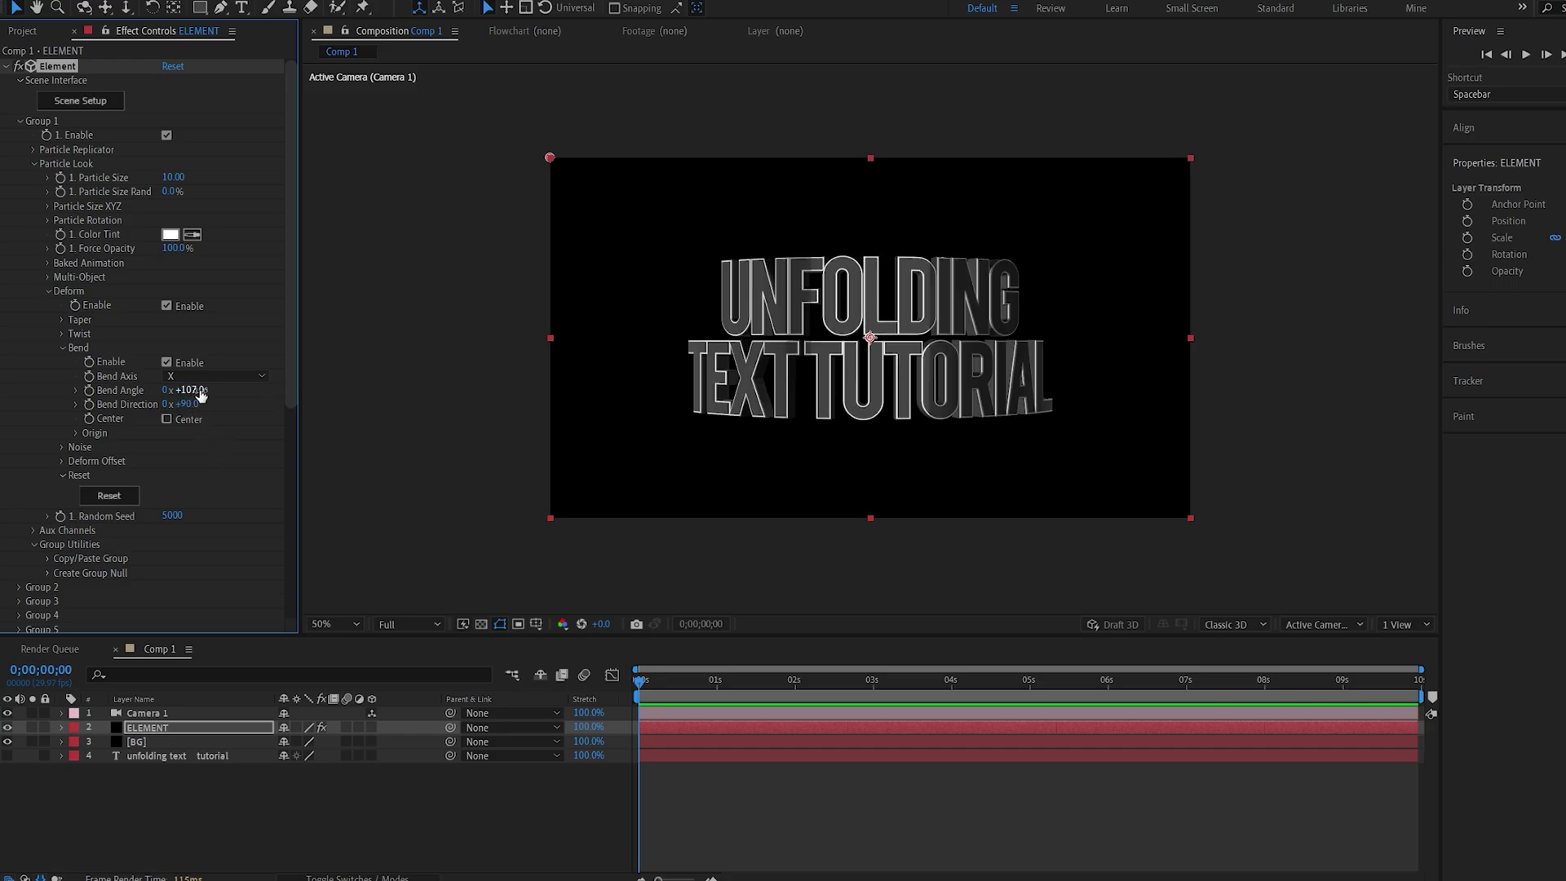
pyautogui.moveTo(189, 390)
pyautogui.mouseDown()
pyautogui.moveTo(255, 393)
pyautogui.moveTo(112, 475)
pyautogui.moveTo(329, 448)
pyautogui.moveTo(283, 464)
pyautogui.moveTo(198, 402)
pyautogui.mouseUp()
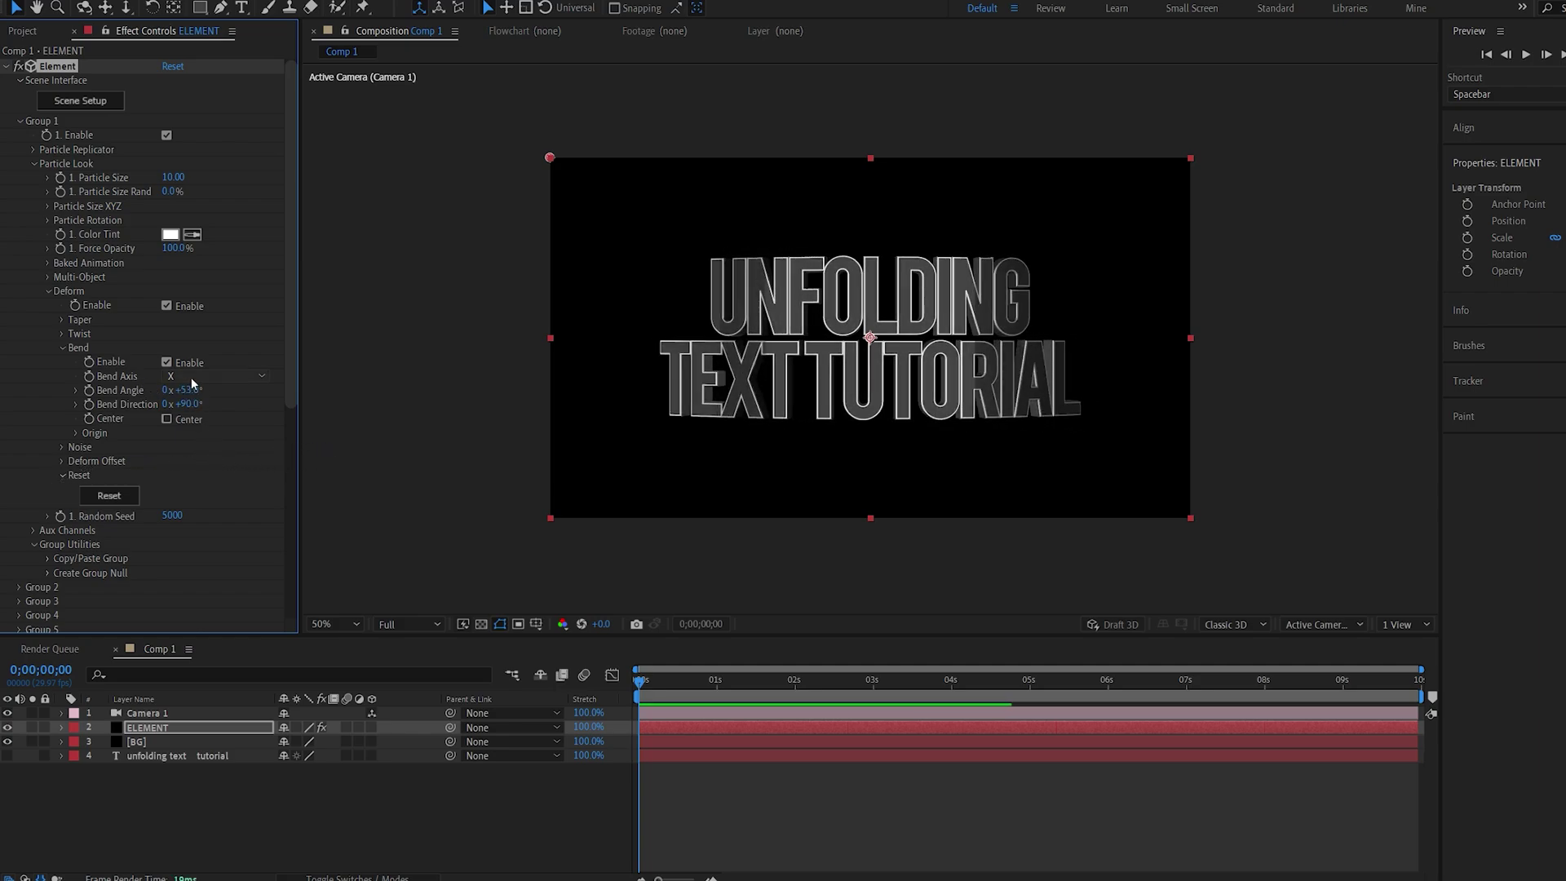
pyautogui.click(191, 378)
pyautogui.click(203, 413)
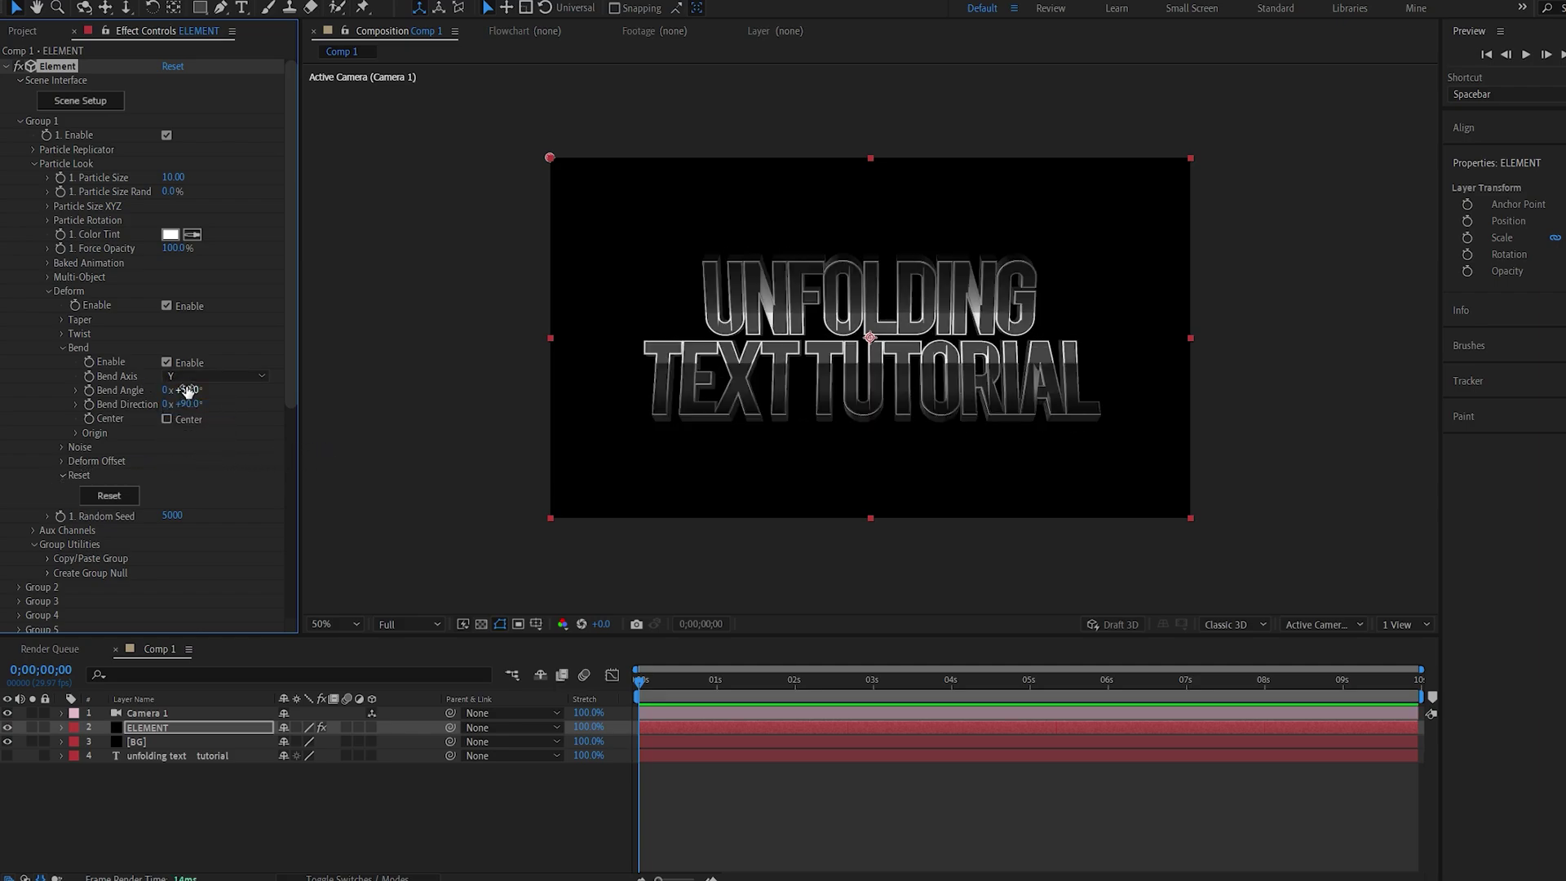
pyautogui.moveTo(190, 391); pyautogui.dragTo(291, 404)
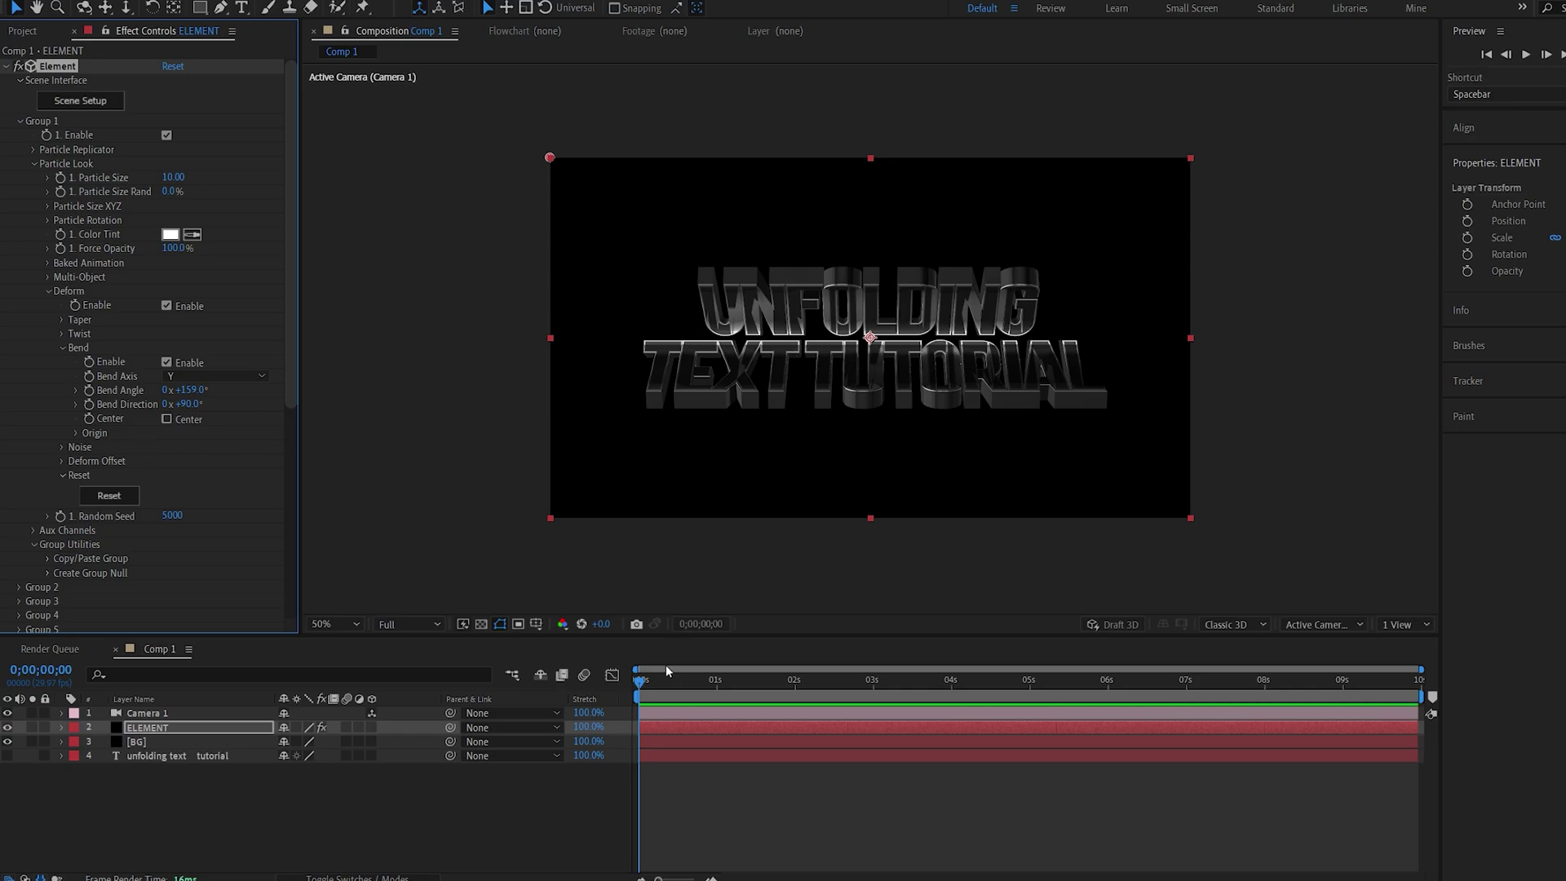
# - Set the bend origin's Offset Y to 2.4
pyautogui.click(74, 434)
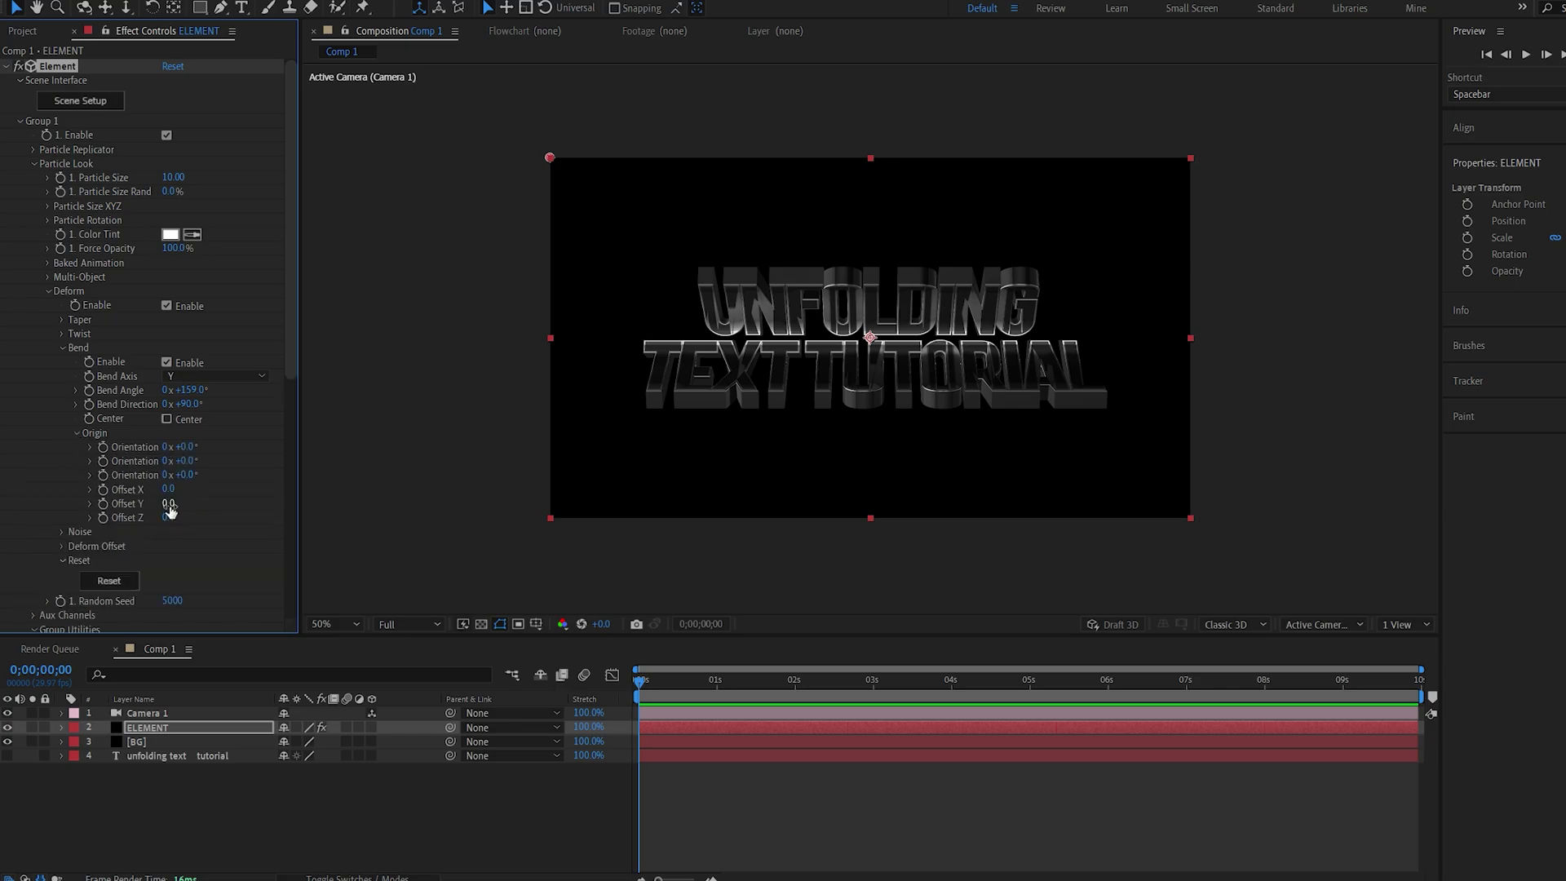
pyautogui.moveTo(168, 503); pyautogui.dragTo(363, 493)
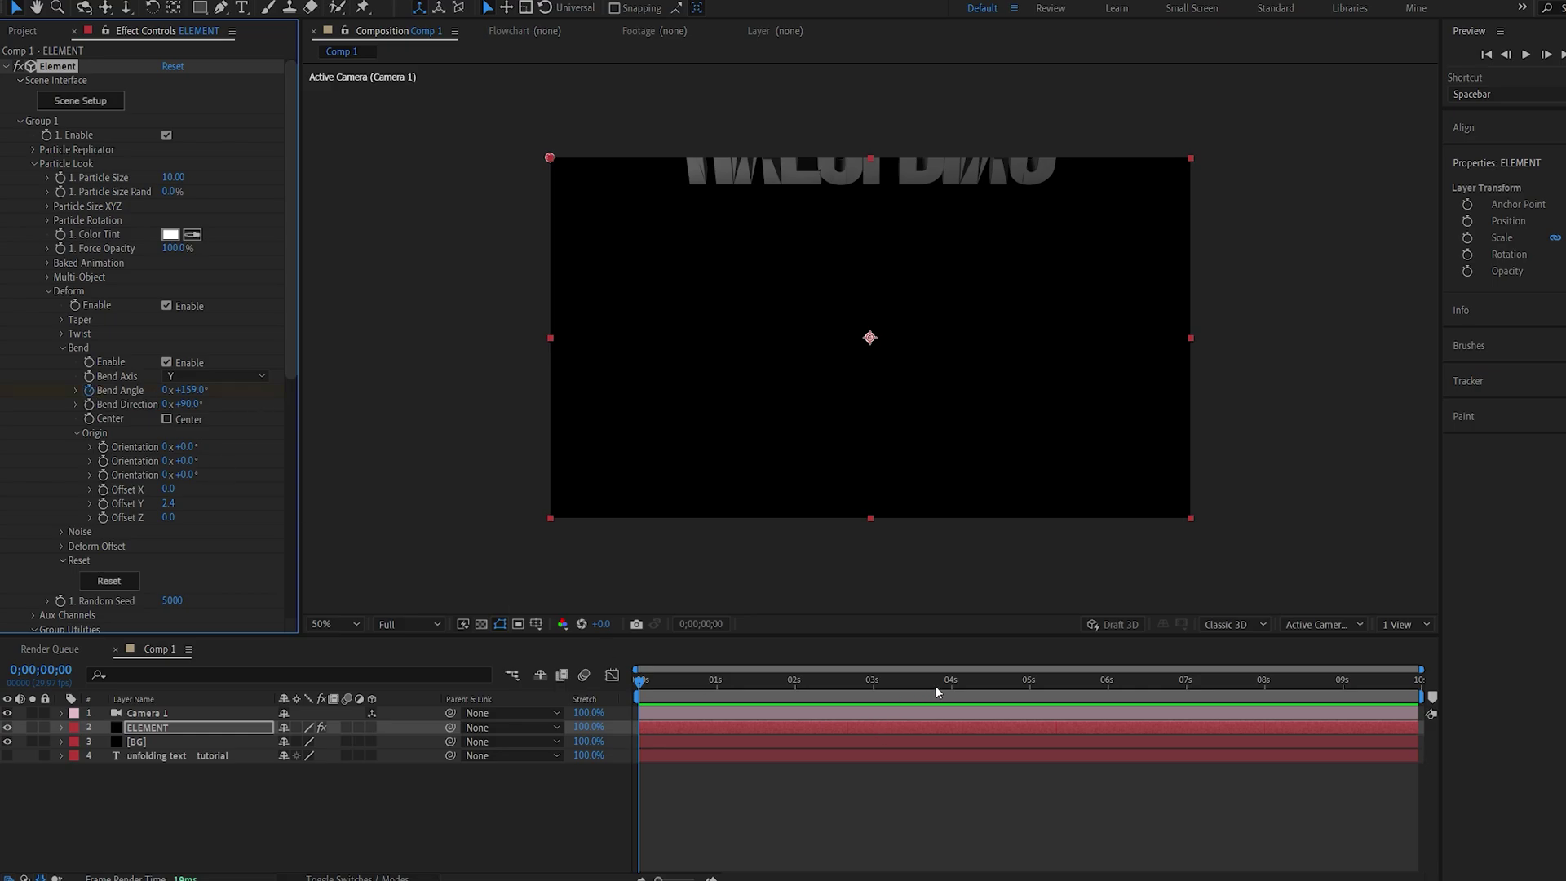
# - Keyframe the Bend Angle from 159° at the composition start to 0° at 3 seconds
pyautogui.click(872, 689)
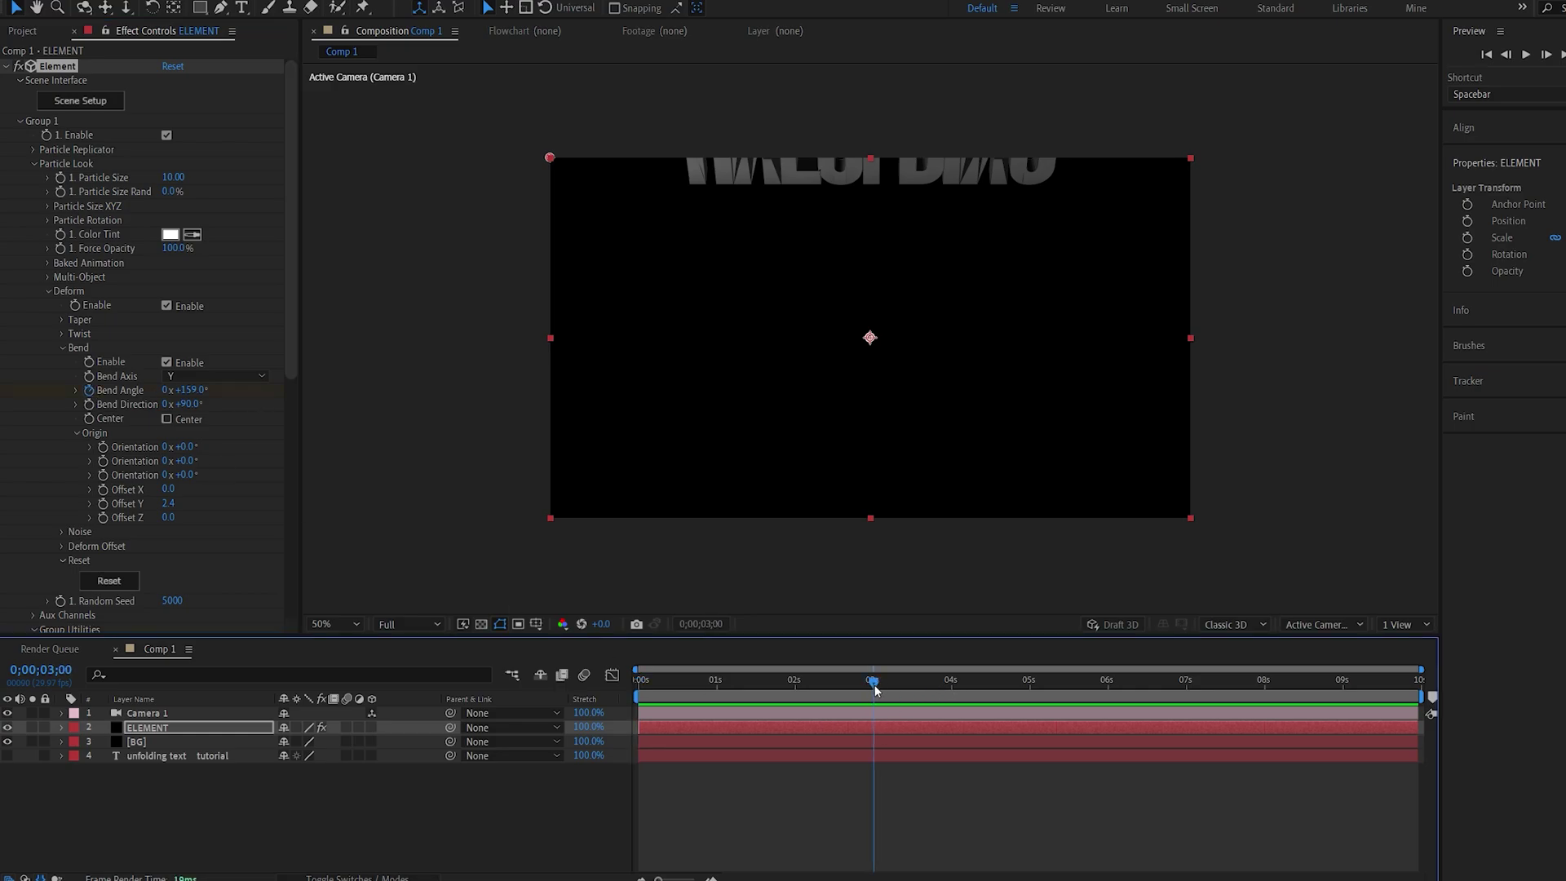
pyautogui.click(190, 391)
pyautogui.write('0')
pyautogui.click(232, 425)
# - Reveal the ELEMENT layer's Bend Angle keyframes and apply Easy Ease to both
pyautogui.press('u')
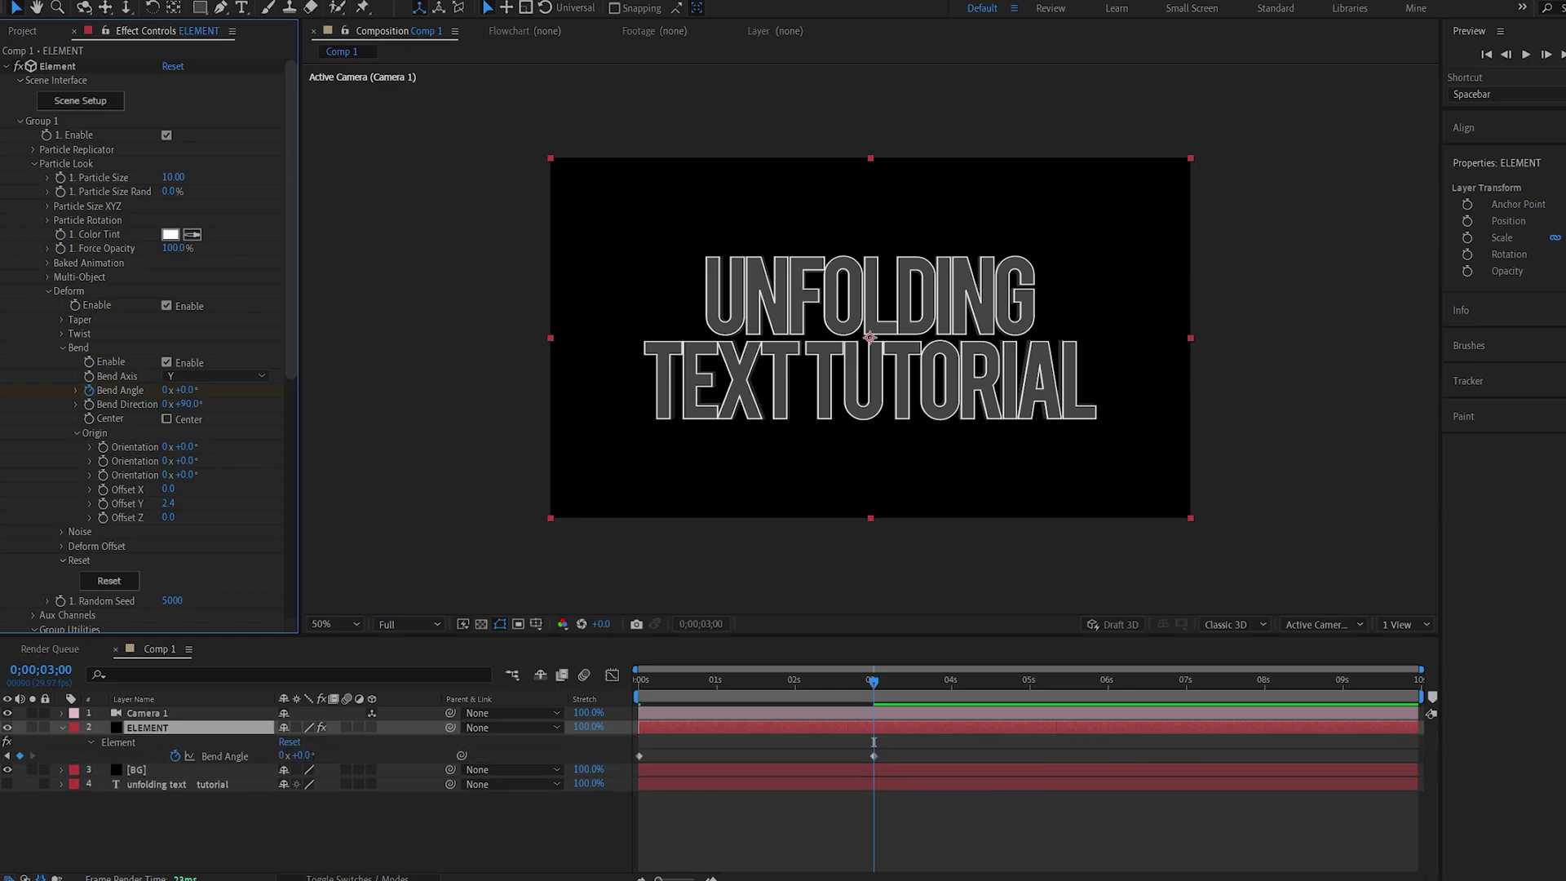
pyautogui.moveTo(918, 755); pyautogui.dragTo(636, 790)
pyautogui.press('F9')
# - Preview the unfolding animation from the start and park the time indicator at 0;00;01;25
pyautogui.press('Home')
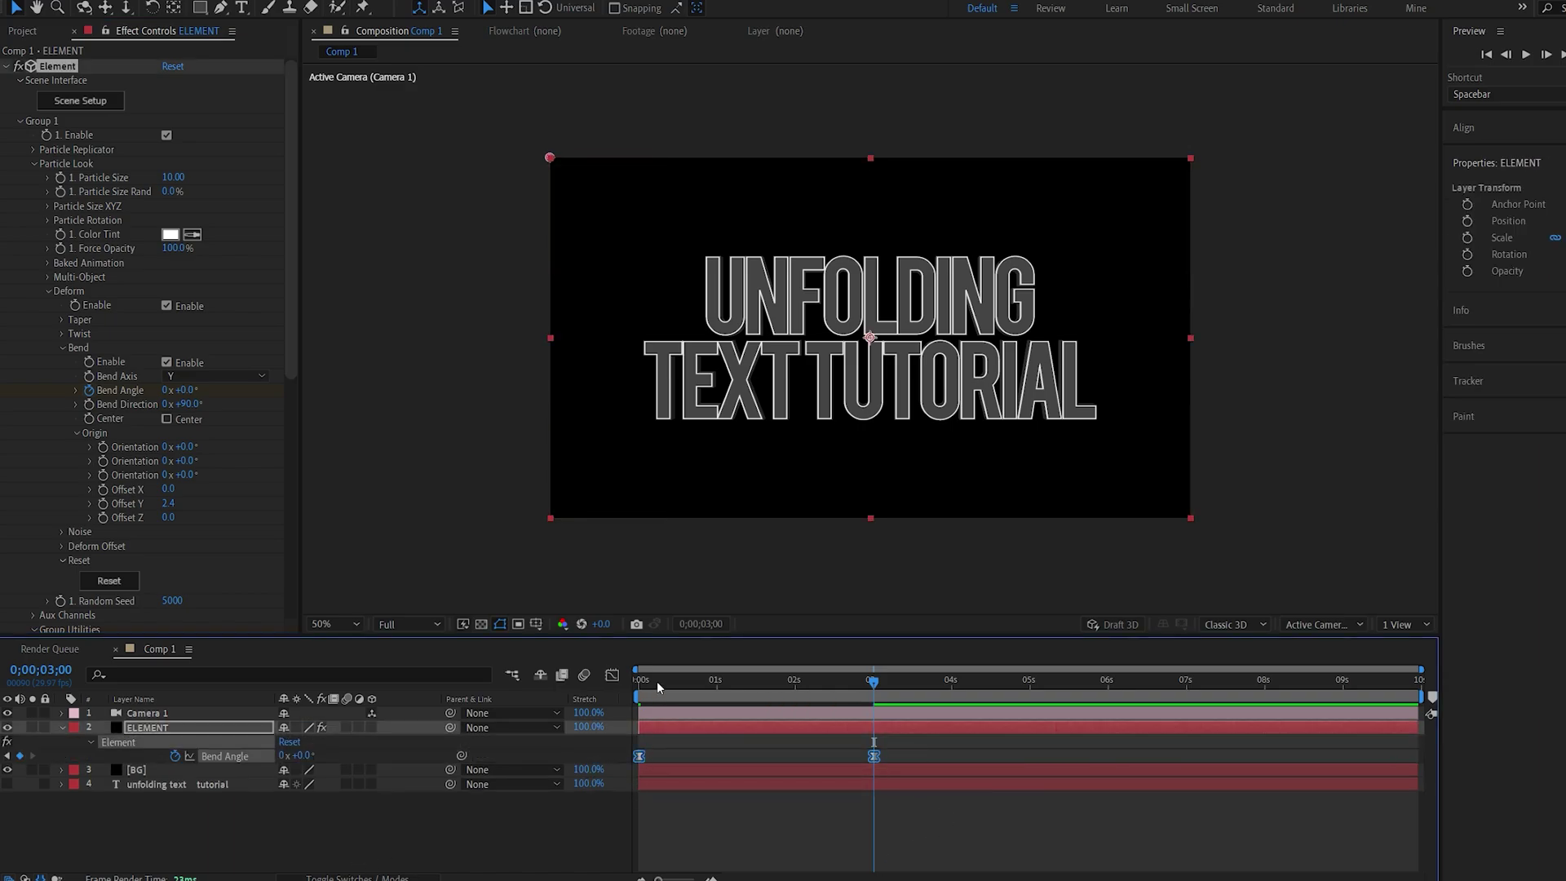
pyautogui.press('space')
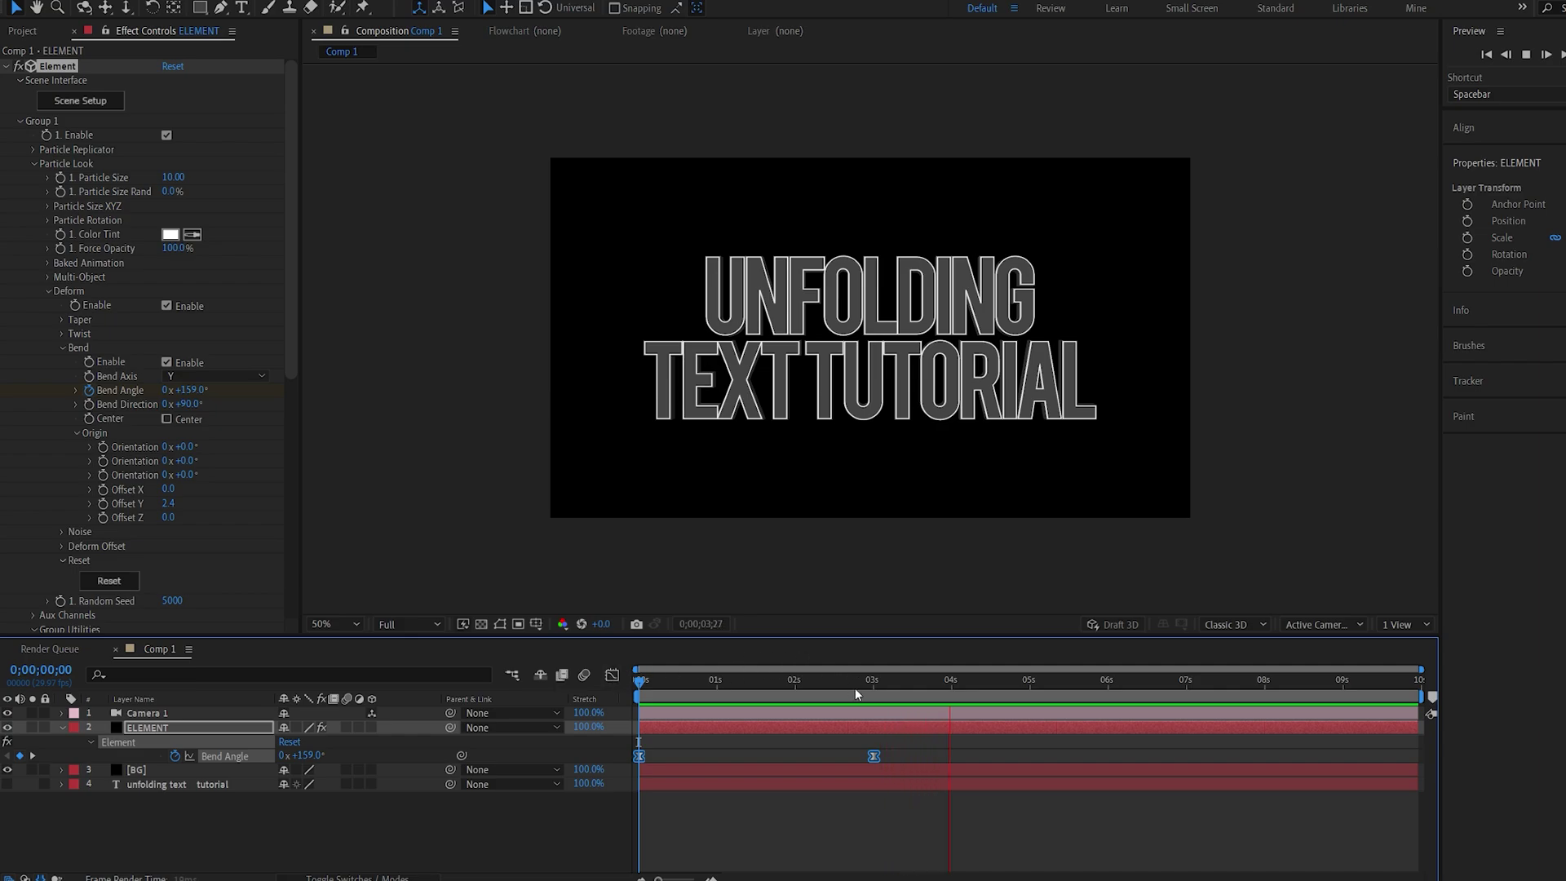
pyautogui.moveTo(820, 682); pyautogui.dragTo(783, 682)
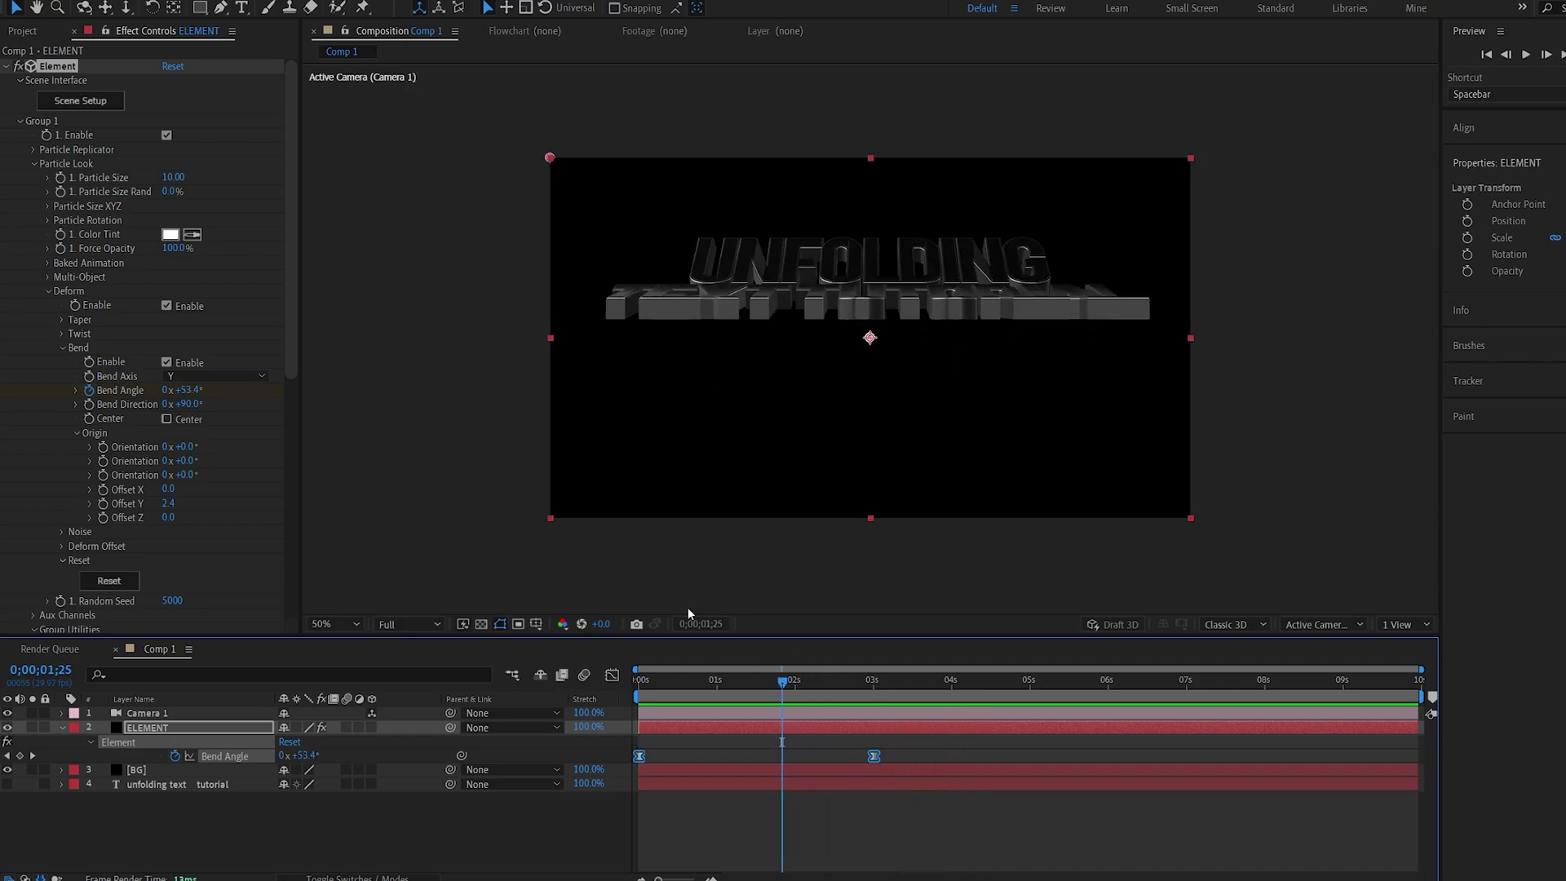
# - Reopen Element's Scene Setup and edit the extrusion model's Bevel Scale
pyautogui.click(80, 101)
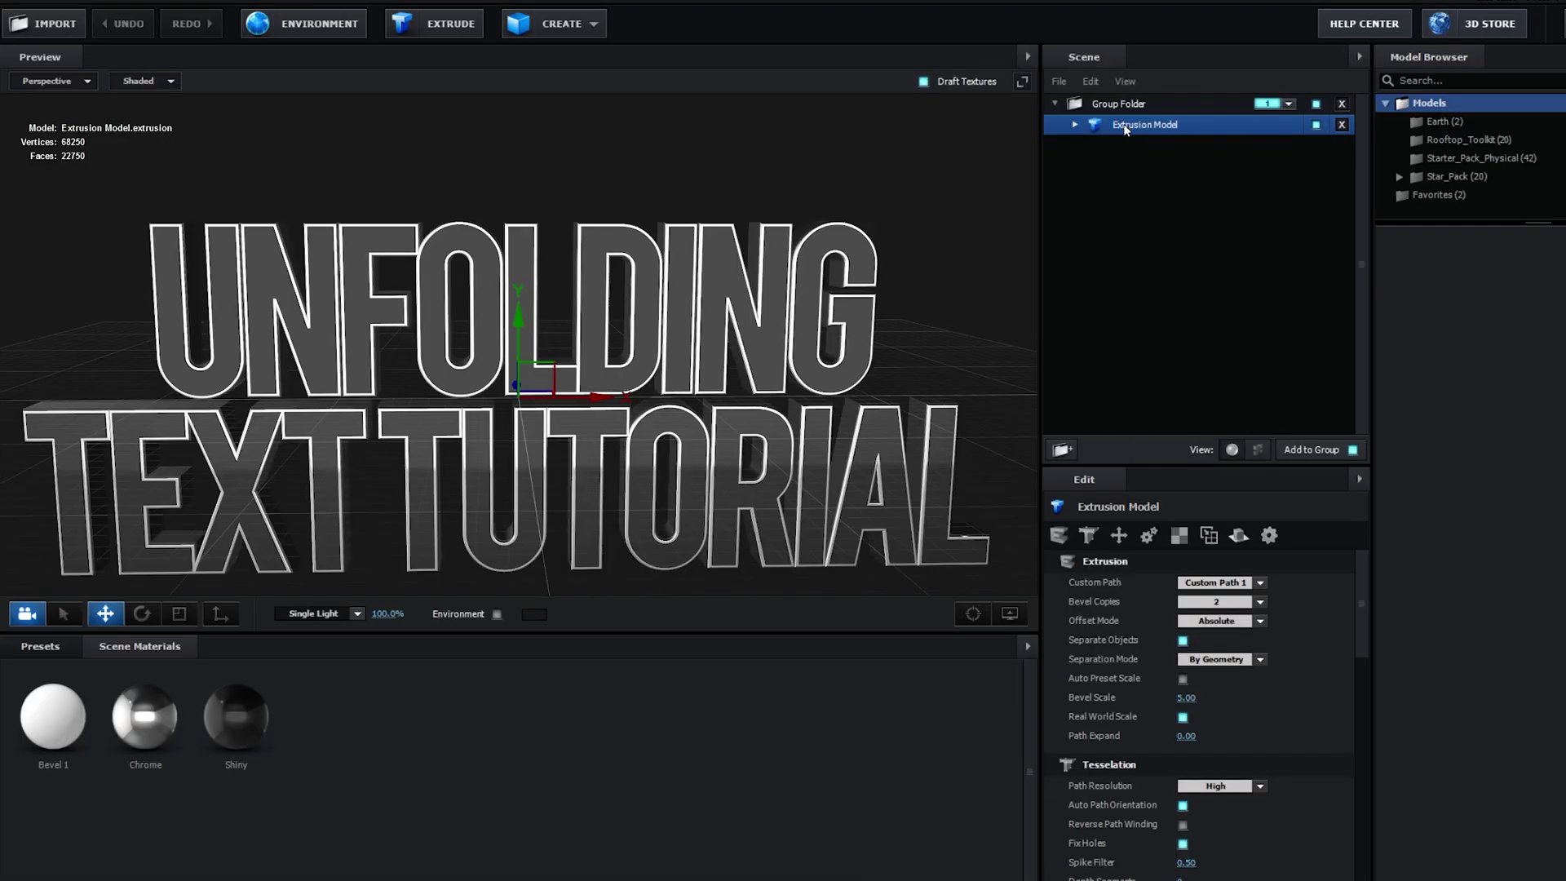
pyautogui.click(1185, 699)
pyautogui.press('Return')
# - Set the Shiny material's Extrude to 1.05 and raise its Z Offset slightly
pyautogui.click(1075, 124)
pyautogui.click(1146, 145)
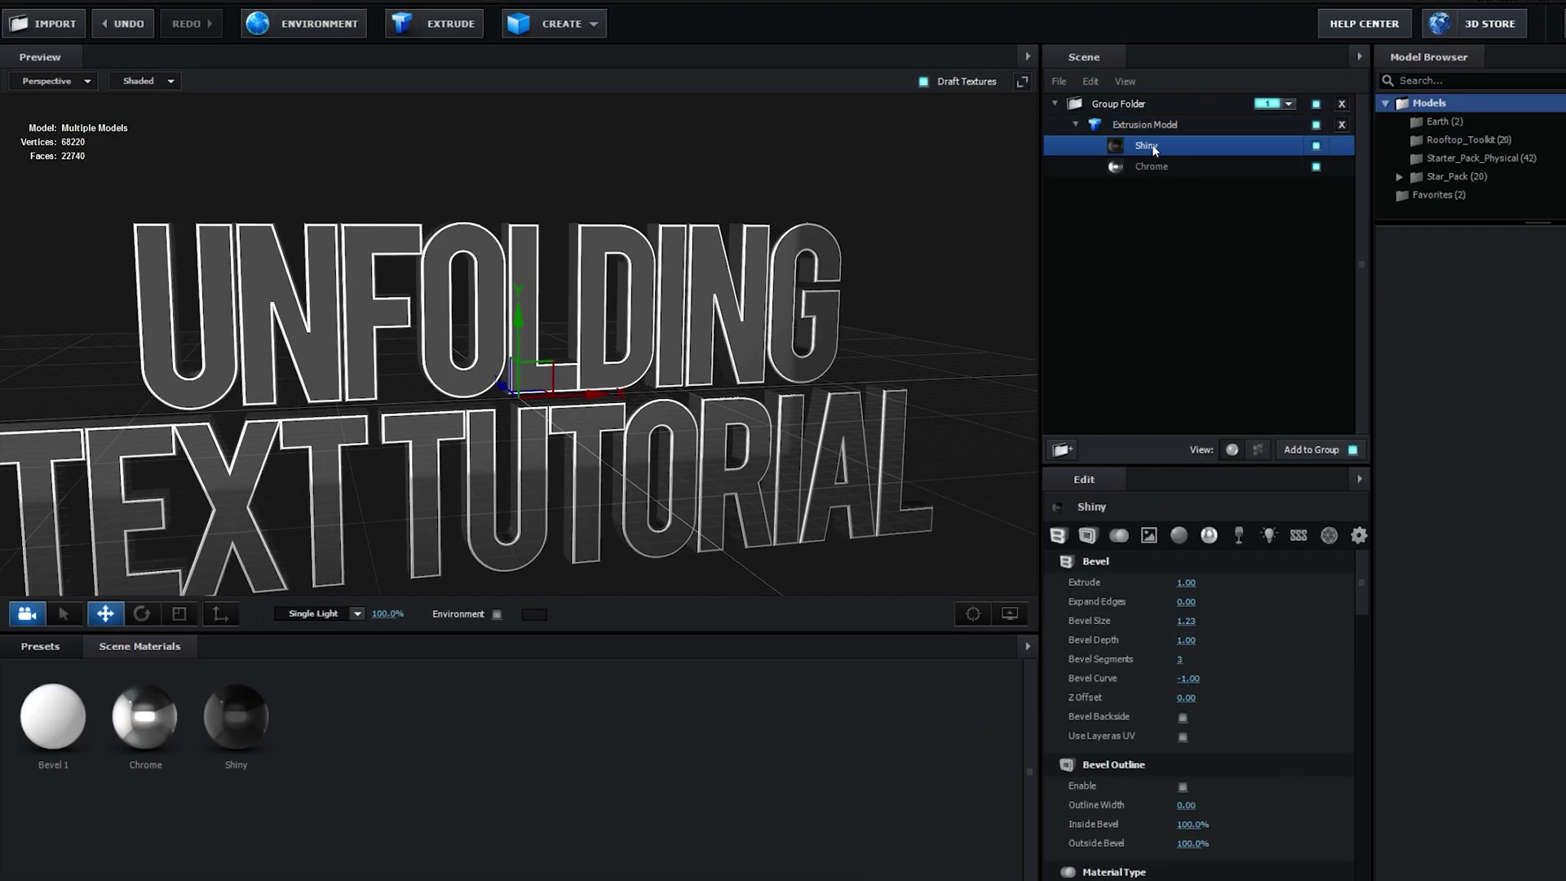
pyautogui.moveTo(1186, 582); pyautogui.dragTo(1191, 582)
pyautogui.moveTo(1189, 699); pyautogui.dragTo(1193, 701)
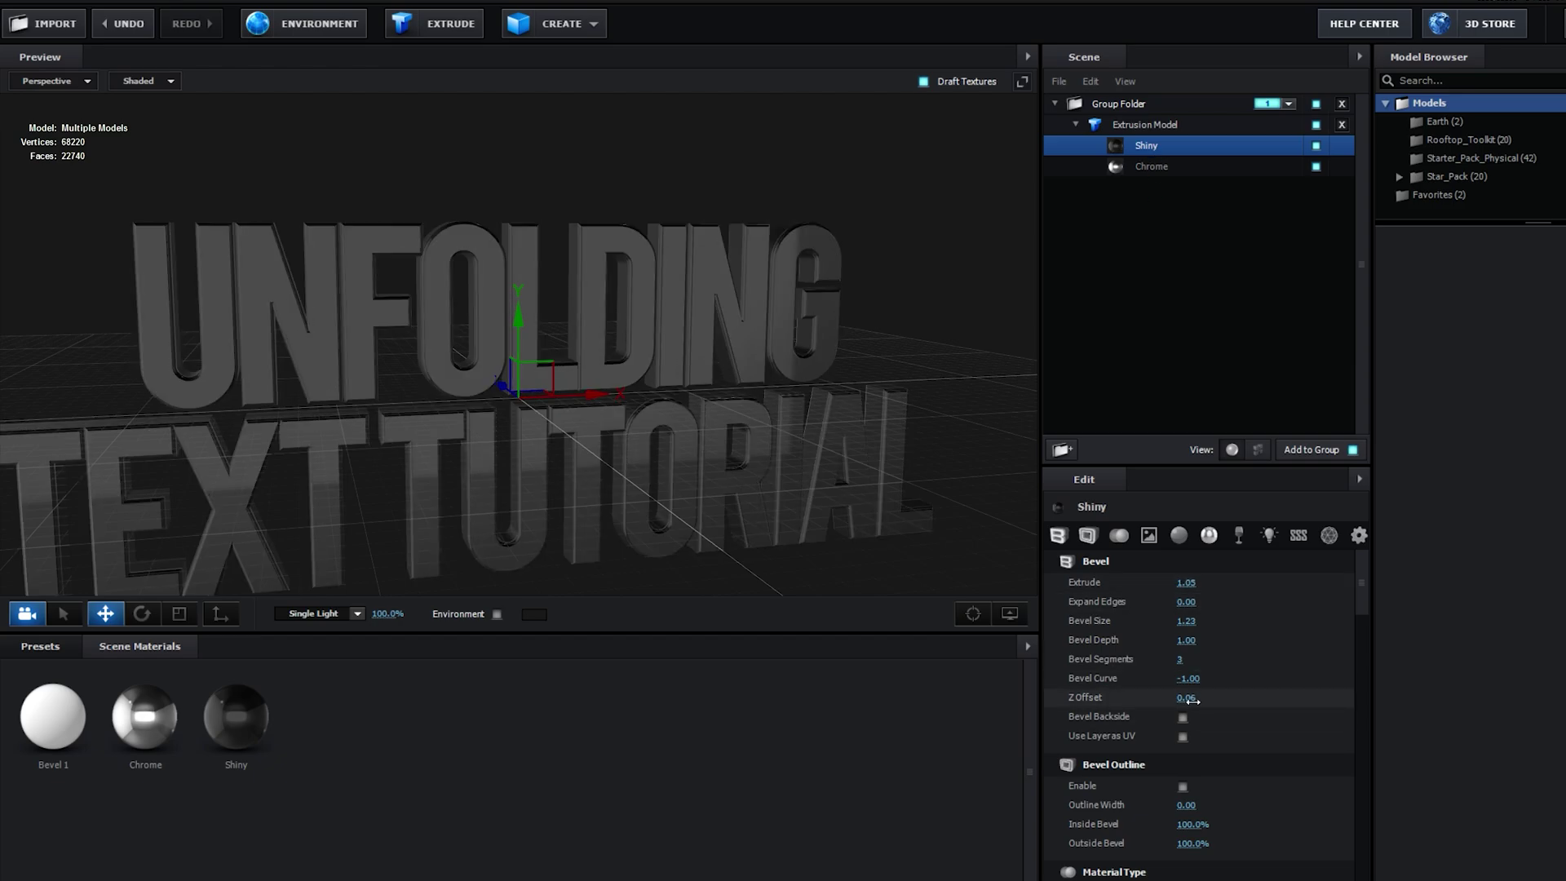
# - Adjust the Chrome material's Expand Edges value and accept the scene changes
pyautogui.click(1162, 167)
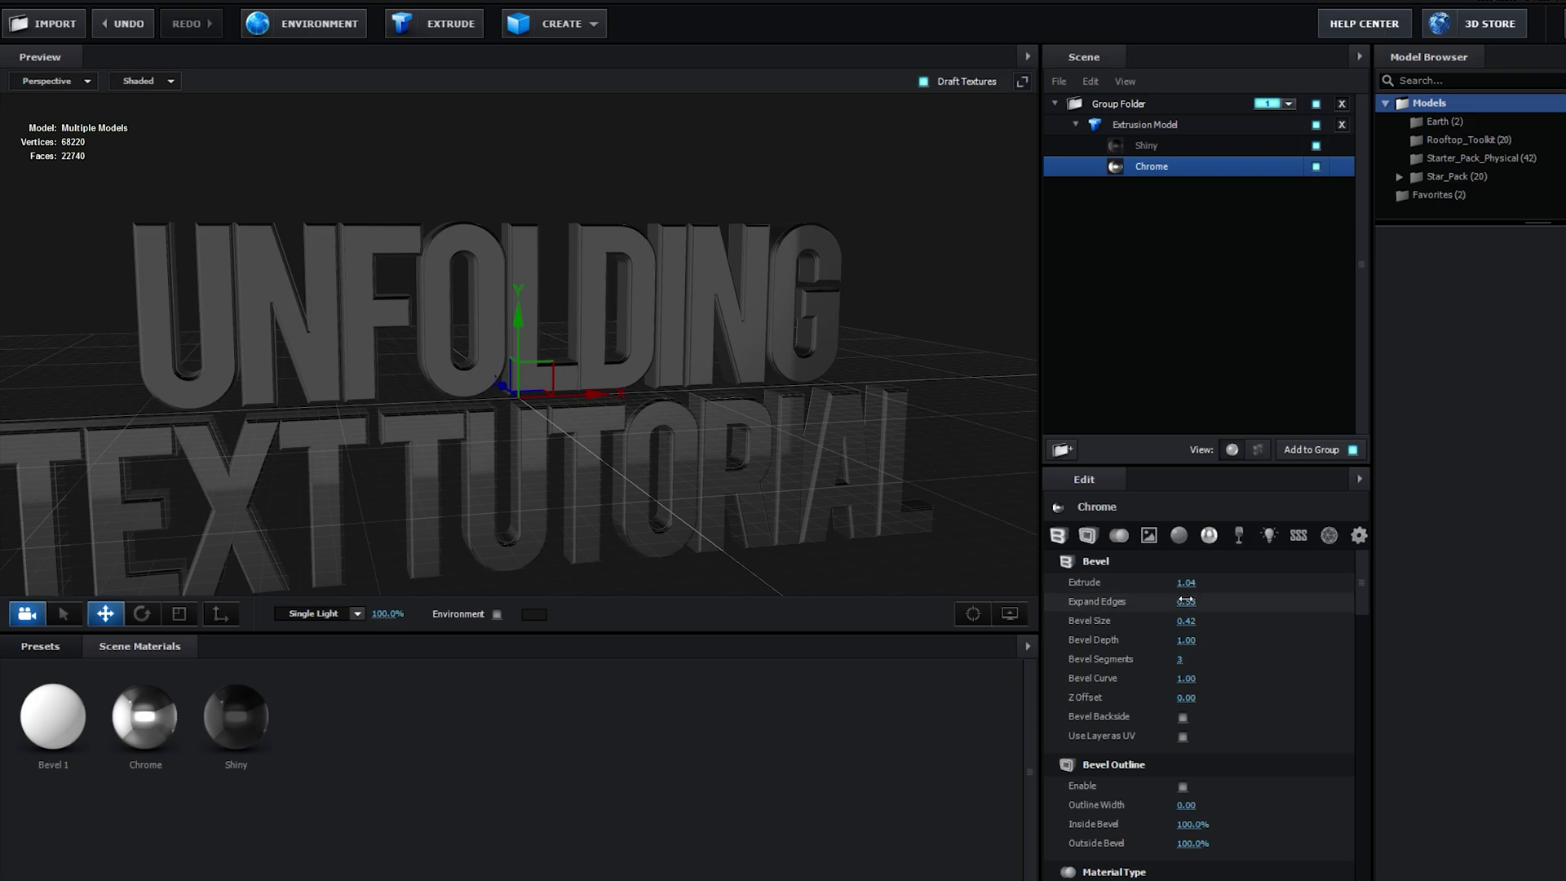
pyautogui.moveTo(1193, 600)
pyautogui.mouseDown()
pyautogui.moveTo(1208, 599)
pyautogui.moveTo(1200, 587)
pyautogui.mouseUp()
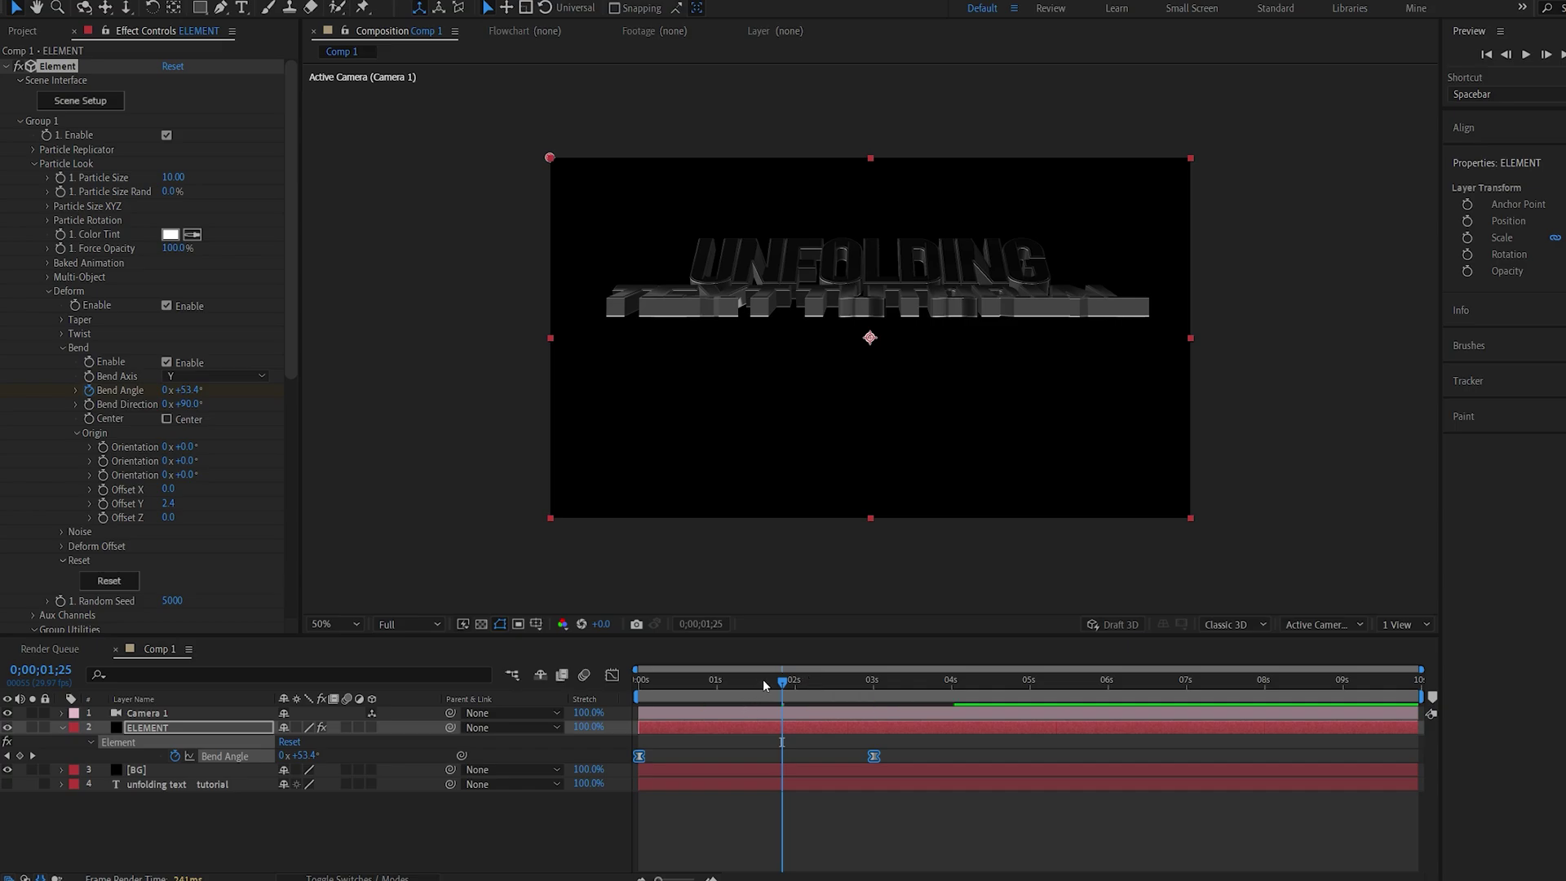
# - Reopen Element's Scene Setup and toggle the Shiny material's Draw Backfaces option
pyautogui.moveTo(763, 683)
pyautogui.mouseDown()
pyautogui.moveTo(744, 681)
pyautogui.moveTo(846, 685)
pyautogui.moveTo(786, 682)
pyautogui.mouseUp()
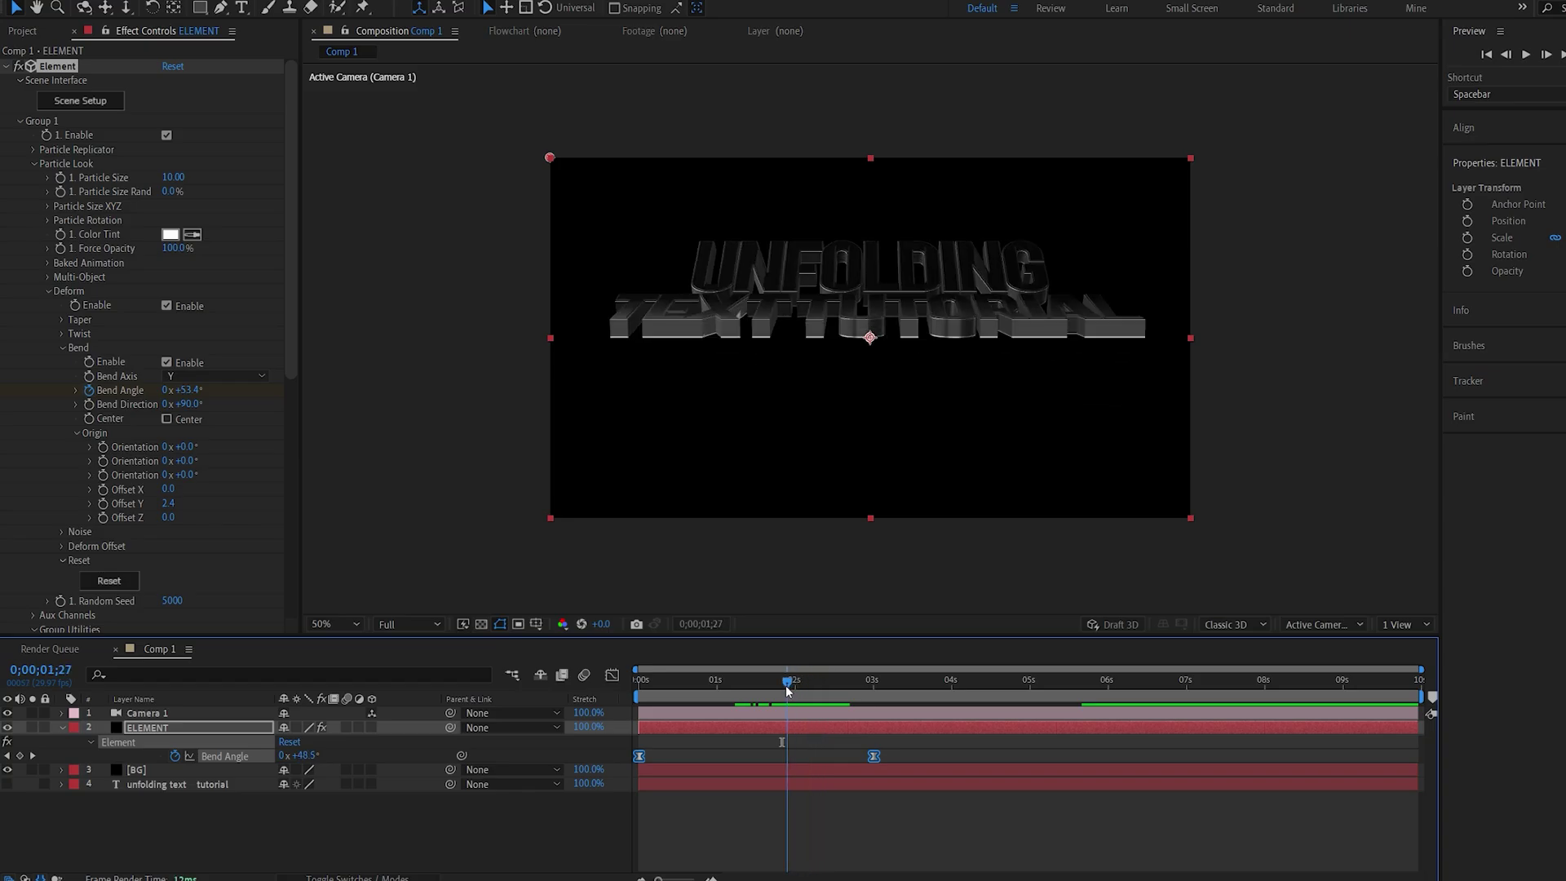
pyautogui.click(717, 677)
pyautogui.click(80, 101)
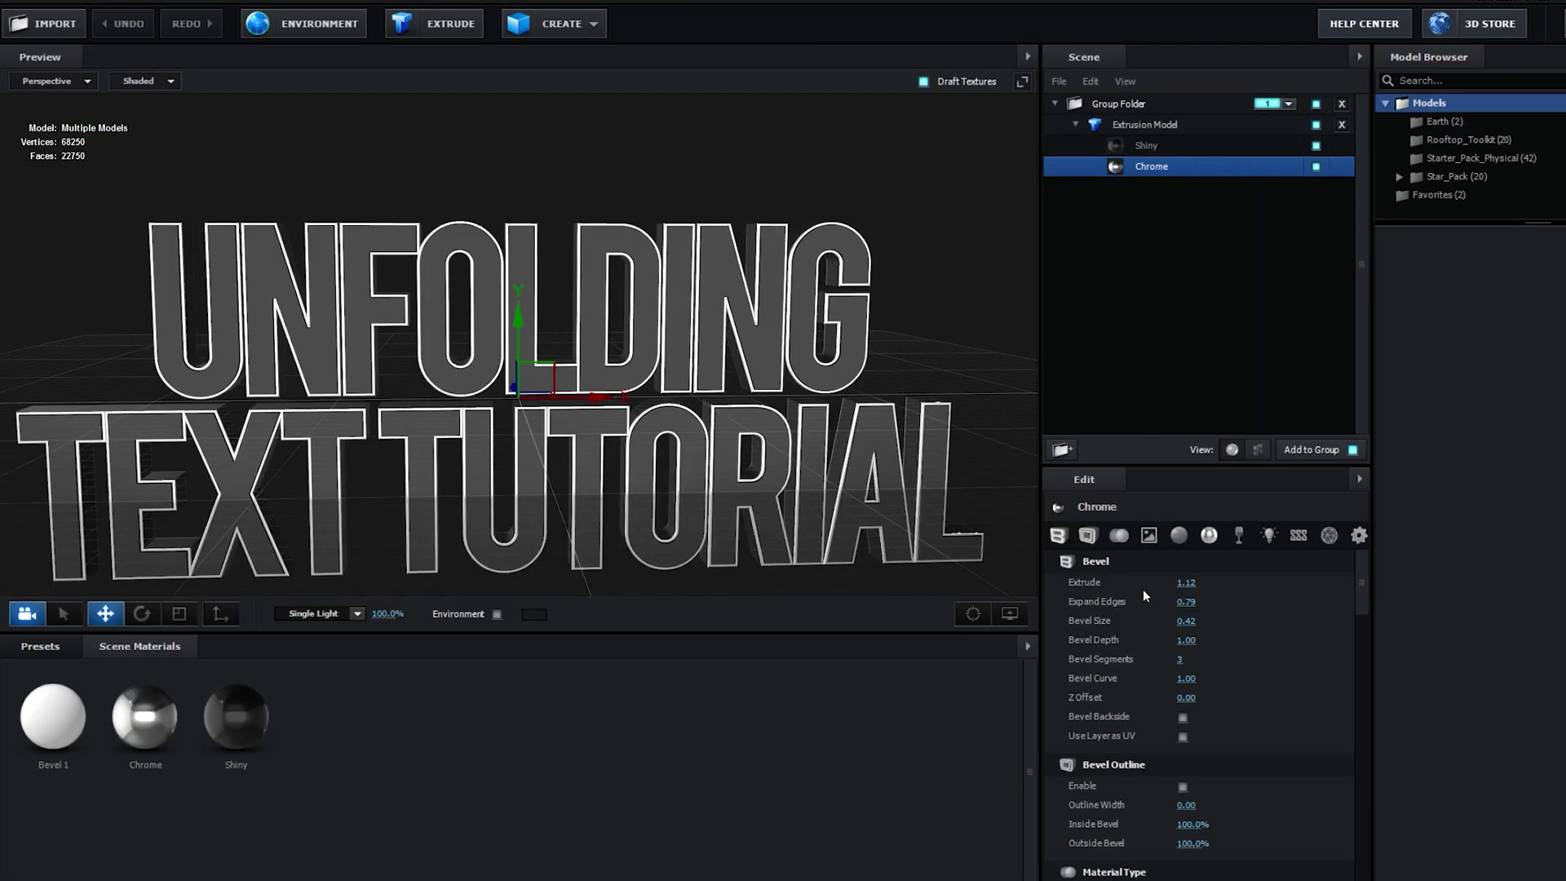
pyautogui.scroll(-15, 1158, 792)
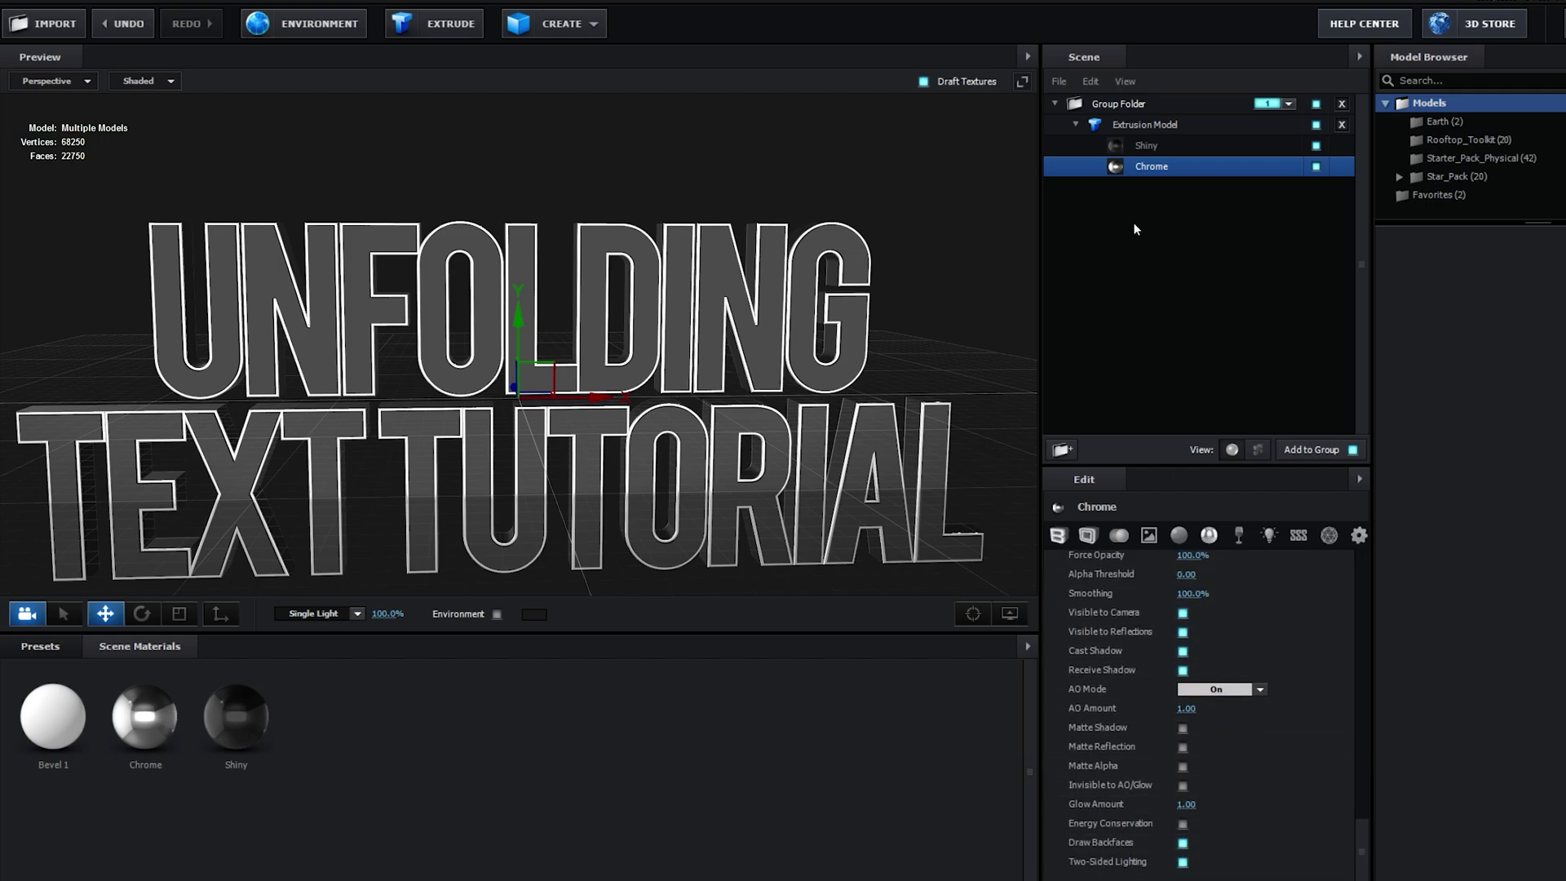
pyautogui.click(1138, 146)
pyautogui.click(1183, 842)
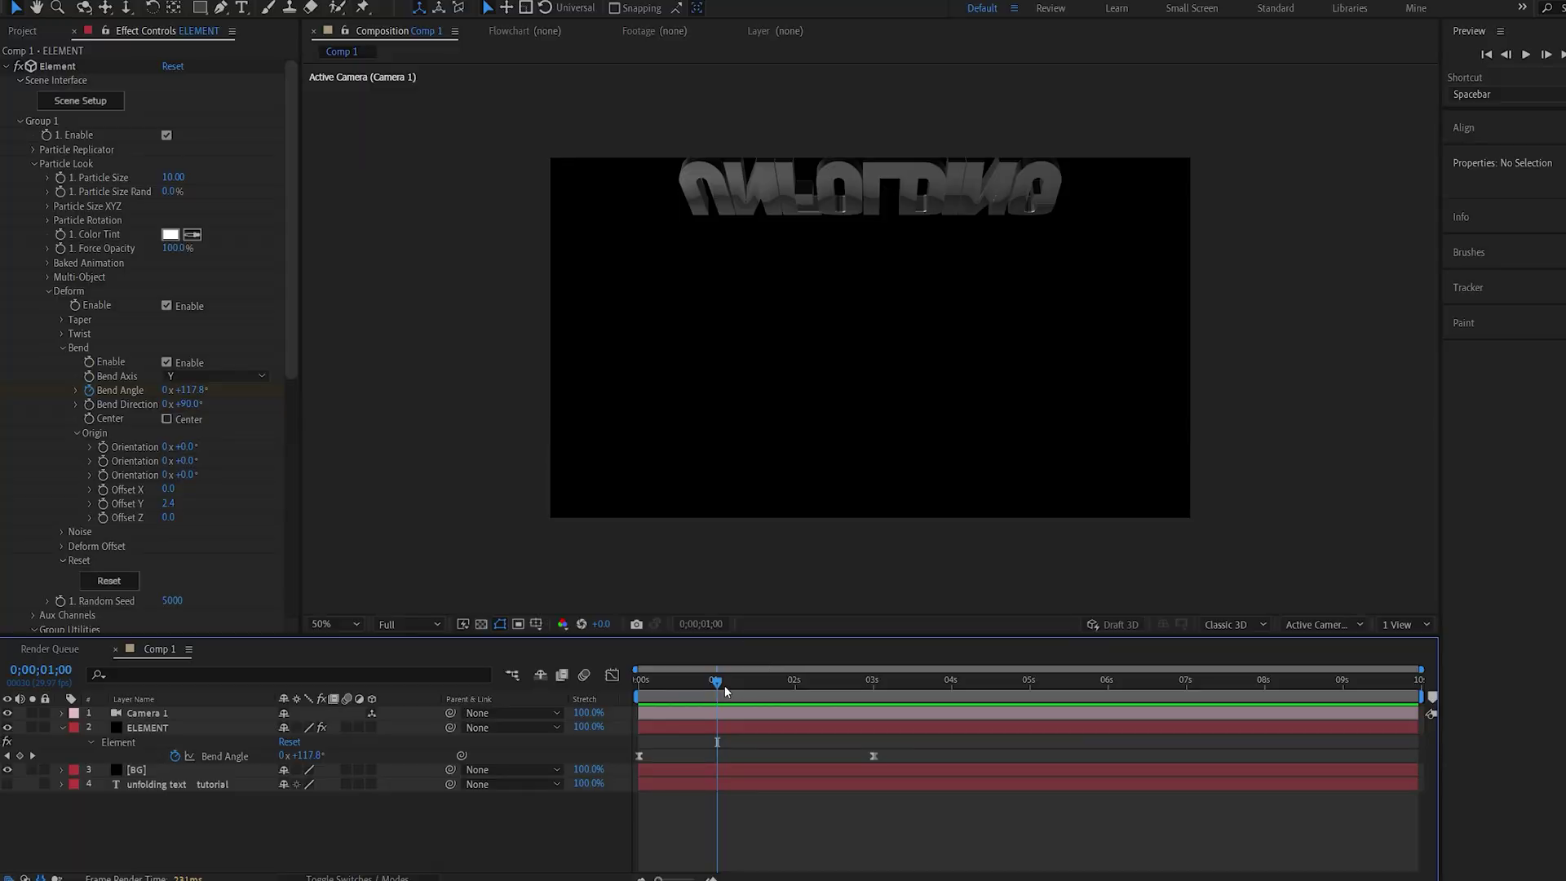
# - Split the Camera 1 layer at 0;00;01;12 to make a second camera shot
pyautogui.moveTo(724, 686); pyautogui.dragTo(762, 717)
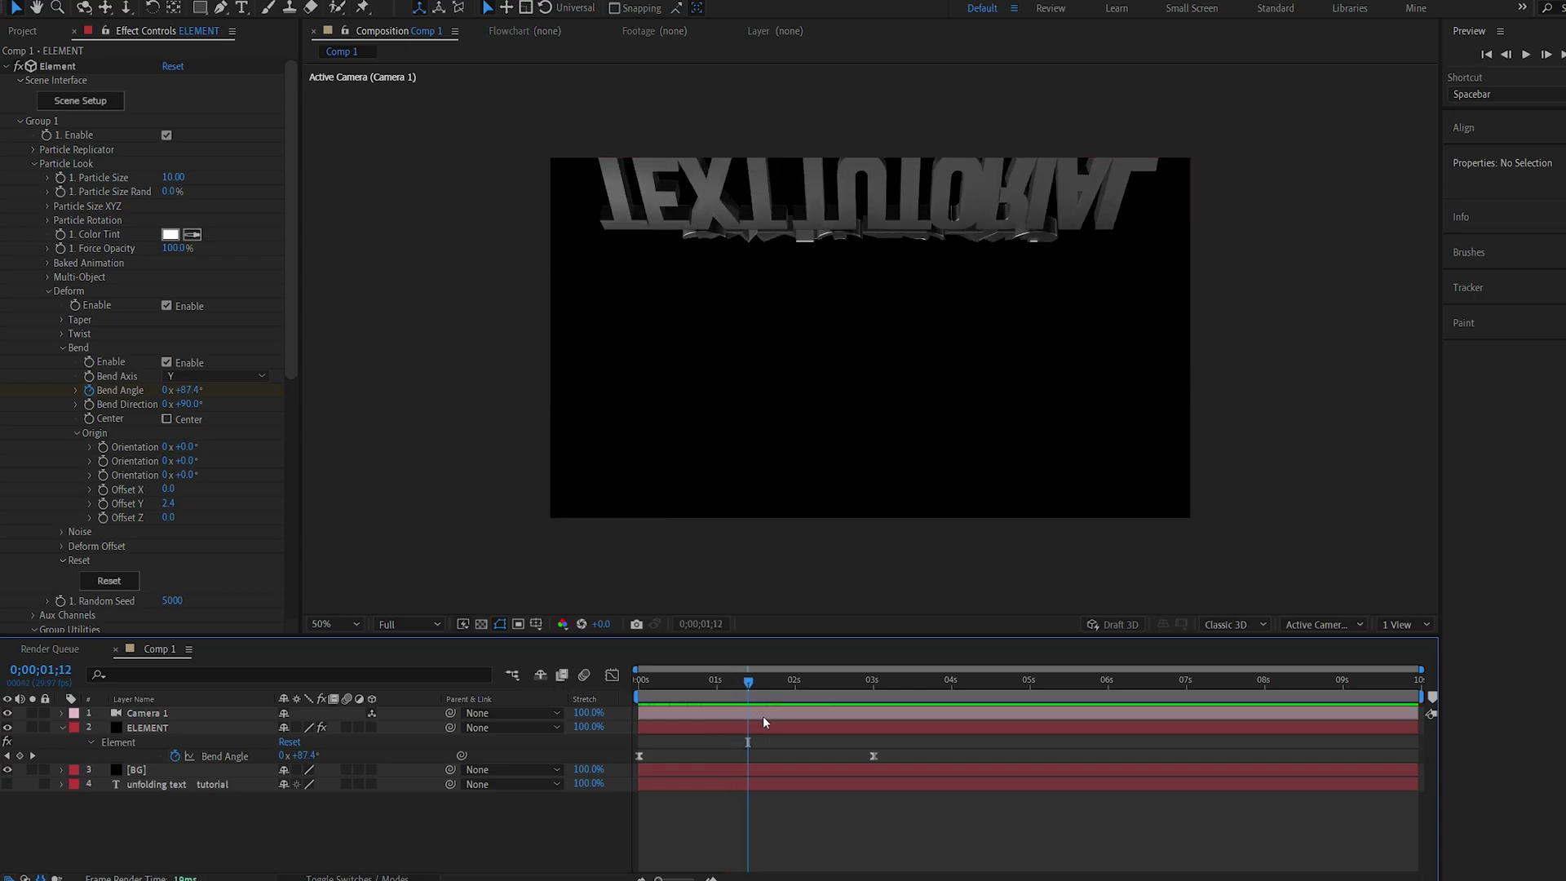
pyautogui.click(762, 715)
pyautogui.hotkey('ctrl', 'shift', 'd')
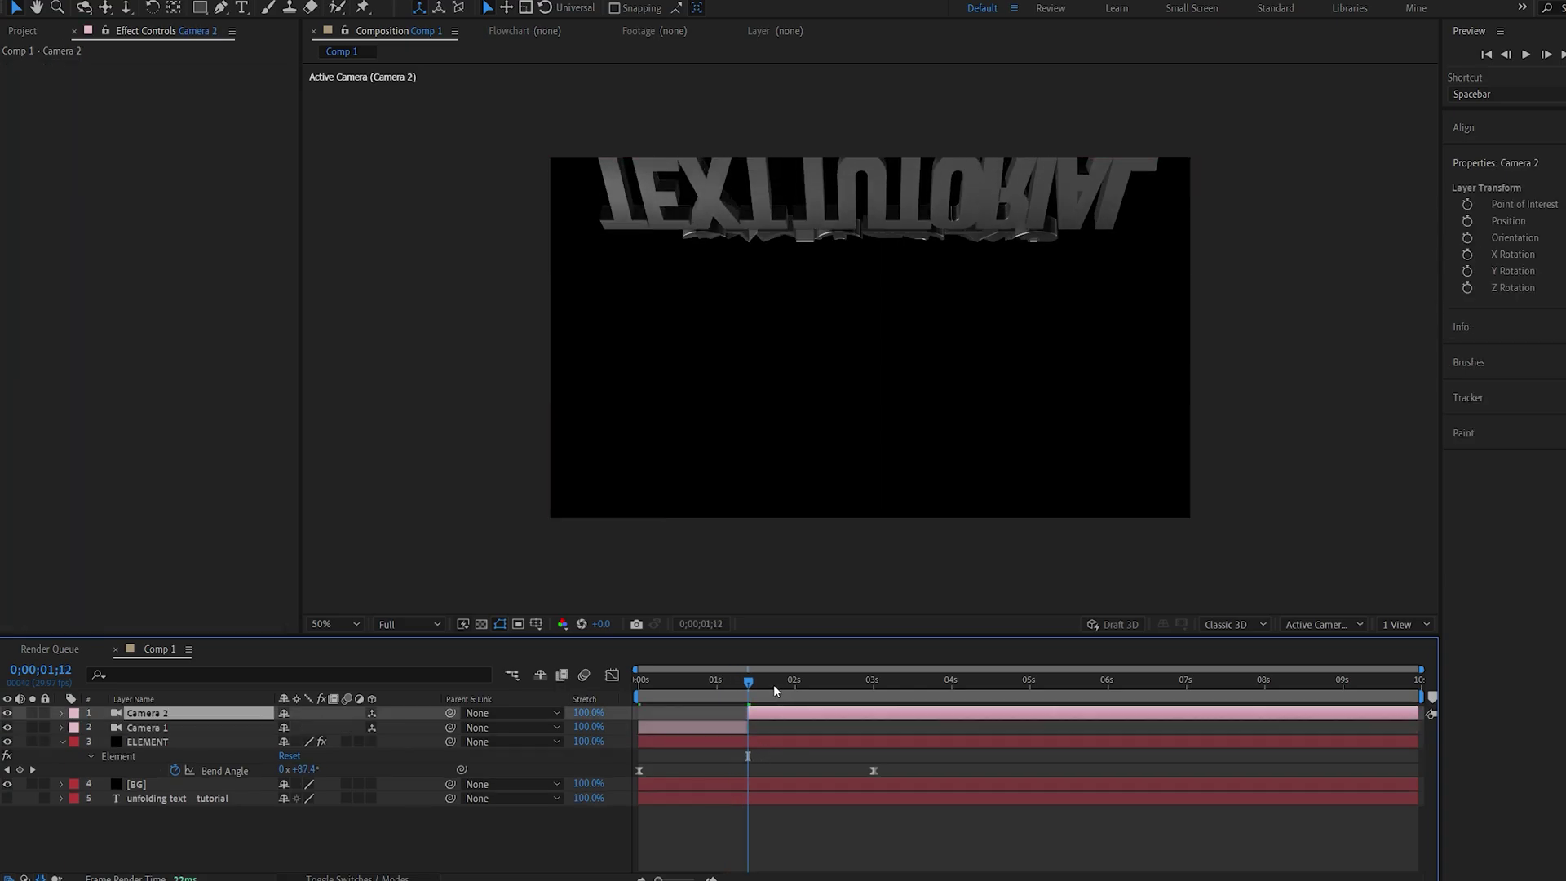
# - Keyframe Camera 2's Point of Interest and Position at 3 seconds, and frame a closer, lower view of the text at 0;00;01;12
pyautogui.press('p')
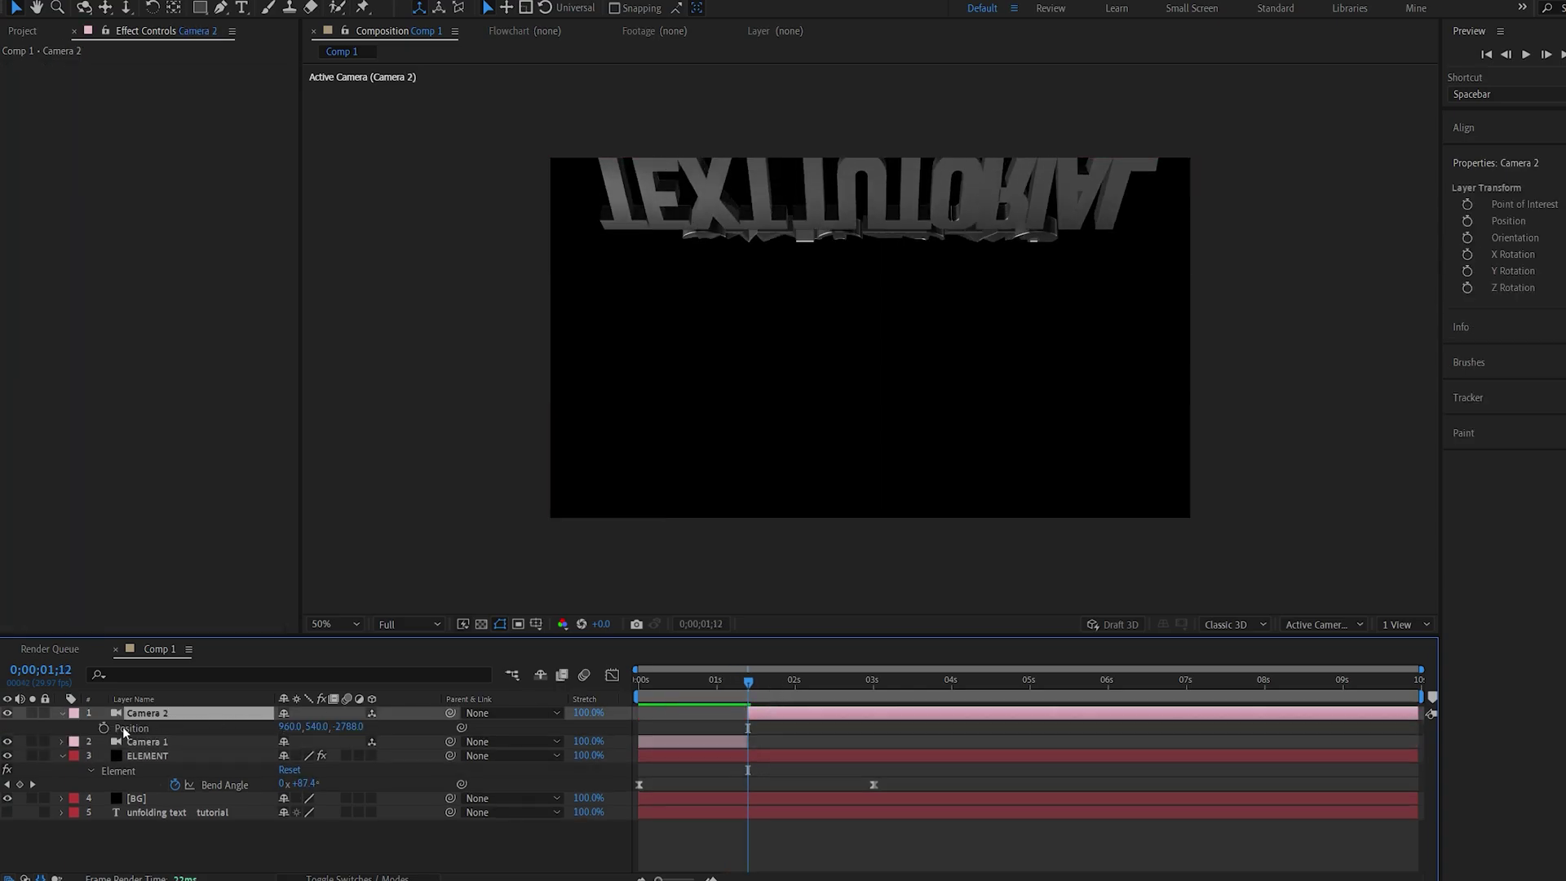
pyautogui.hotkey('shift', 'a')
pyautogui.moveTo(105, 728); pyautogui.dragTo(104, 742)
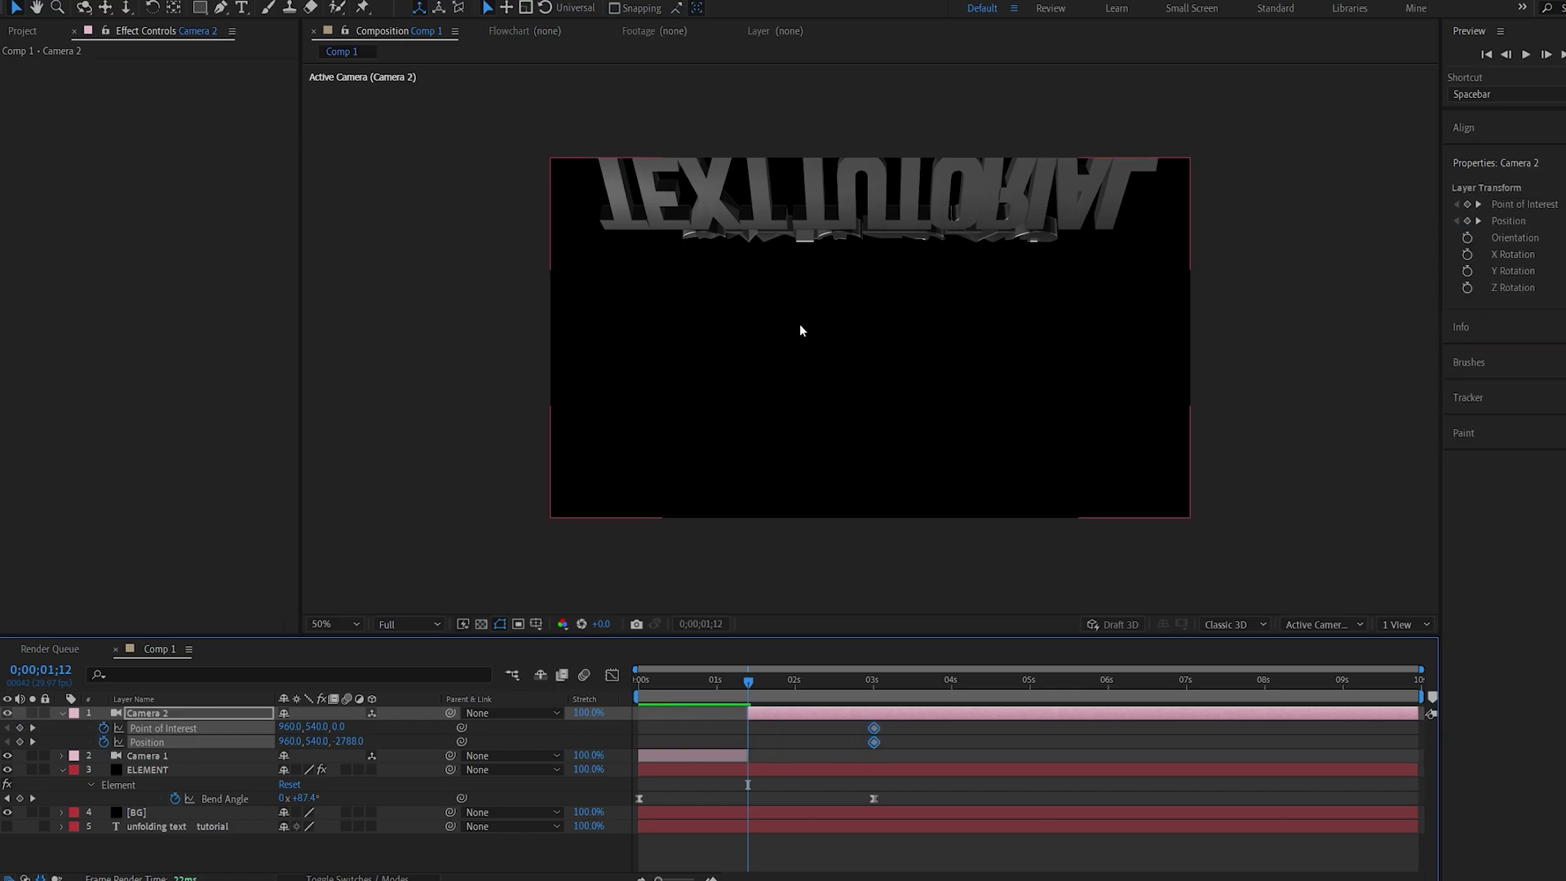
pyautogui.moveTo(812, 315); pyautogui.dragTo(841, 434)
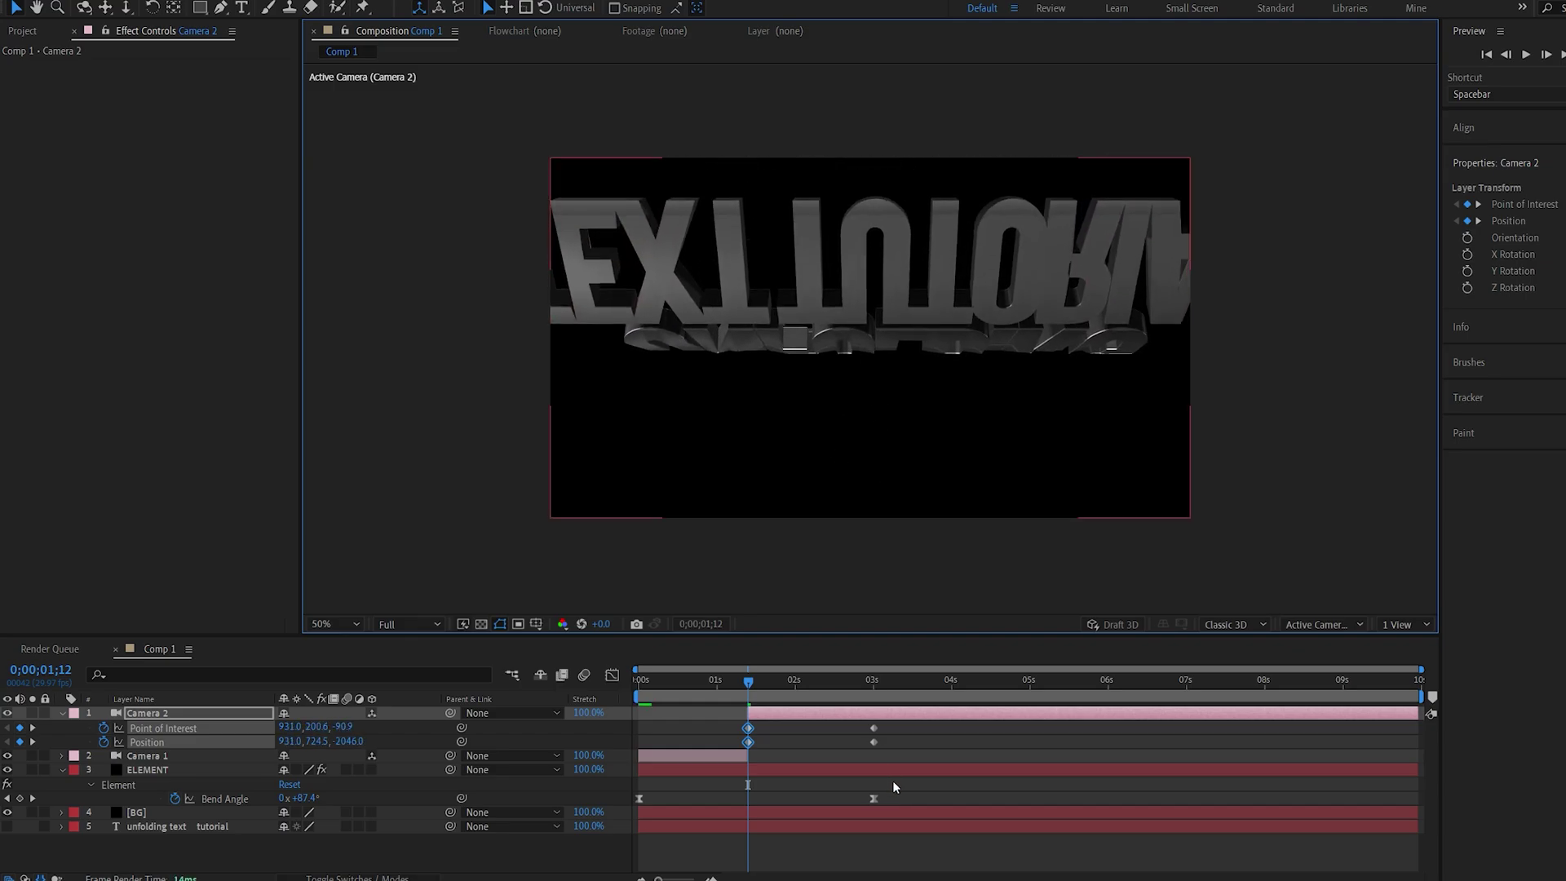
# - Easy-ease Camera 2's keyframes with a reshaped speed curve and shift the first pair ahead of the cut
pyautogui.moveTo(898, 722); pyautogui.dragTo(687, 755)
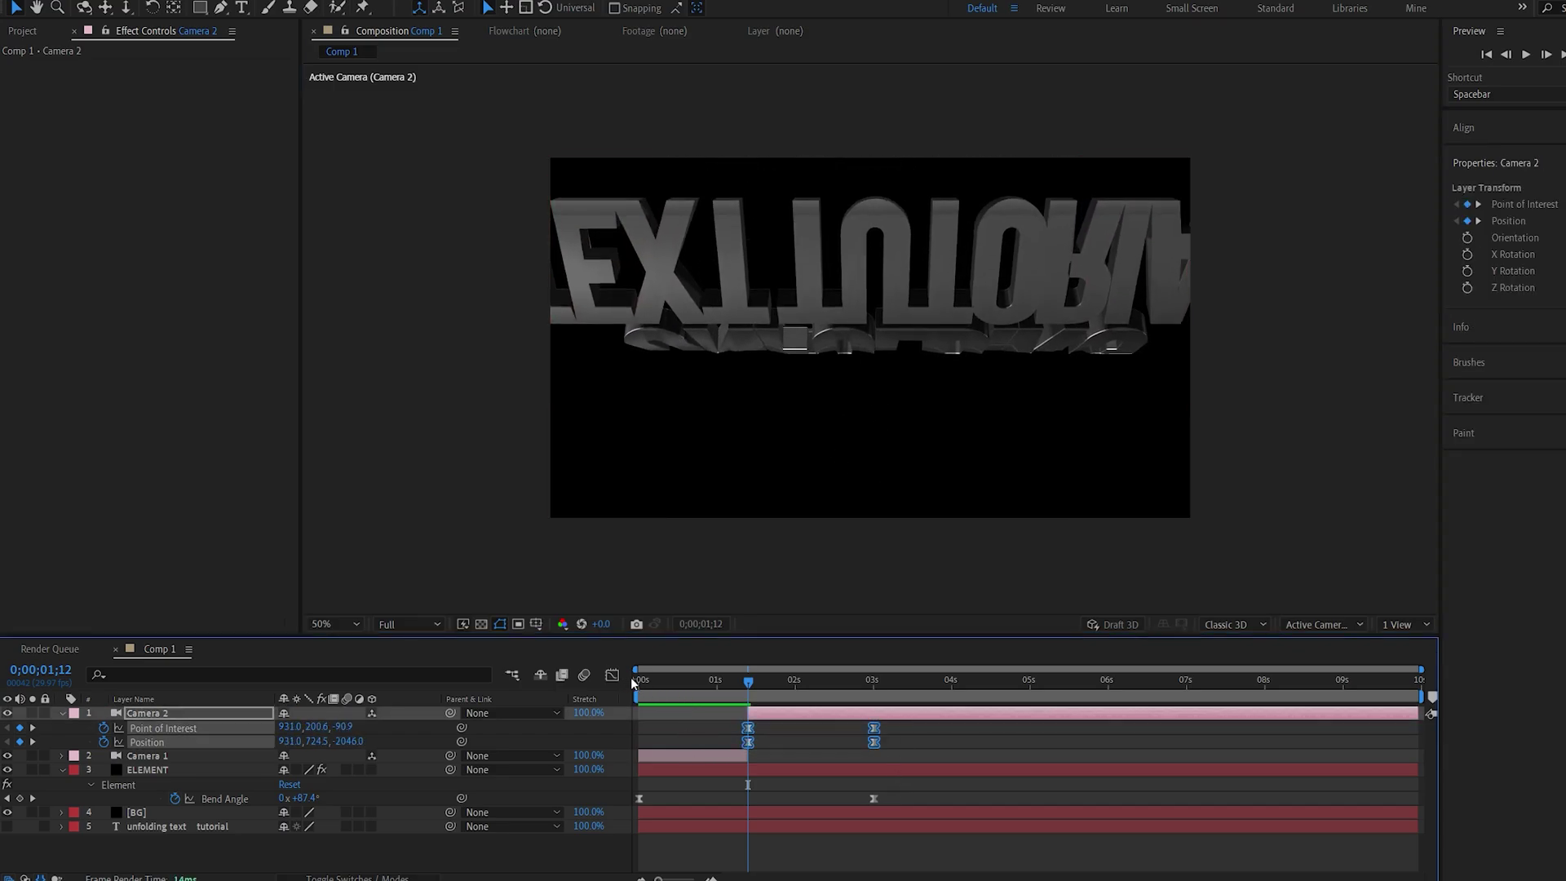
pyautogui.press('F9')
pyautogui.click(613, 676)
pyautogui.moveTo(917, 771); pyautogui.dragTo(801, 837)
pyautogui.click(611, 675)
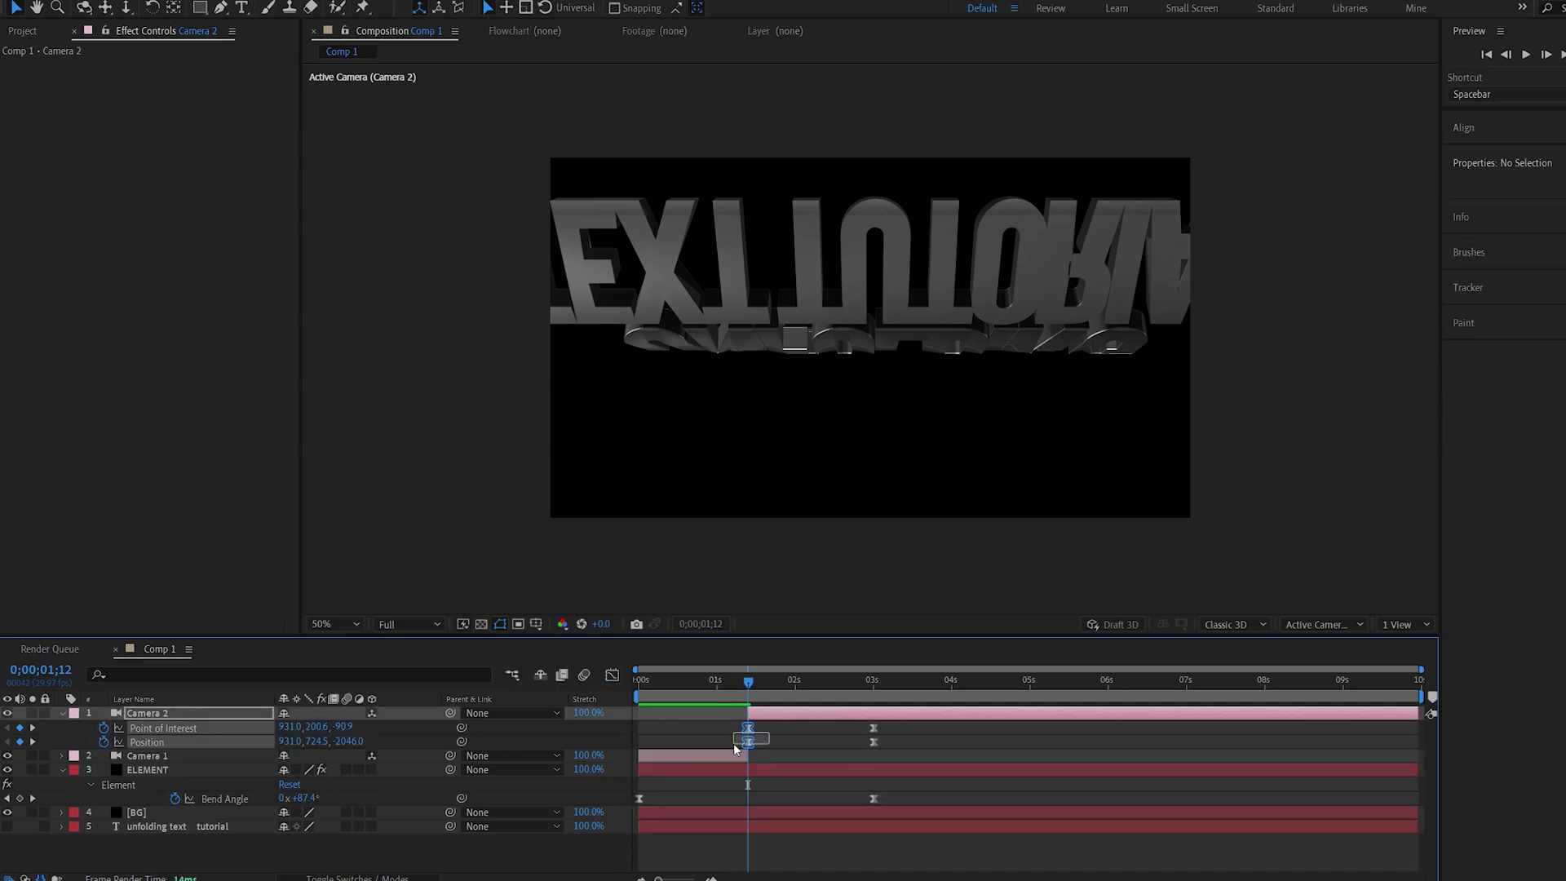
pyautogui.moveTo(748, 743); pyautogui.dragTo(721, 742)
pyautogui.moveTo(749, 682); pyautogui.dragTo(741, 684)
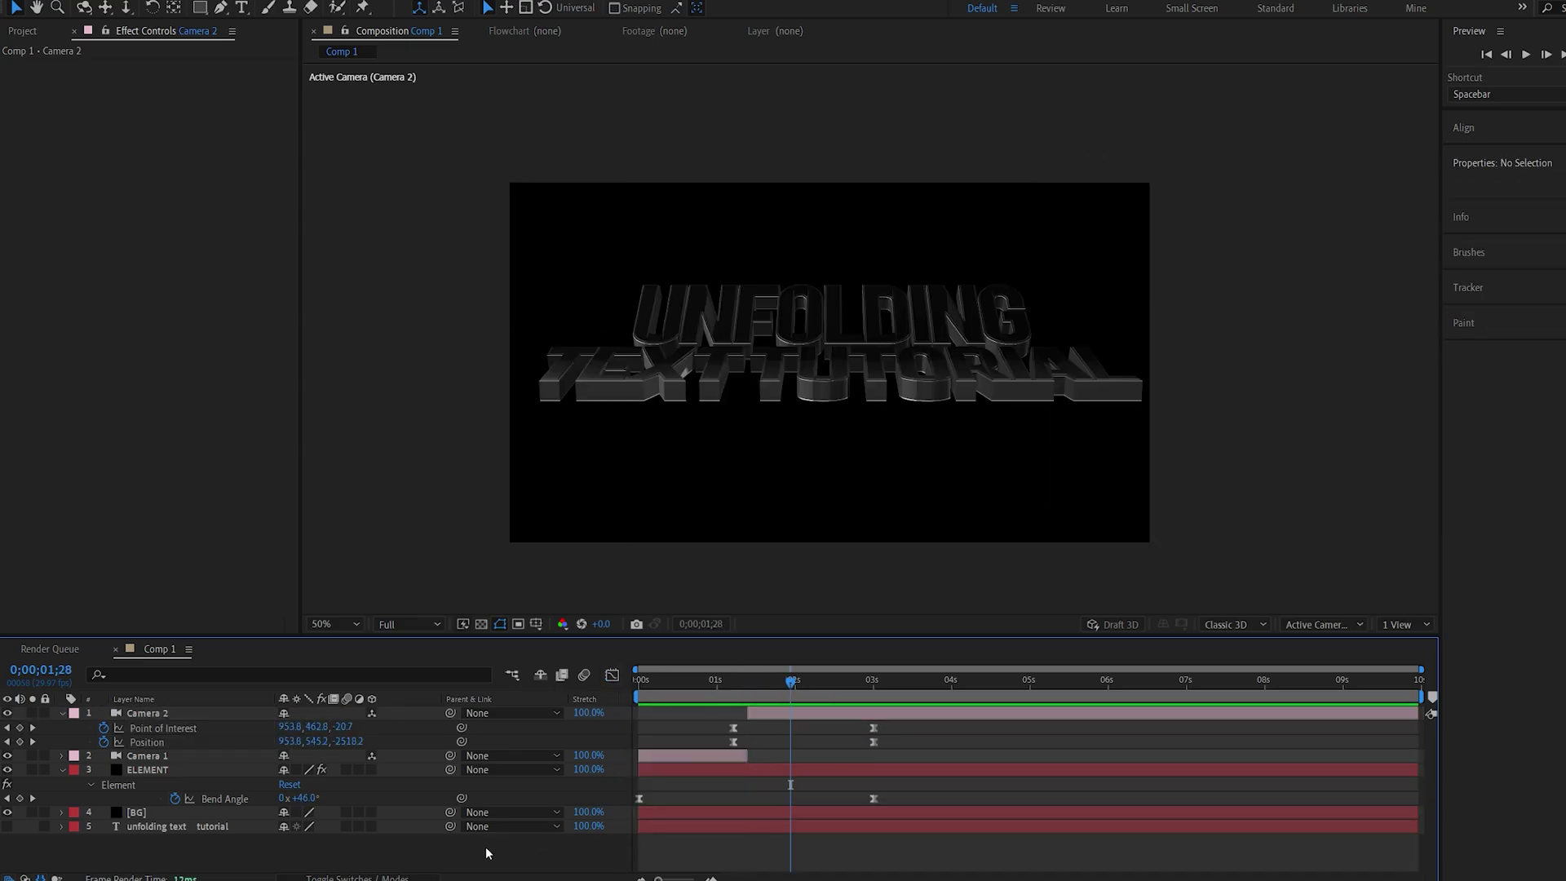
# - Add a null object, make it a 3D layer and parent Camera 2 to it
pyautogui.rightClick(486, 853)
pyautogui.moveTo(545, 677)
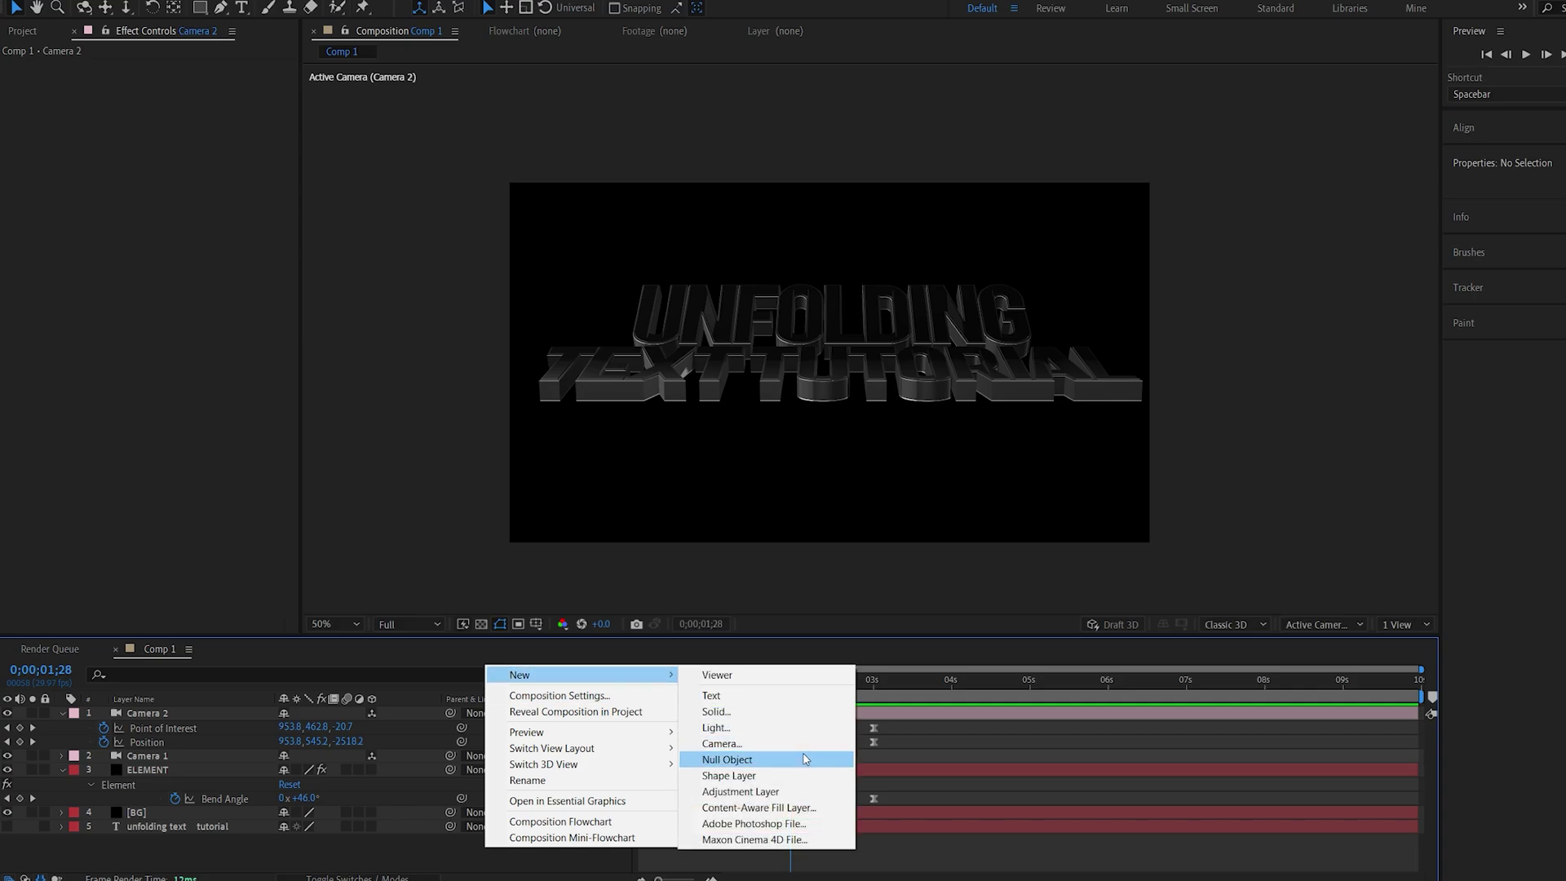
pyautogui.click(785, 759)
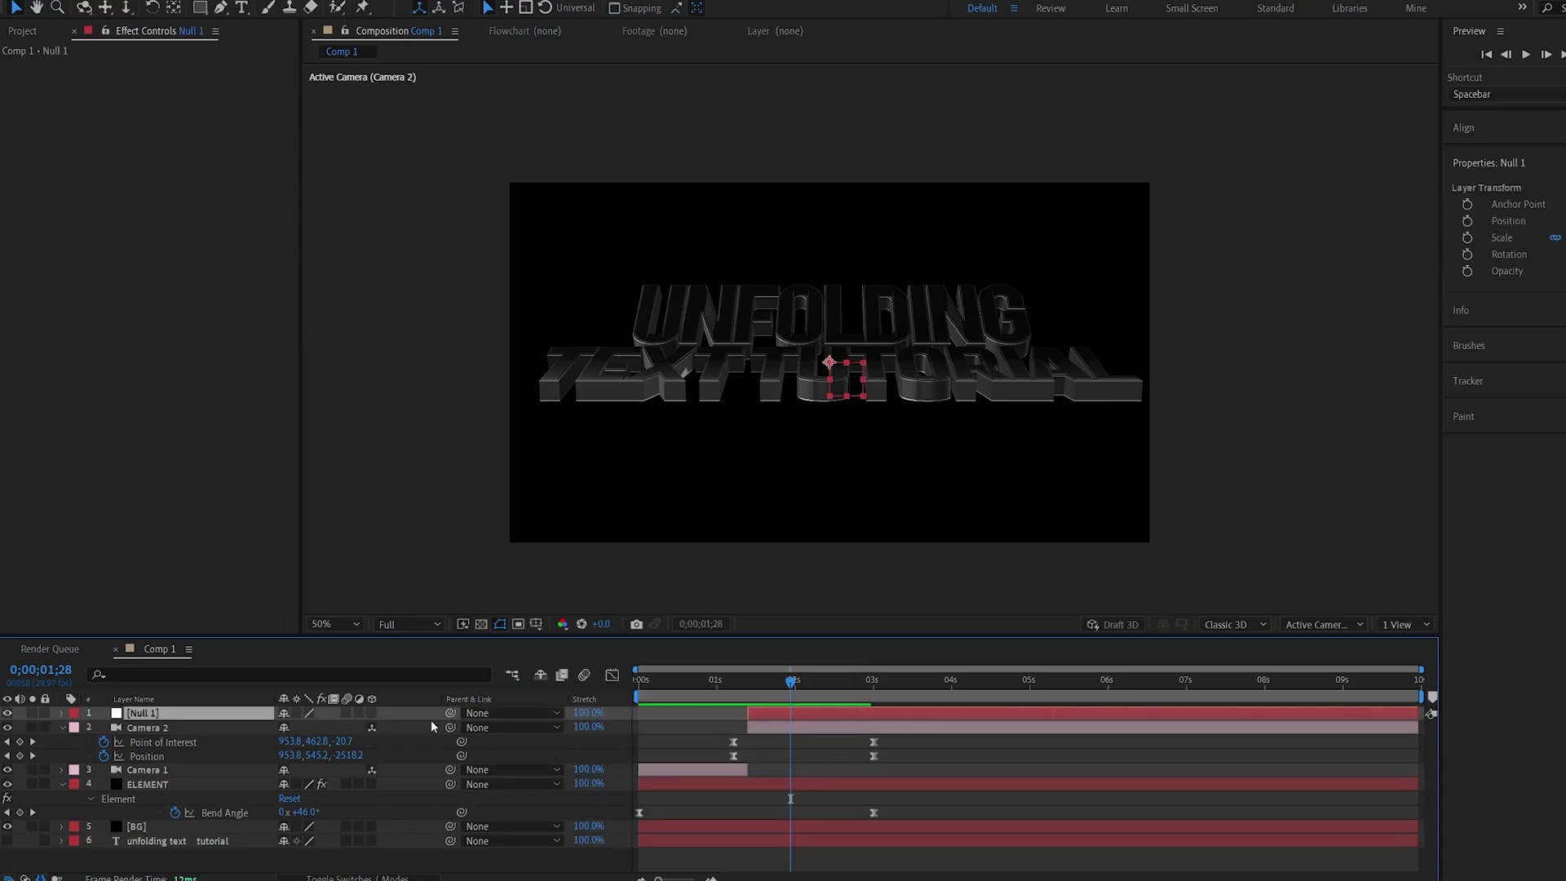
pyautogui.click(371, 713)
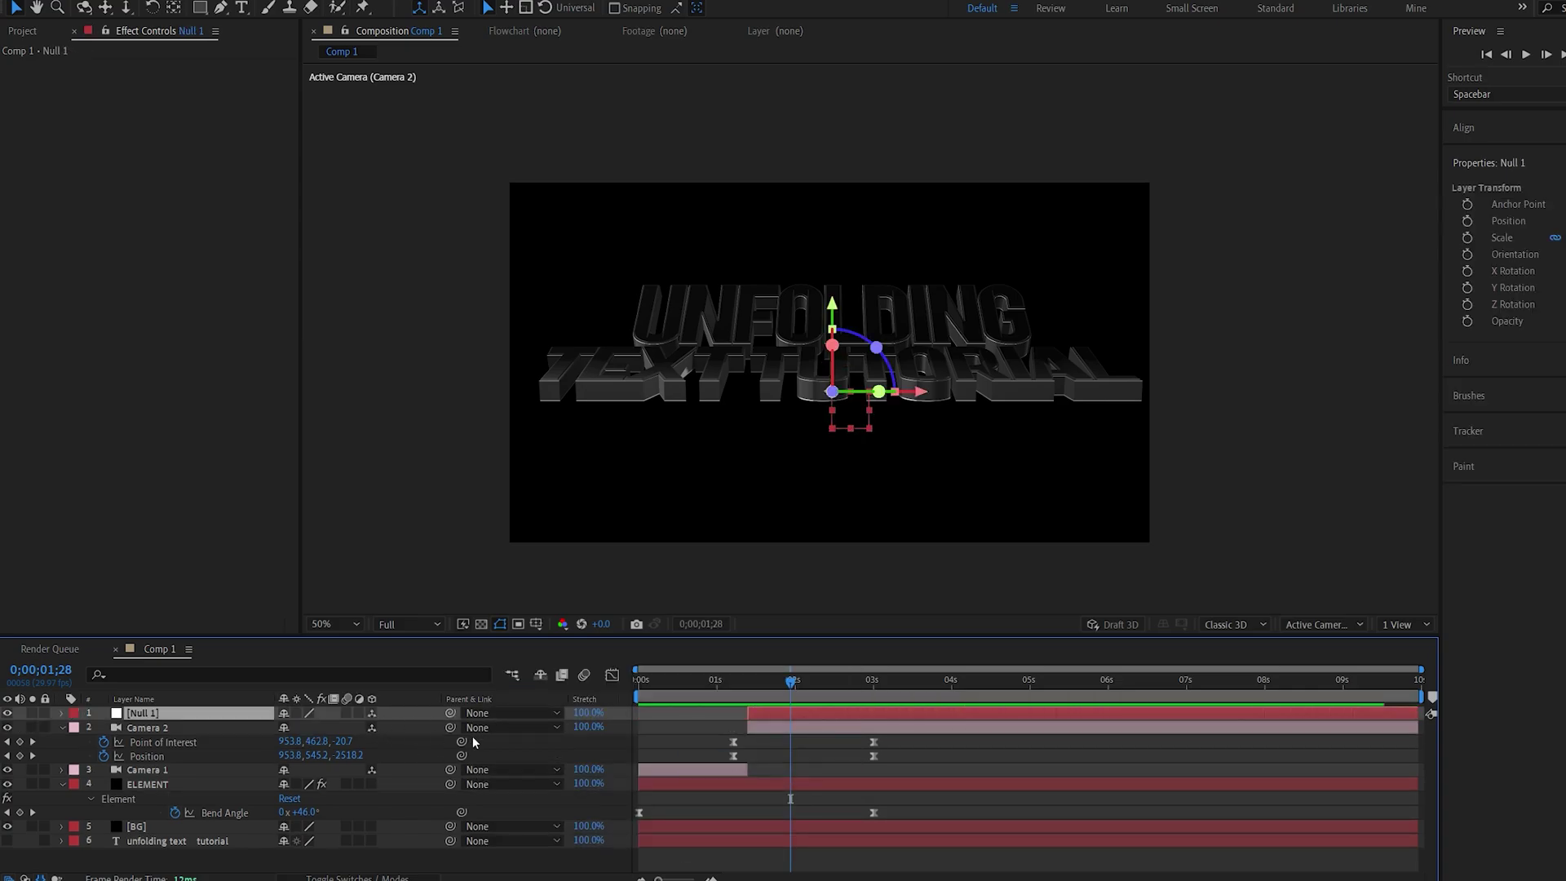
pyautogui.moveTo(451, 727); pyautogui.dragTo(249, 717)
# - Keyframe the null's Position at 0;00;01;28 and change its Z value at 5 seconds
pyautogui.hotkey('alt', 'shift', 'p')
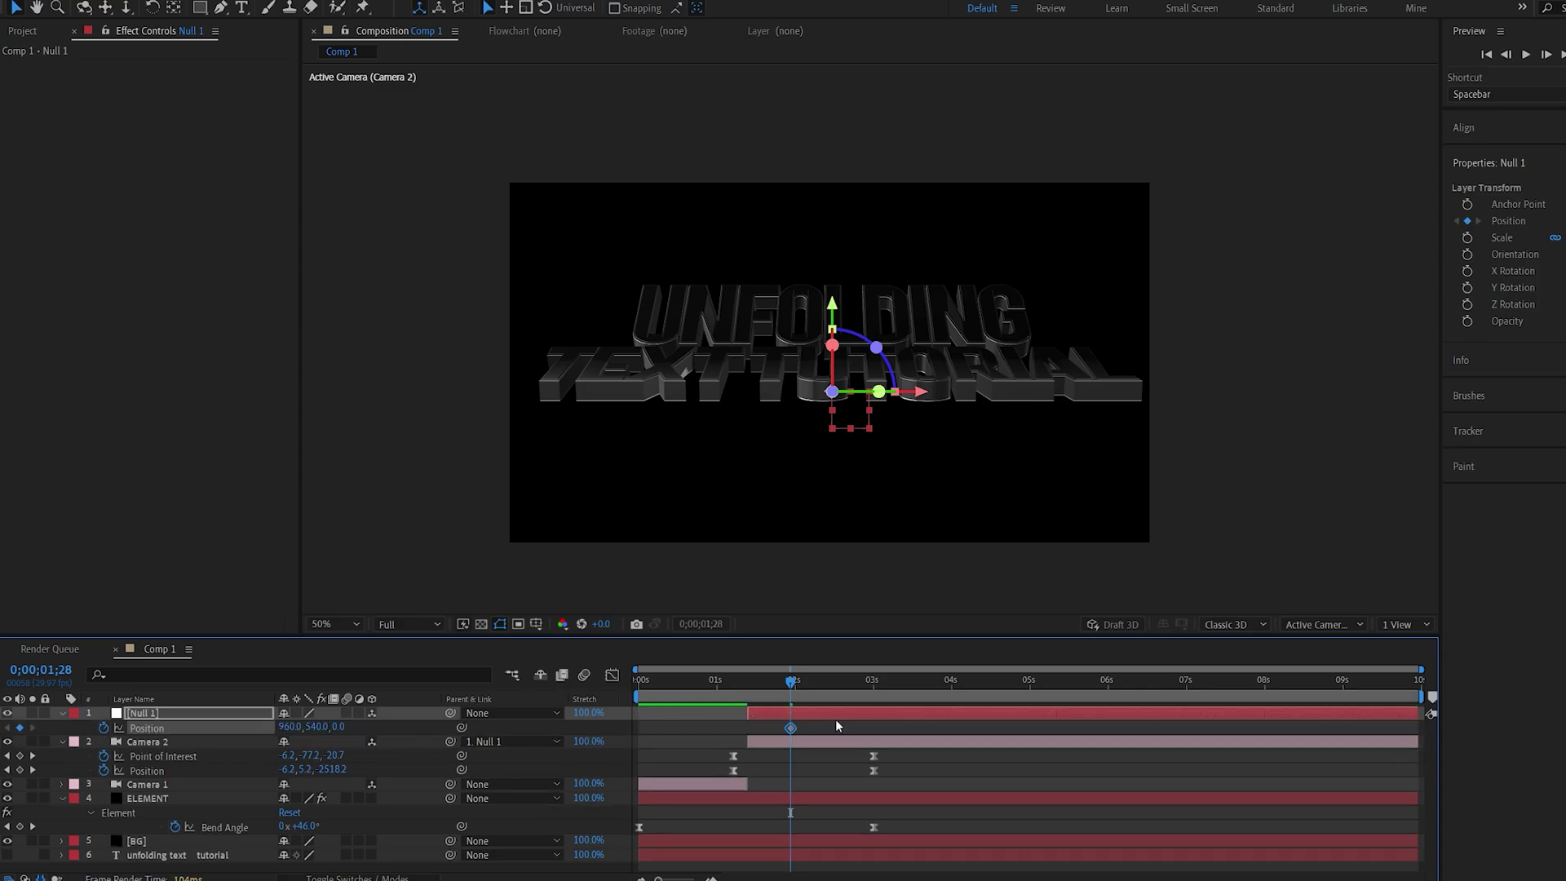
pyautogui.click(1031, 690)
pyautogui.moveTo(334, 733); pyautogui.dragTo(124, 767)
# - End the work area at 5 seconds and preview the Camera 2 move from around the cut
pyautogui.press('n')
pyautogui.click(753, 681)
pyautogui.press('space')
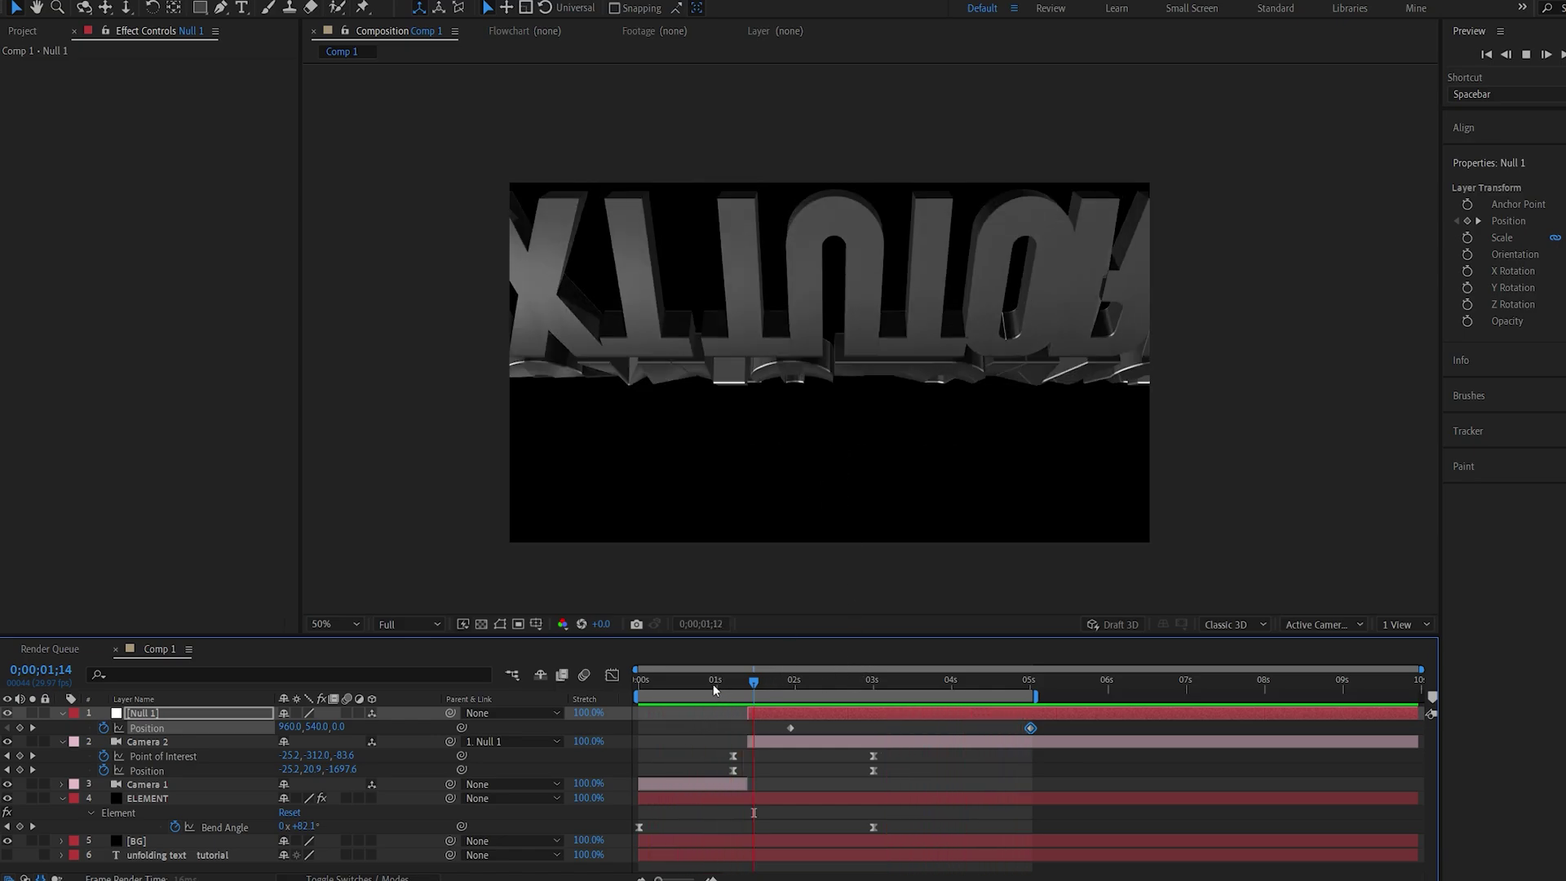
# - Orbit Camera 1 to an angled close-up of the folded text at the start and keyframe its Point of Interest and Position
pyautogui.moveTo(720, 686); pyautogui.dragTo(638, 735)
pyautogui.click(682, 783)
pyautogui.moveTo(755, 395); pyautogui.dragTo(874, 535)
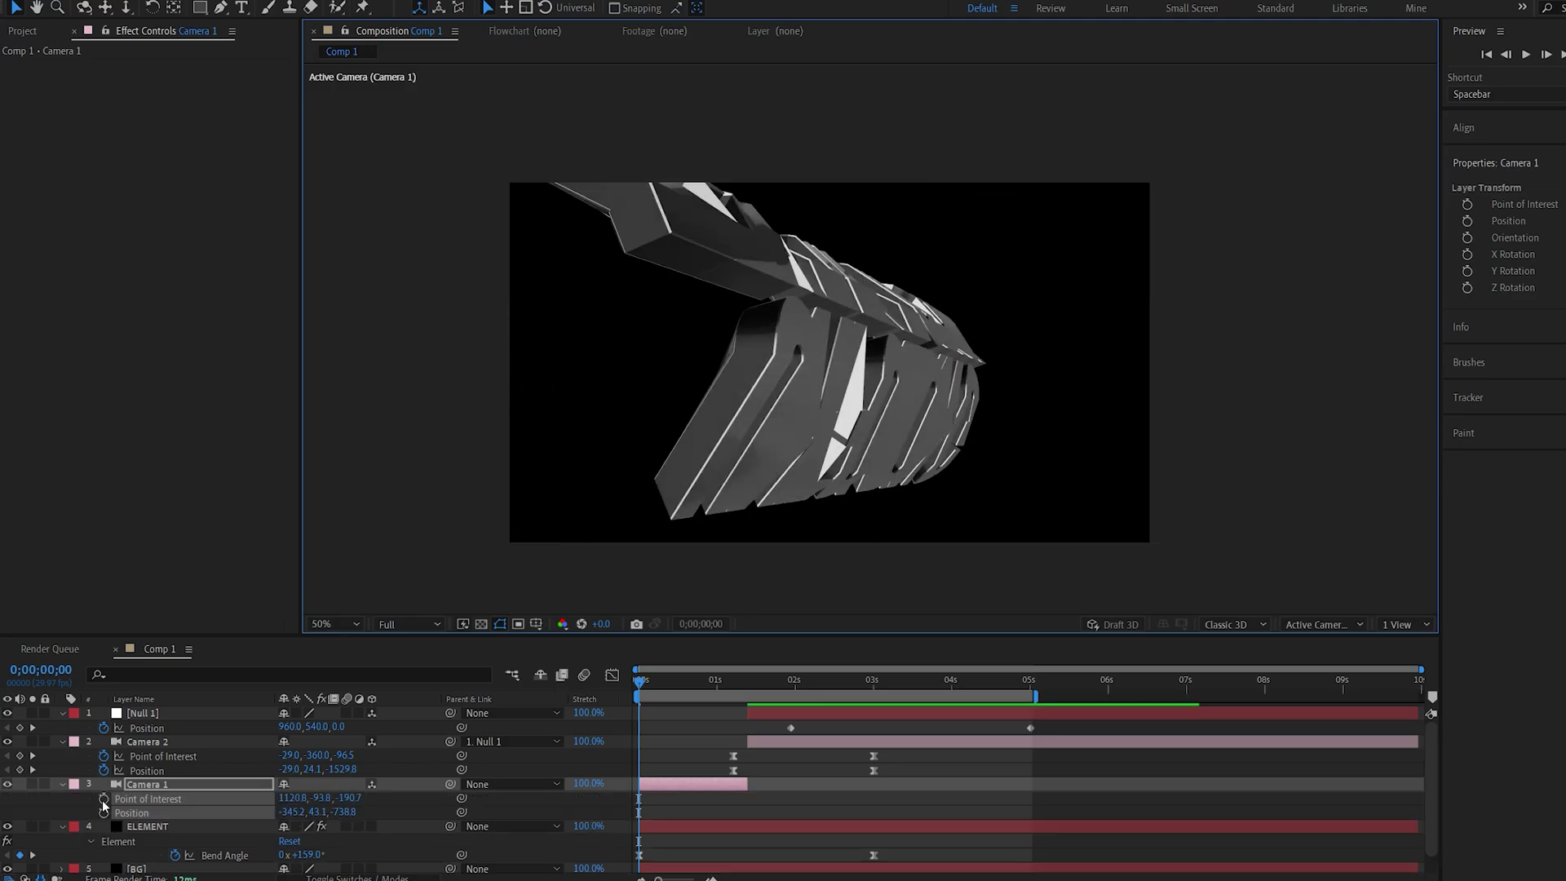
pyautogui.click(104, 799)
pyautogui.click(104, 813)
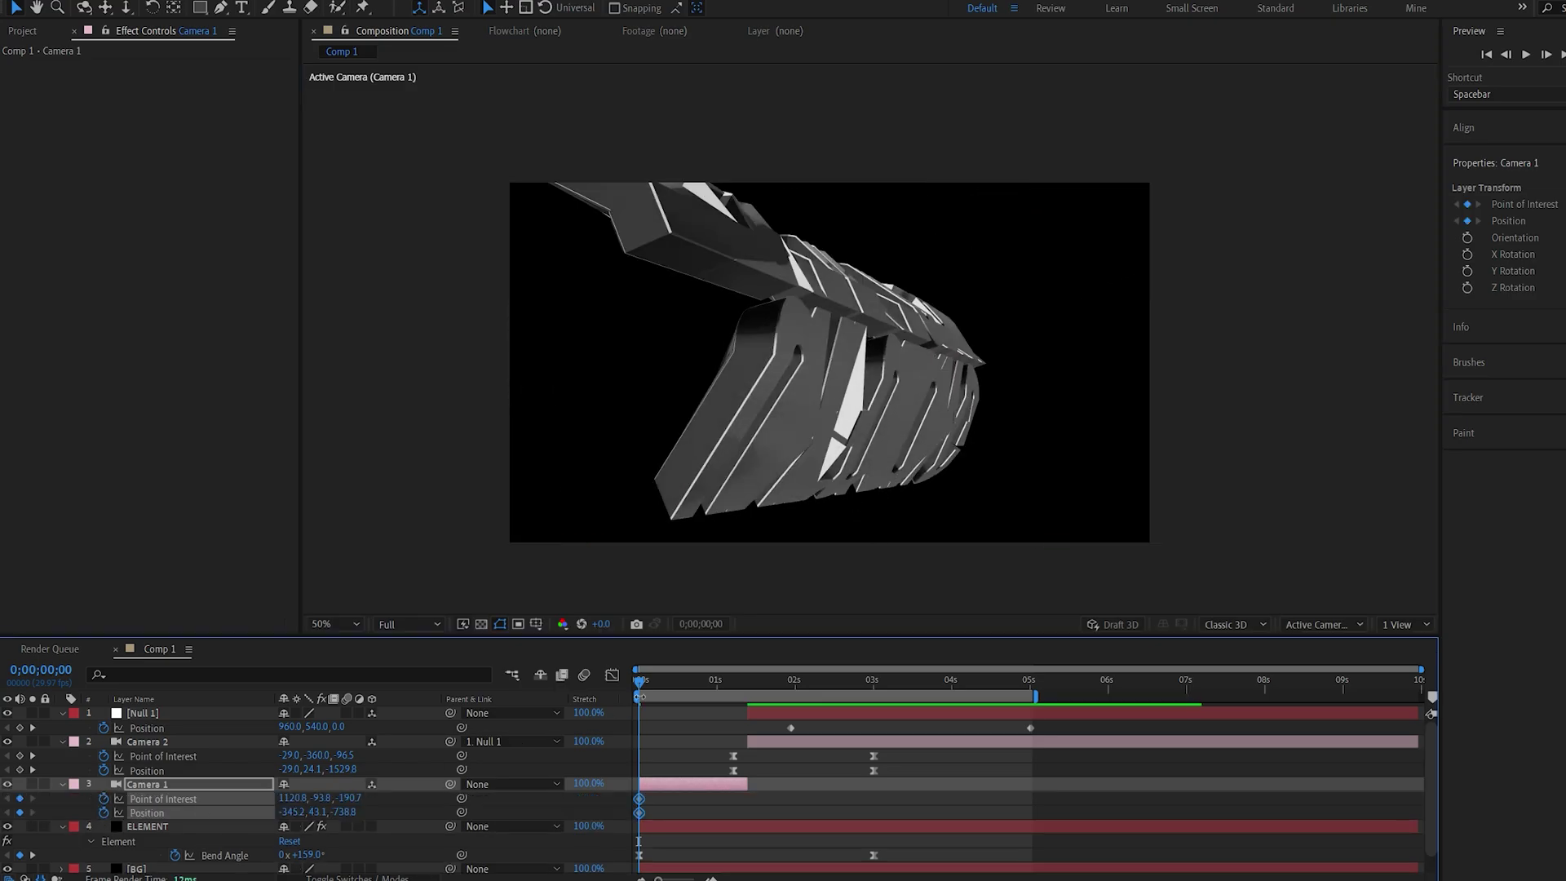
# - Reframe Camera 1 at 0;00;01;08, shift the new keyframes just past the cut and preview from the start
pyautogui.press('space')
pyautogui.moveTo(830, 518); pyautogui.dragTo(736, 418)
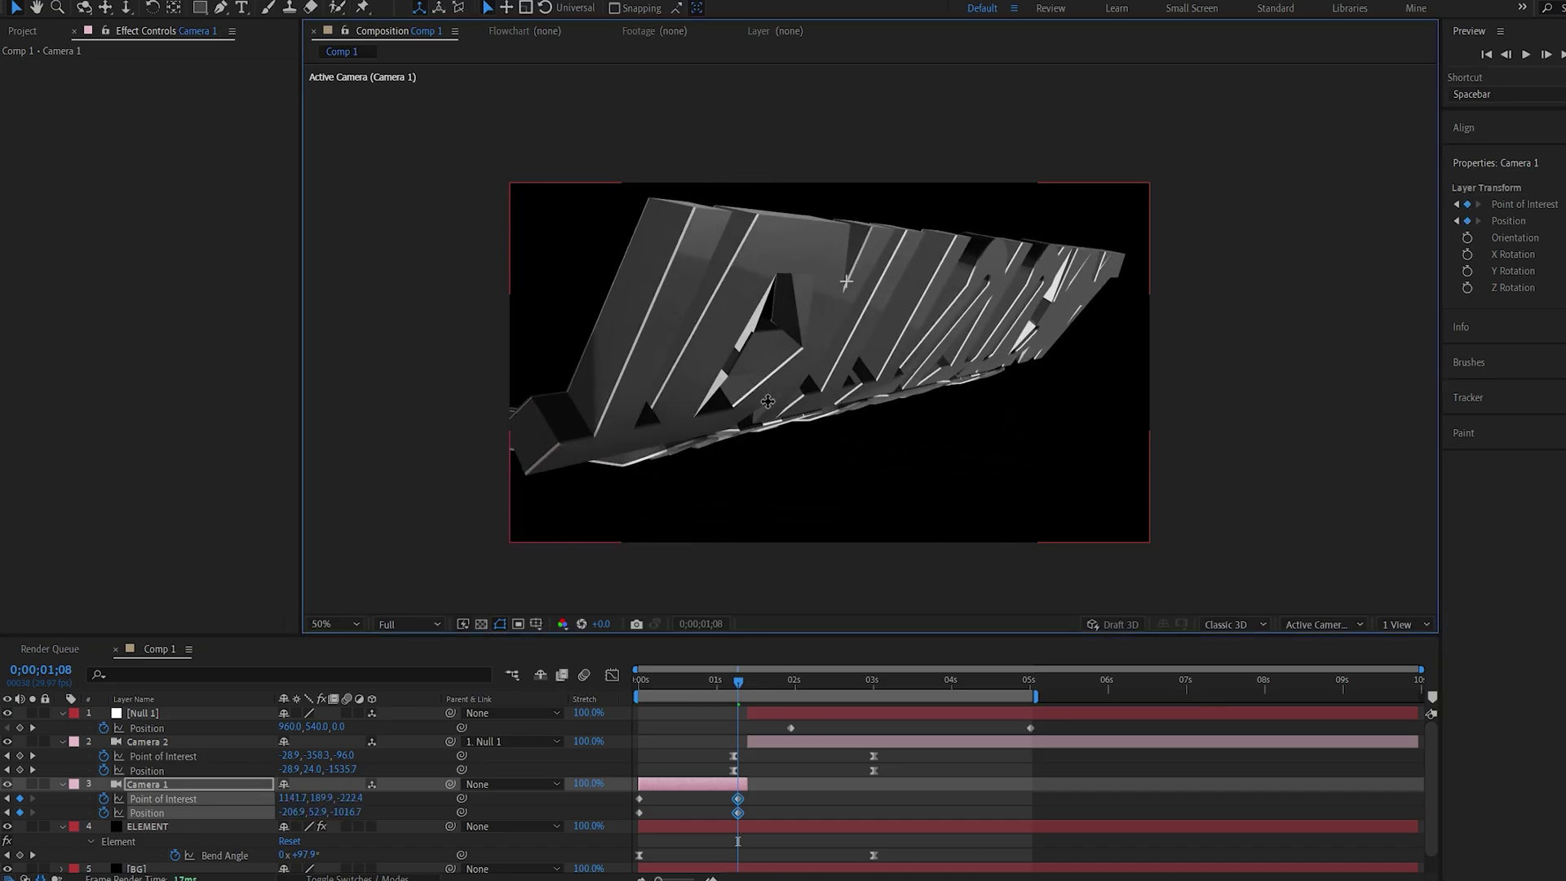
pyautogui.moveTo(738, 810); pyautogui.dragTo(754, 807)
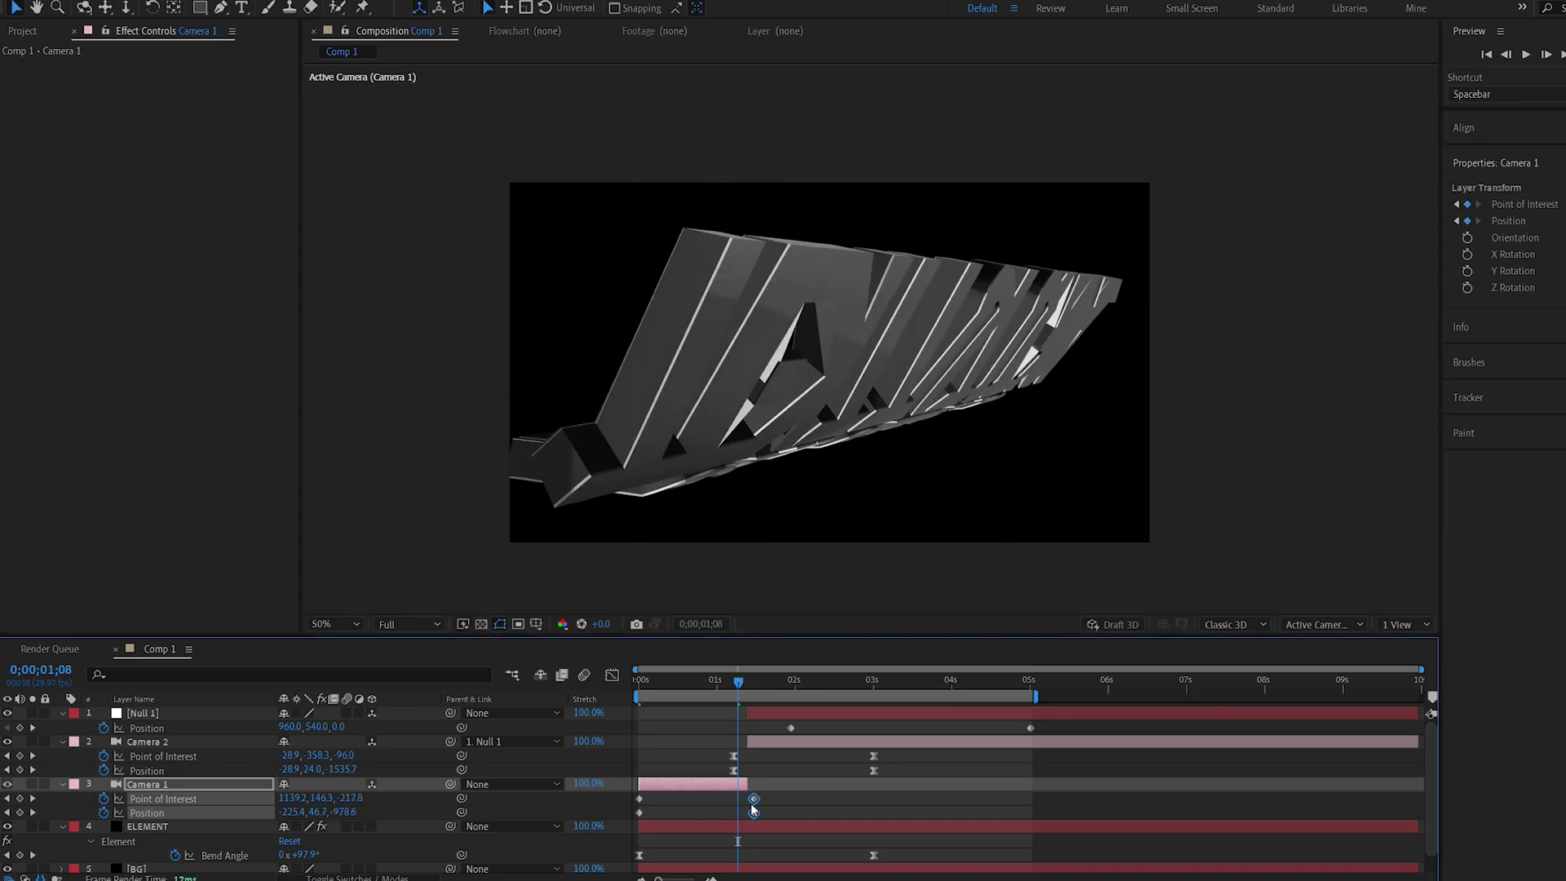
pyautogui.press('Home')
pyautogui.press('space')
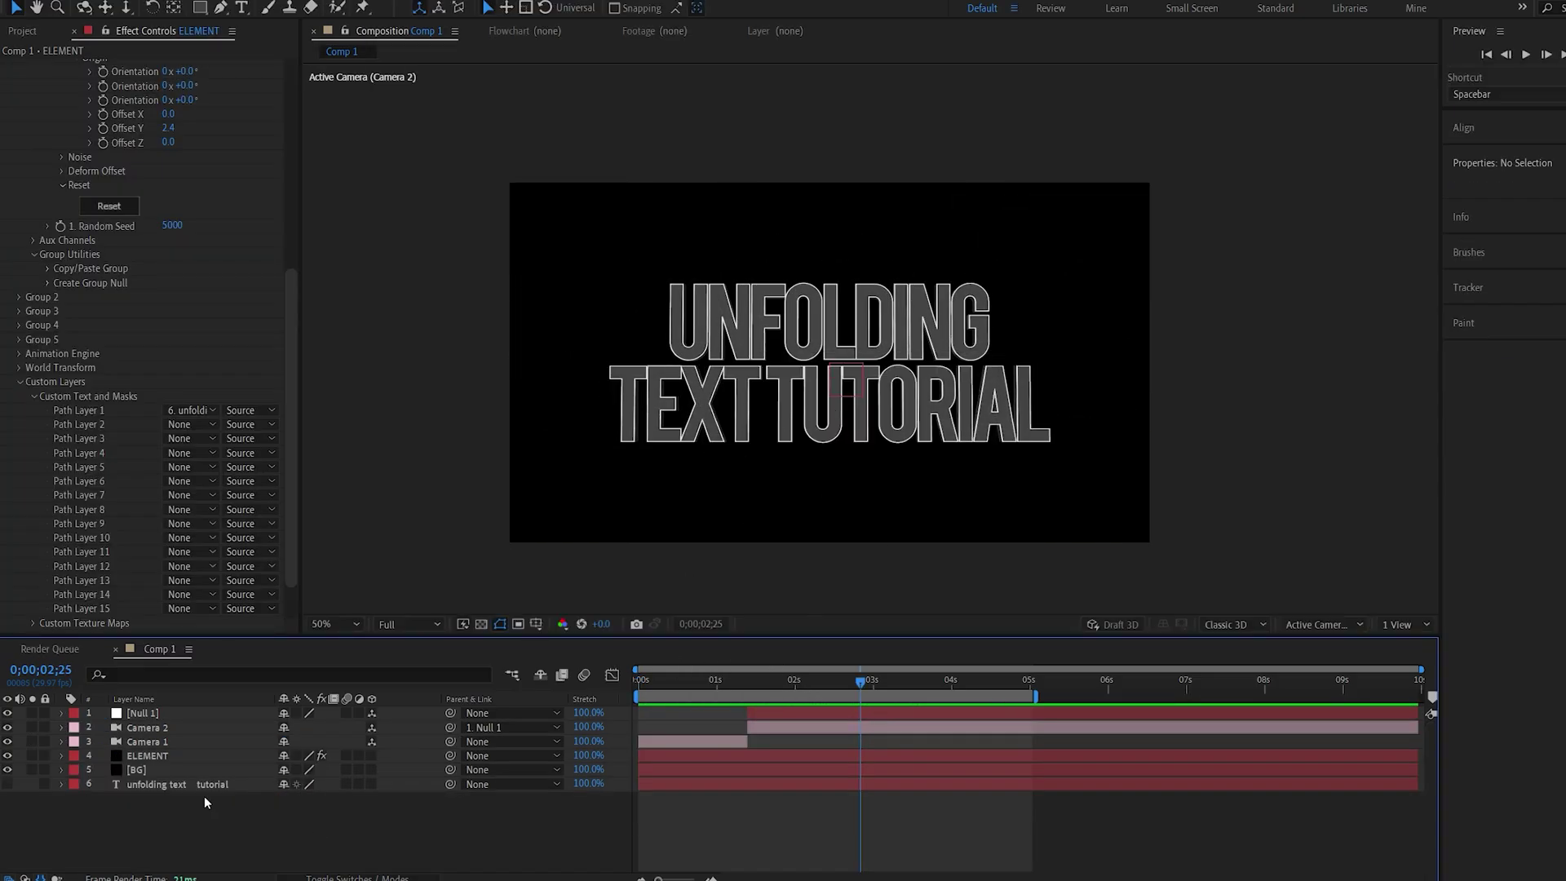
# - Apply Gradient Ramp to the BG layer with swapped colors and the Radial Ramp shape
pyautogui.click(137, 770)
pyautogui.hotkey('ctrl', 'space')
pyautogui.write('grad')
pyautogui.click(128, 744)
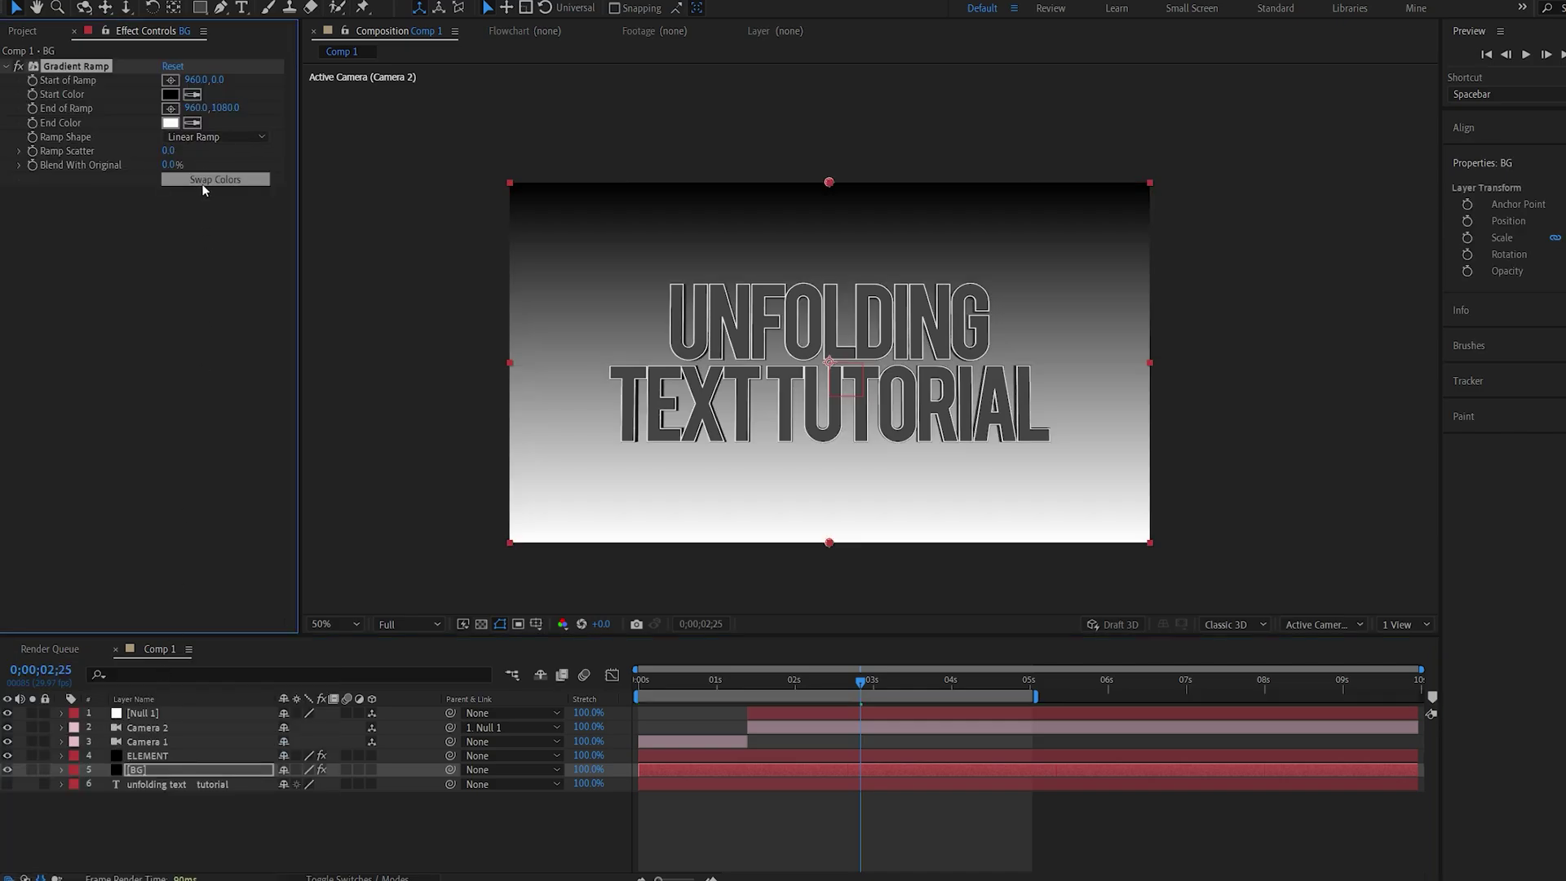
pyautogui.click(202, 181)
pyautogui.click(193, 139)
pyautogui.click(208, 164)
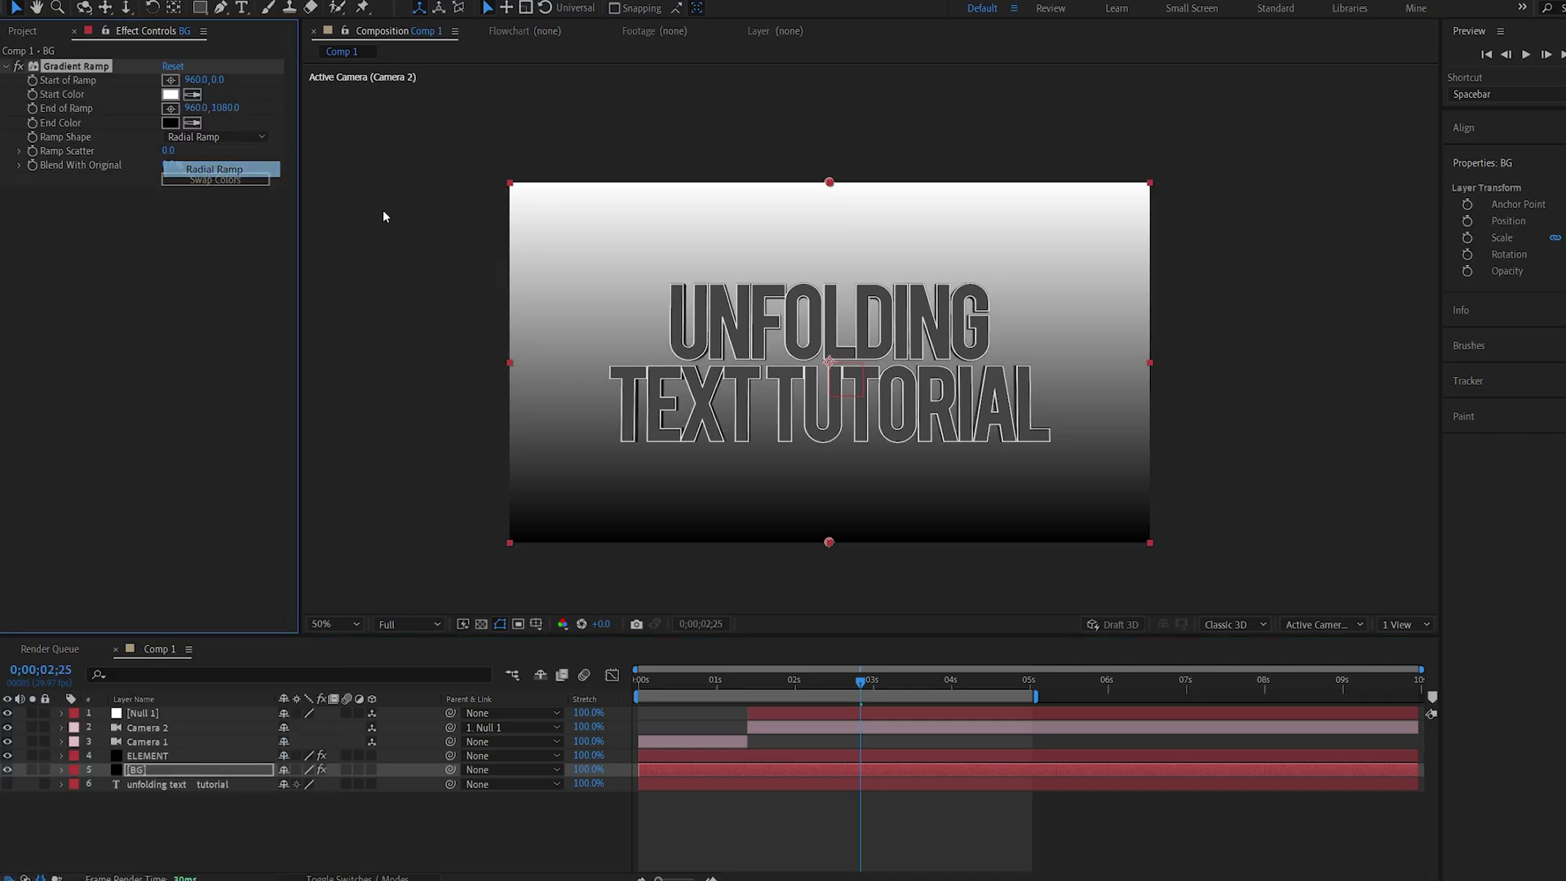
# - Move the gradient's Start of Ramp to about 960, 494 and its End of Ramp to about 960, 3956
pyautogui.moveTo(829, 183); pyautogui.dragTo(836, 352)
pyautogui.scroll(-1, 824, 472)
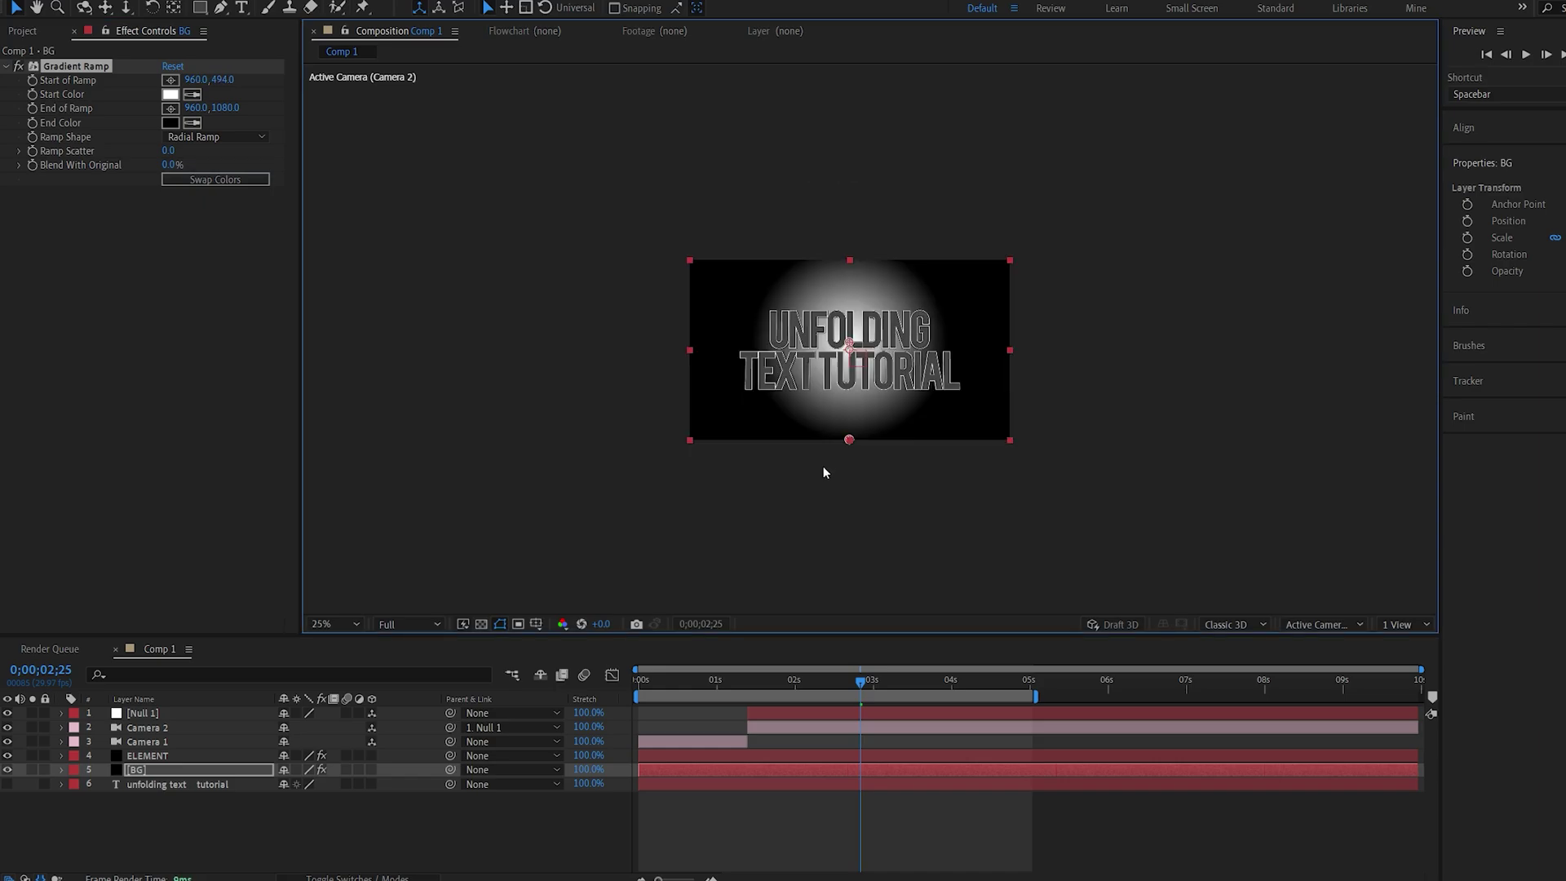
pyautogui.moveTo(848, 442); pyautogui.dragTo(849, 873)
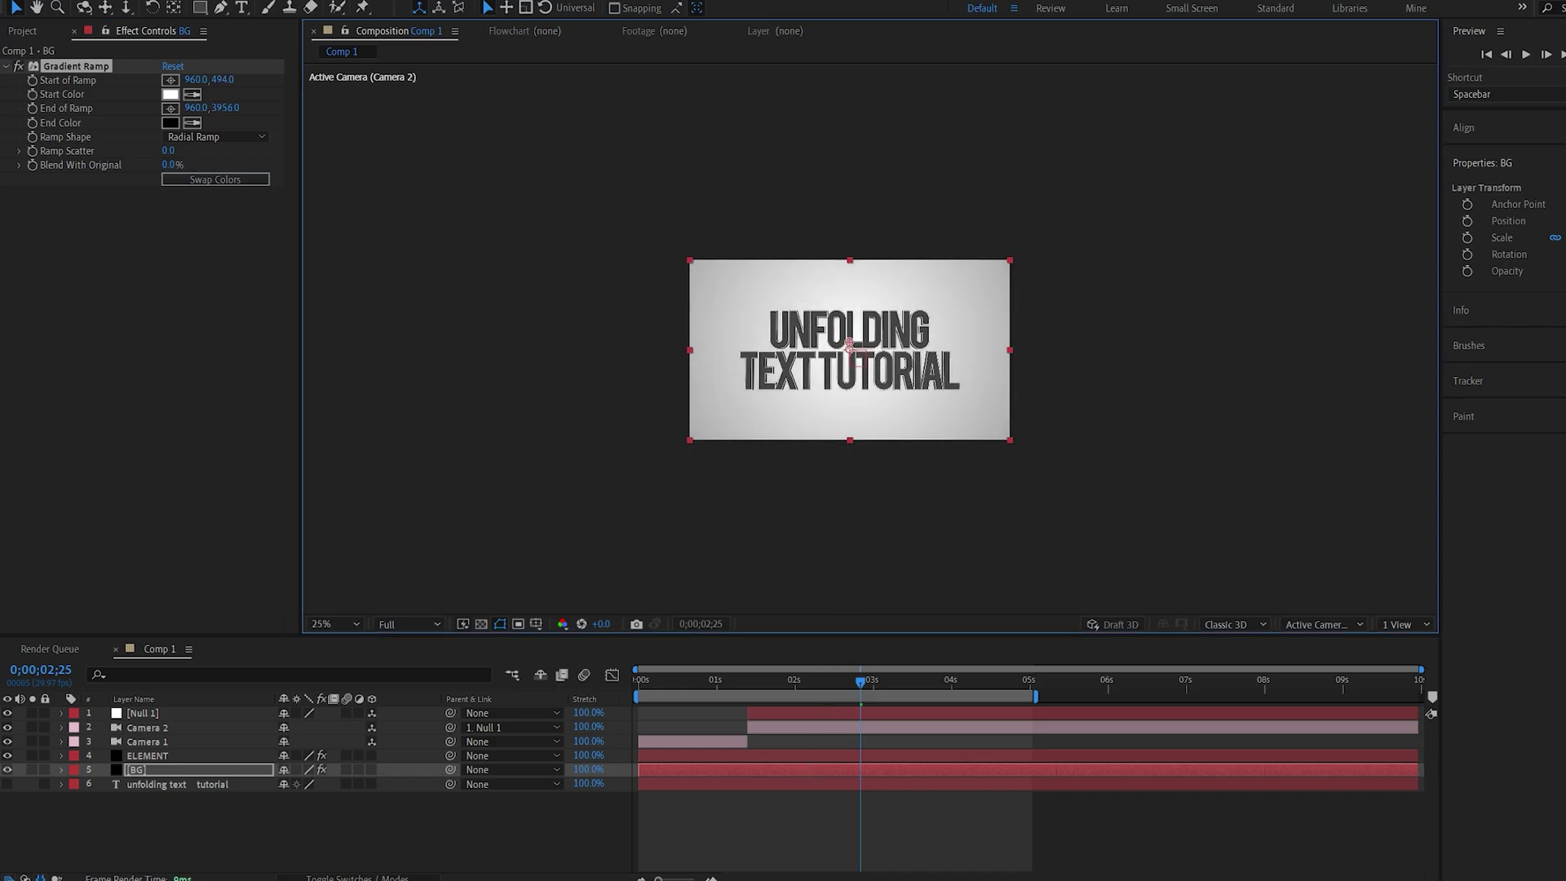
pyautogui.press('.')
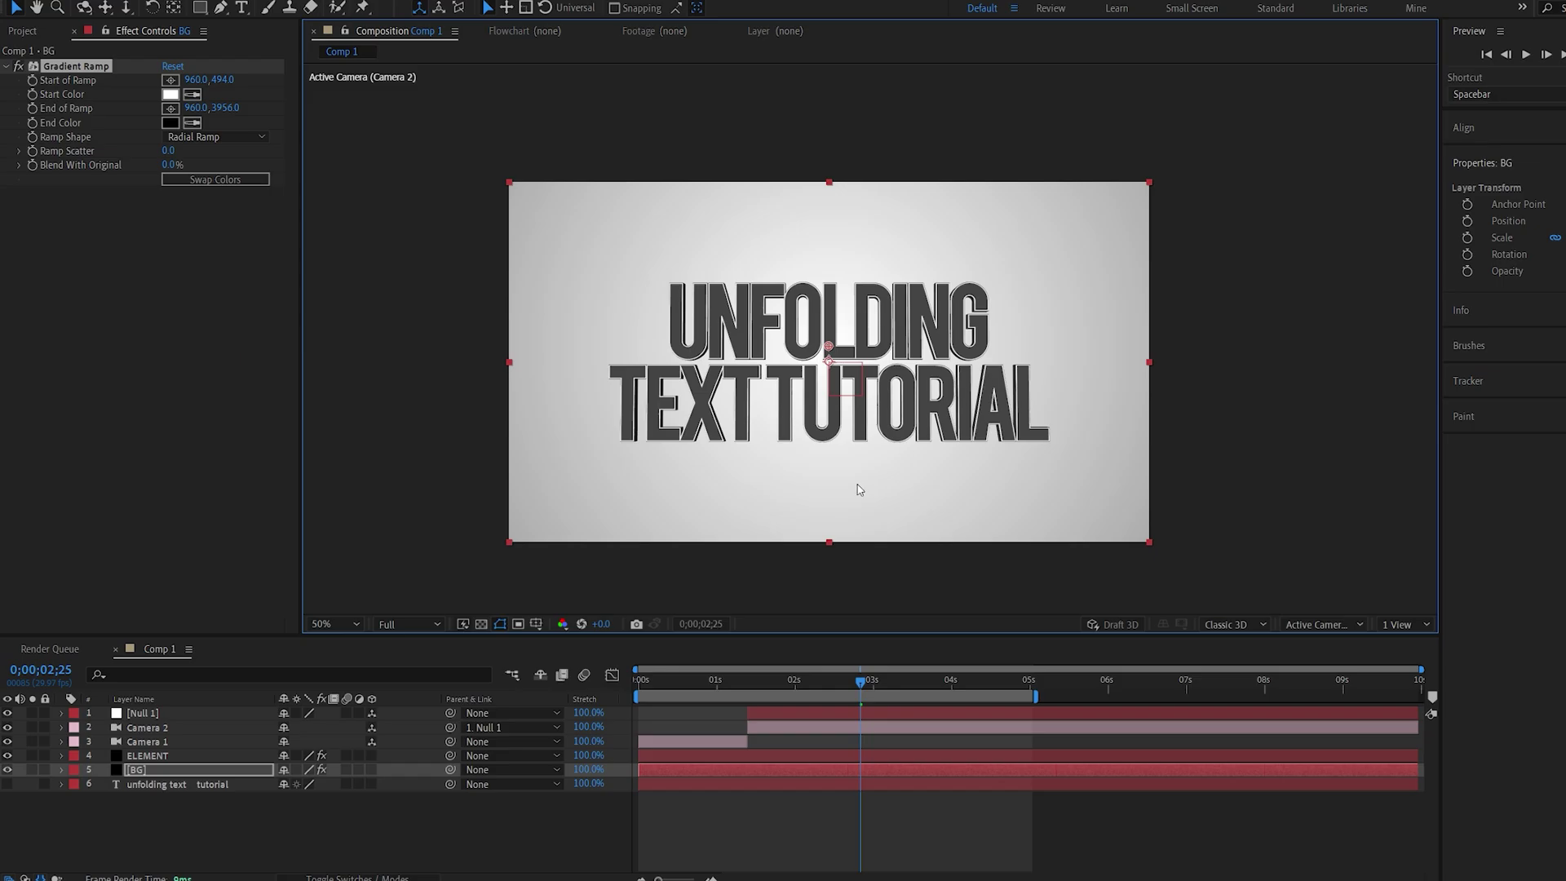
# - Create a plane model in the ELEMENT layer's Scene Setup and place it outside the text's group folder
pyautogui.click(152, 756)
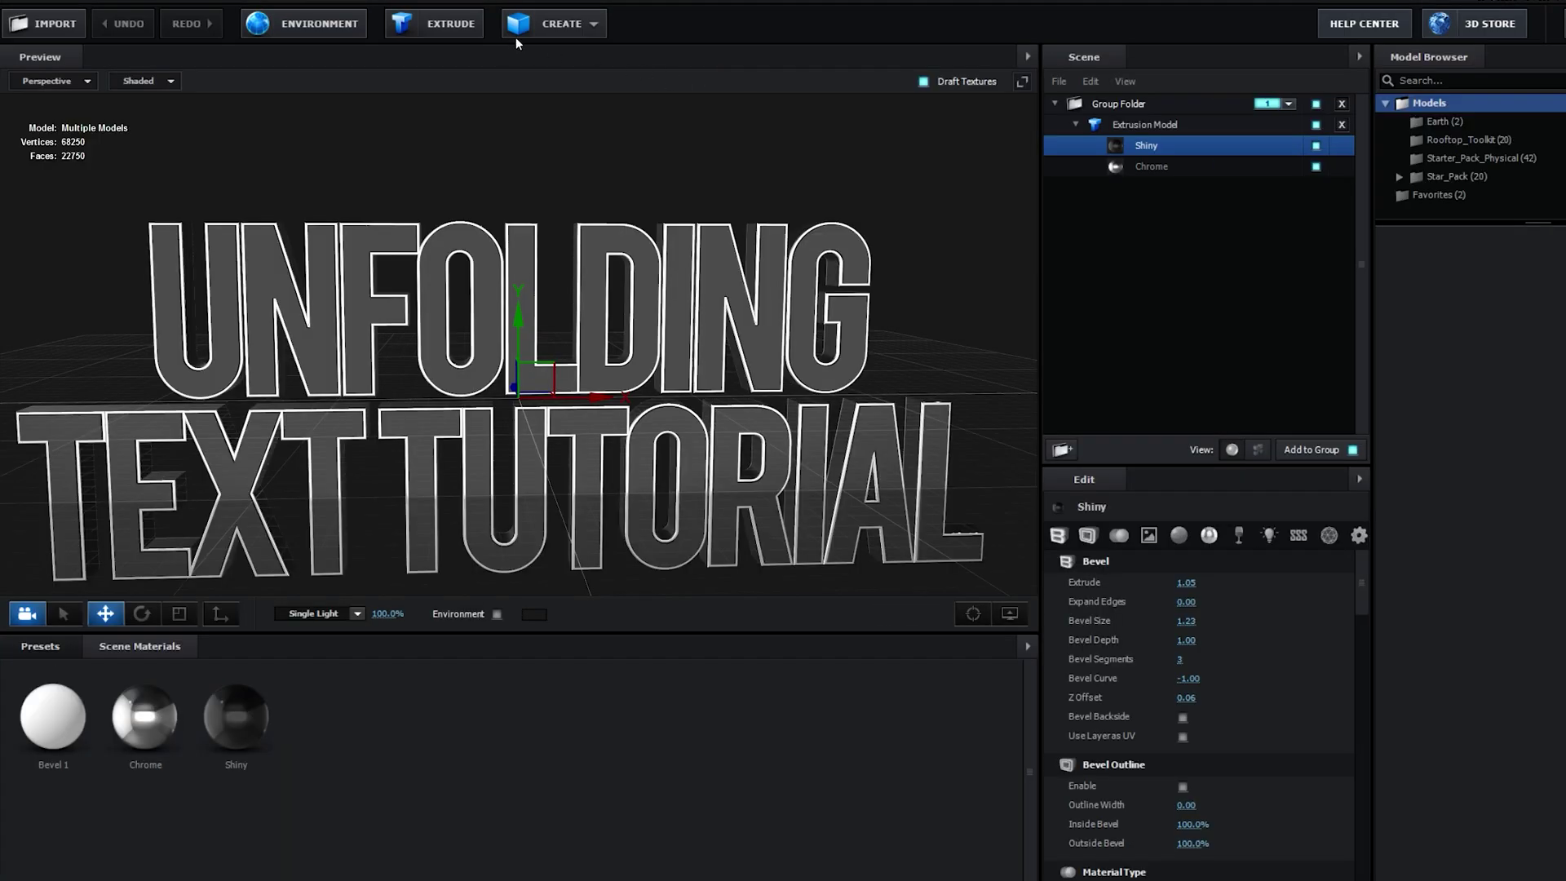
pyautogui.click(518, 28)
pyautogui.click(772, 65)
pyautogui.moveTo(1117, 124); pyautogui.dragTo(1197, 279)
# - Assign the plane model to group 2 and scale it up to about 766%
pyautogui.click(1289, 187)
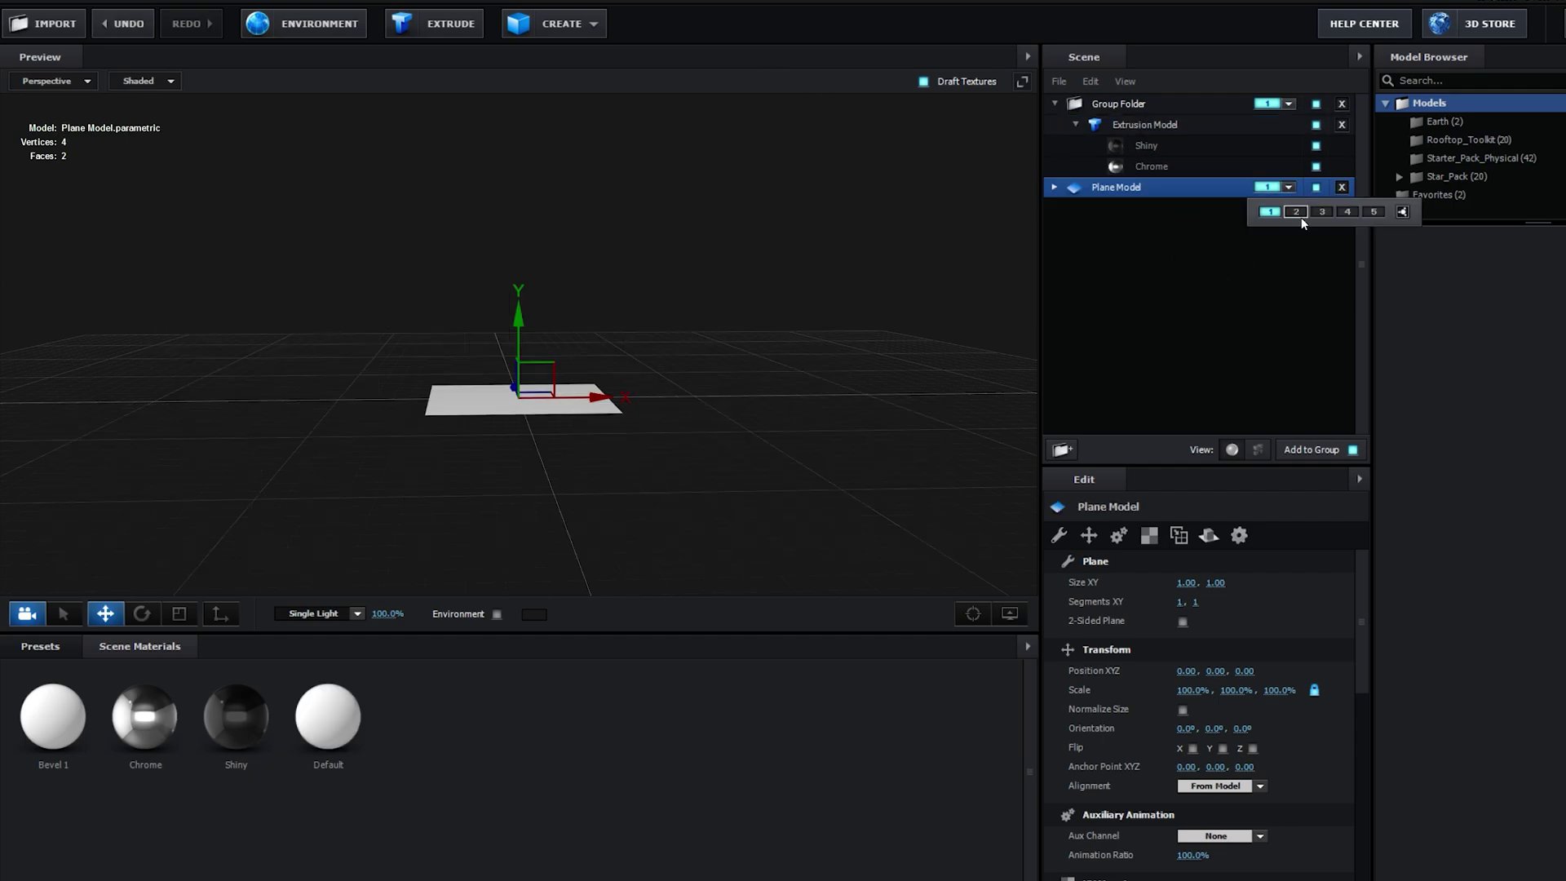
pyautogui.click(1297, 212)
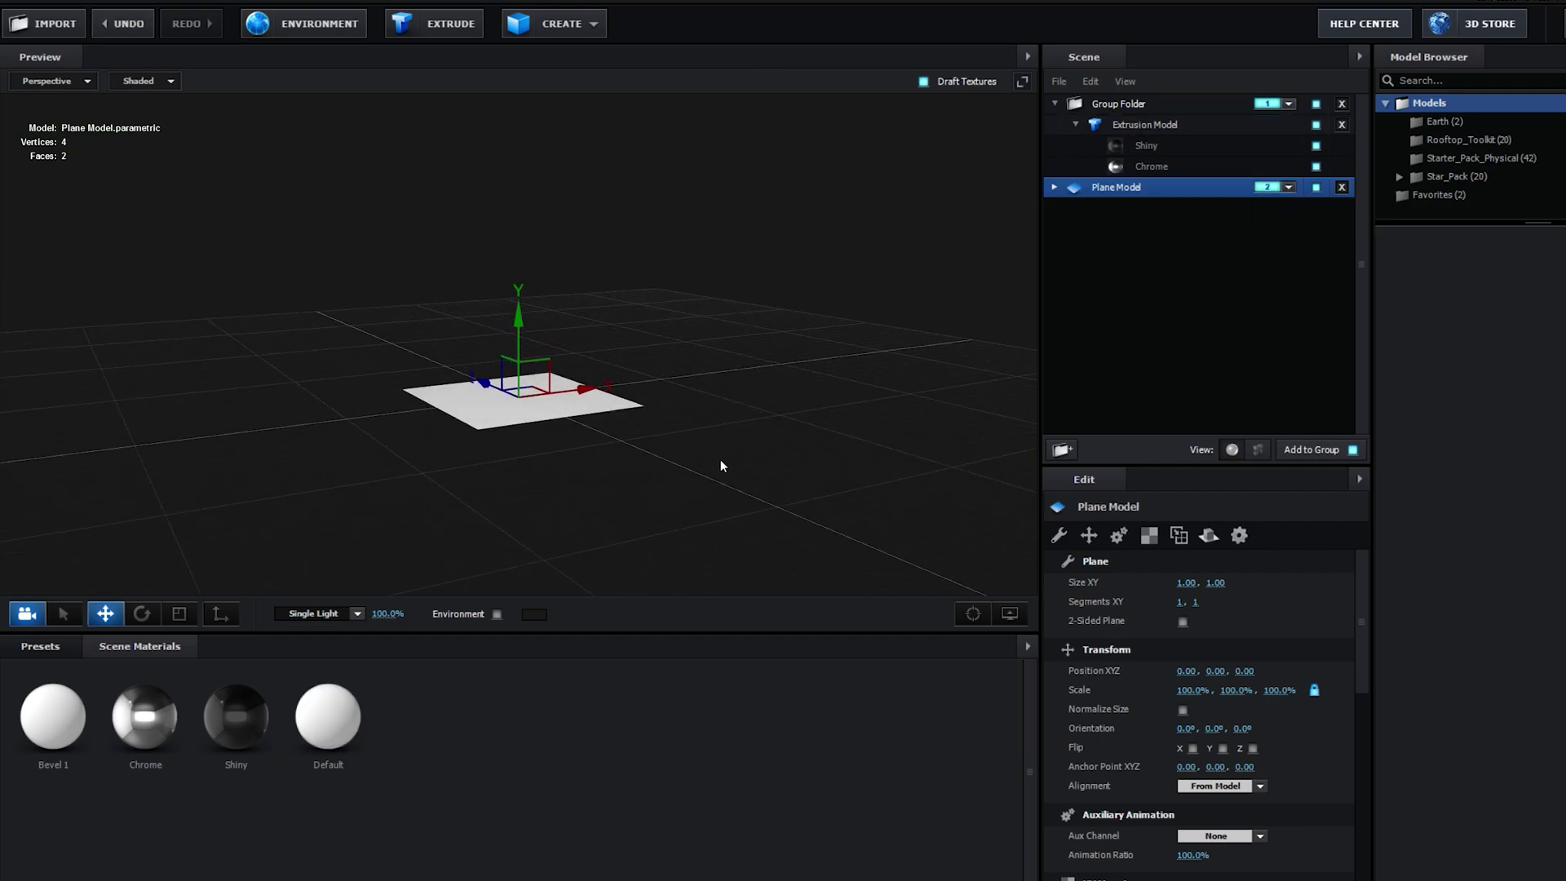
pyautogui.press('r')
pyautogui.moveTo(531, 400); pyautogui.dragTo(946, 314)
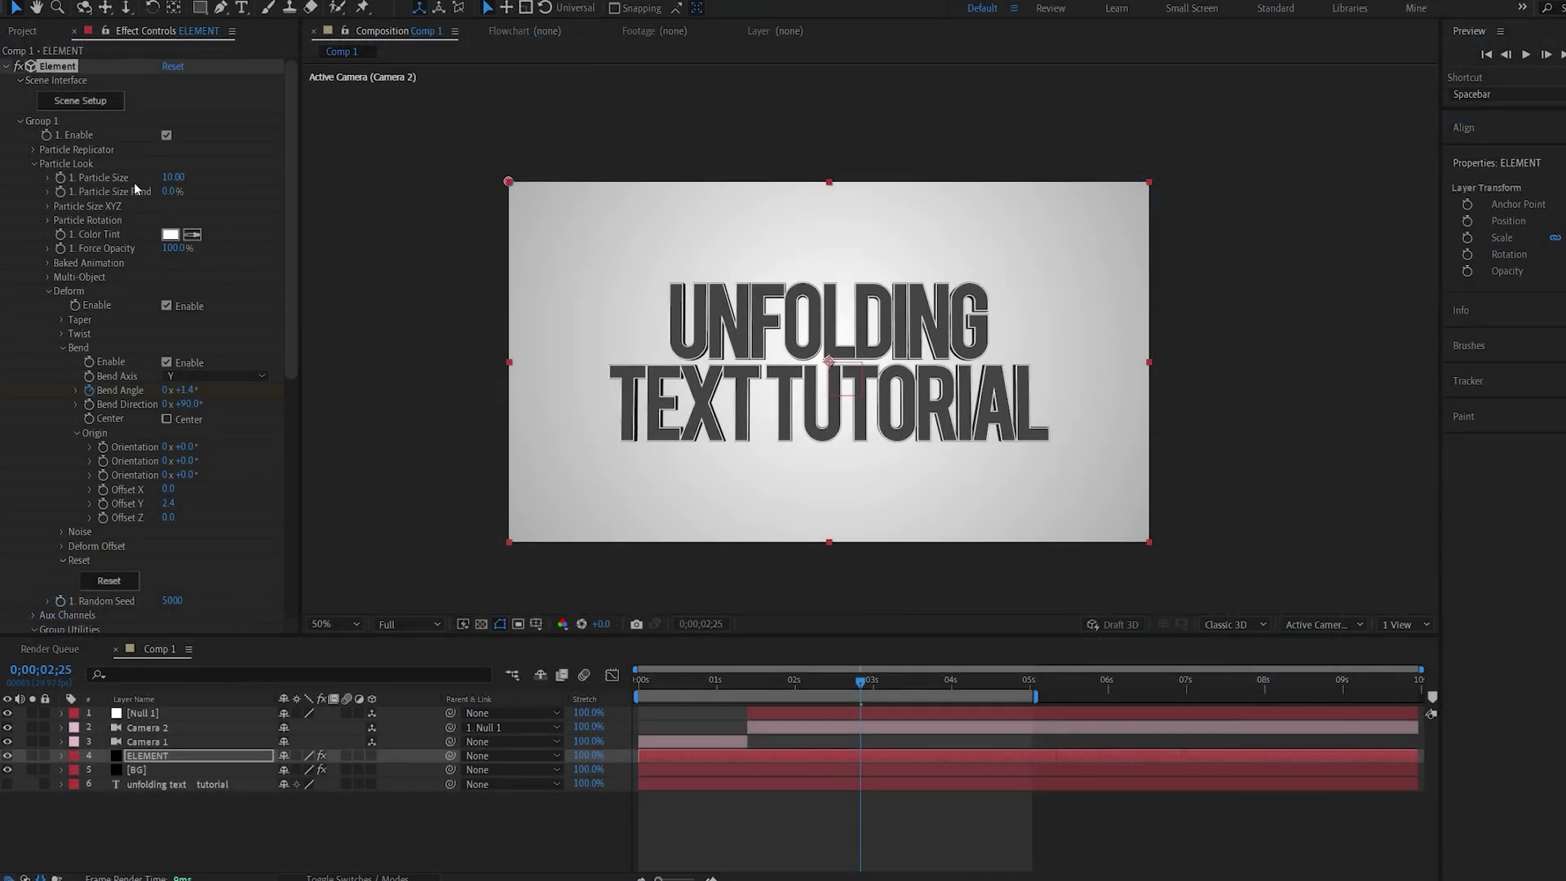
# - Lower Element's Group 2 floor to Position XY 960, 783 and increase its Particle Size
pyautogui.click(20, 121)
pyautogui.click(20, 136)
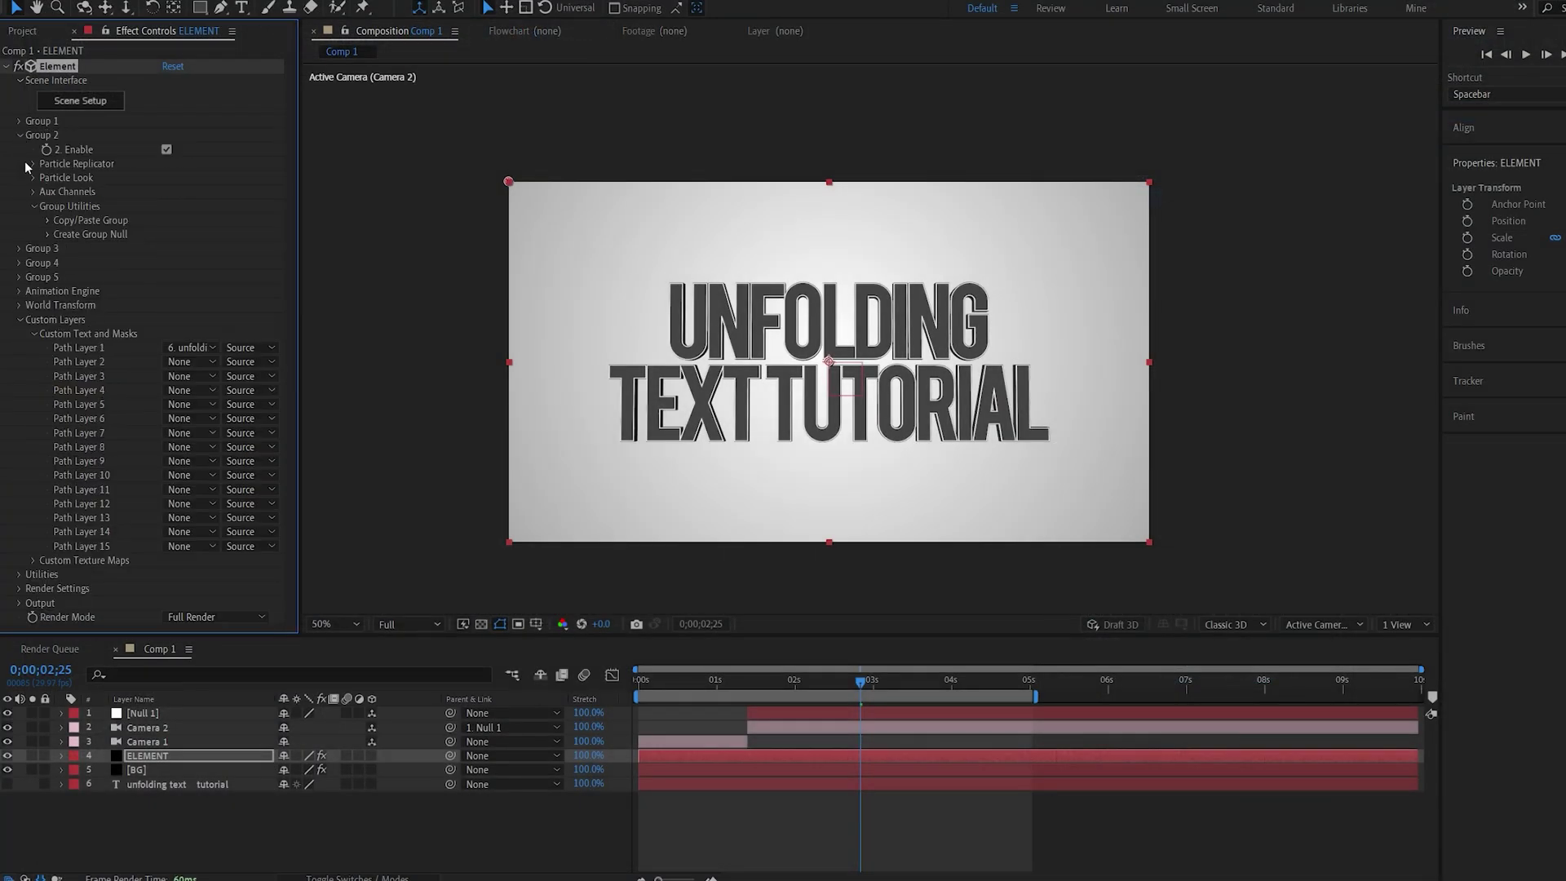
pyautogui.click(35, 165)
pyautogui.moveTo(225, 206); pyautogui.dragTo(396, 239)
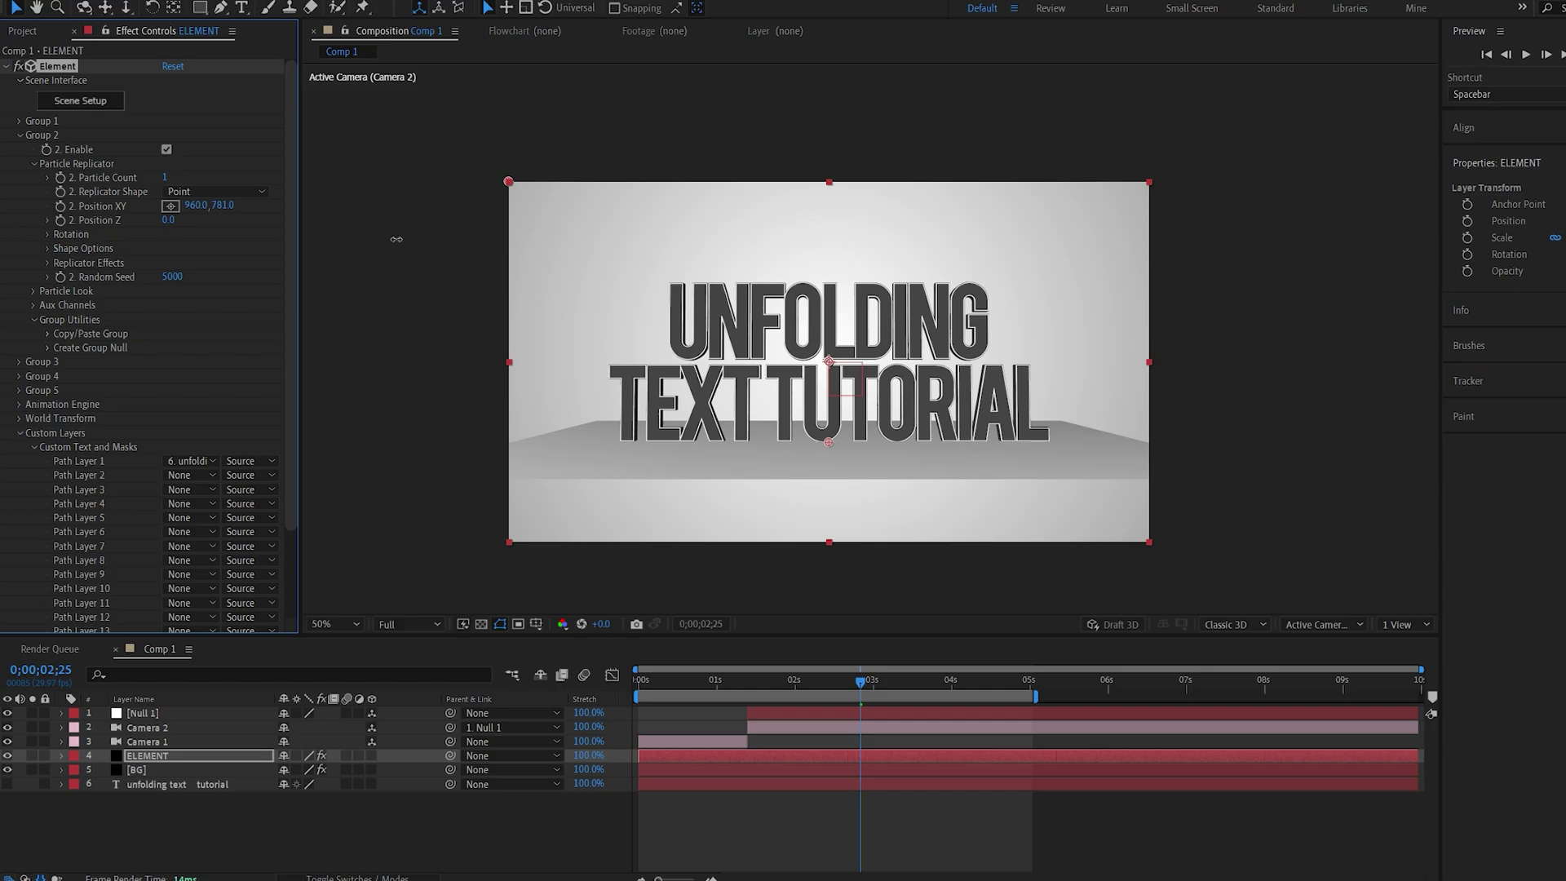
pyautogui.click(34, 292)
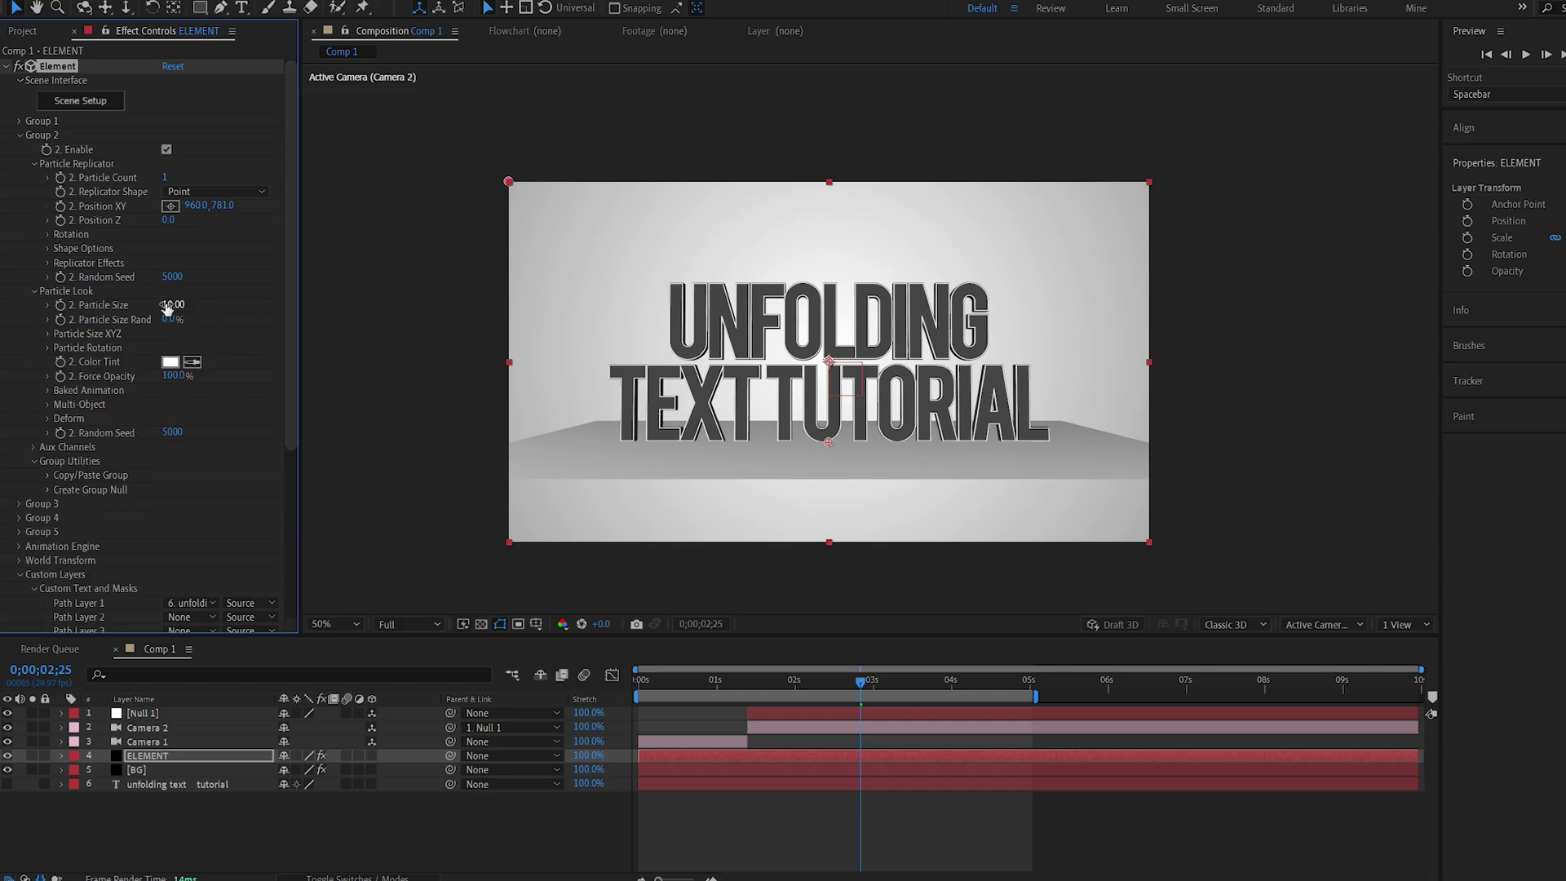
pyautogui.moveTo(166, 307); pyautogui.dragTo(338, 300)
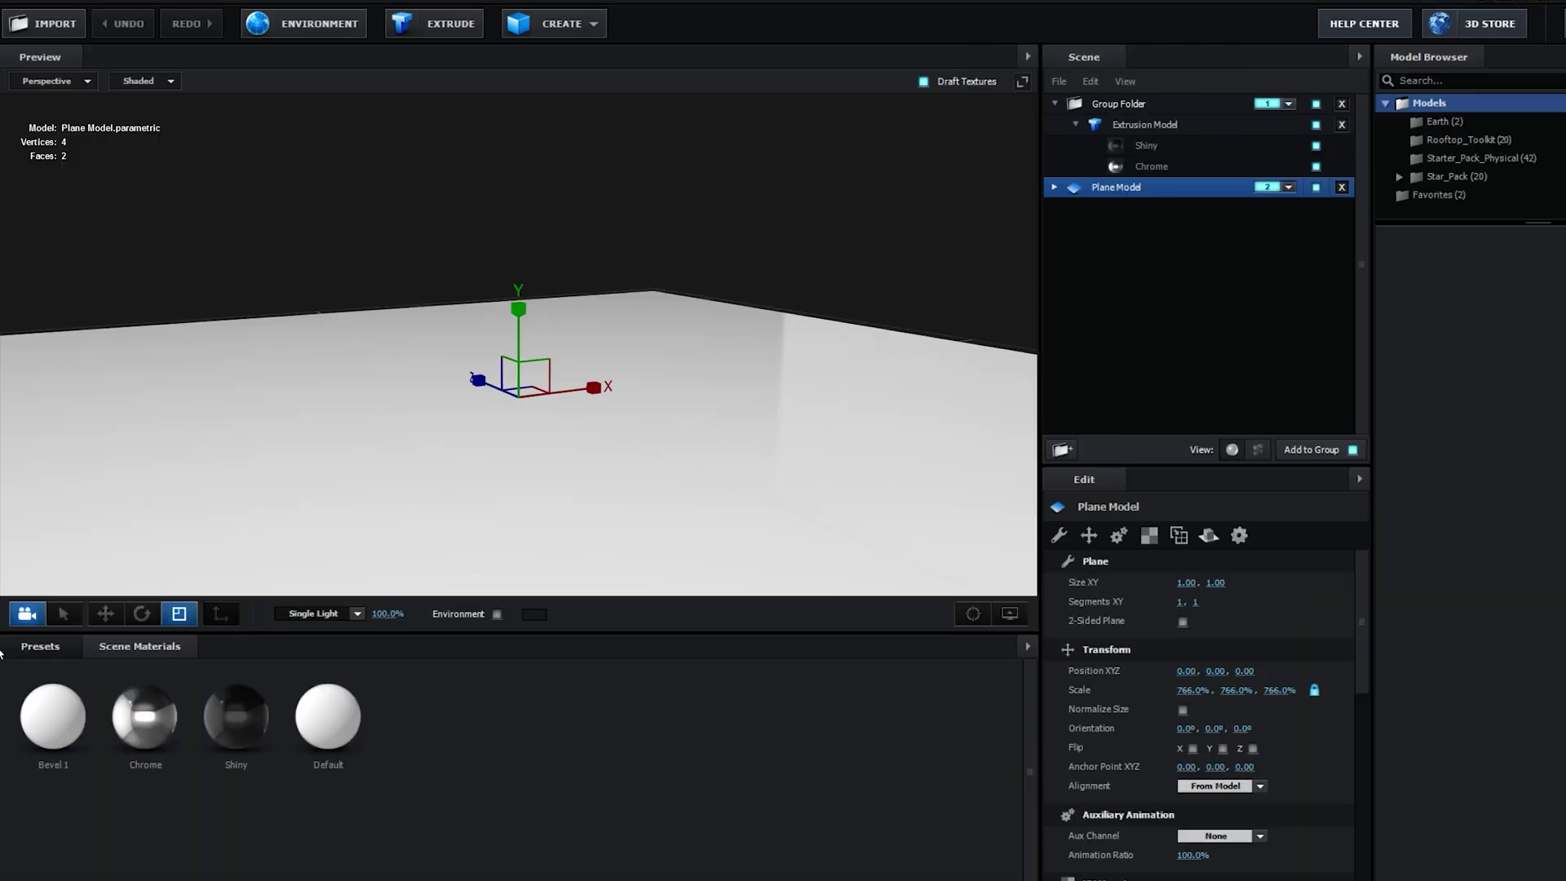
# - Apply the Matte_Shadow preset from the Physical materials to the plane model
pyautogui.click(34, 647)
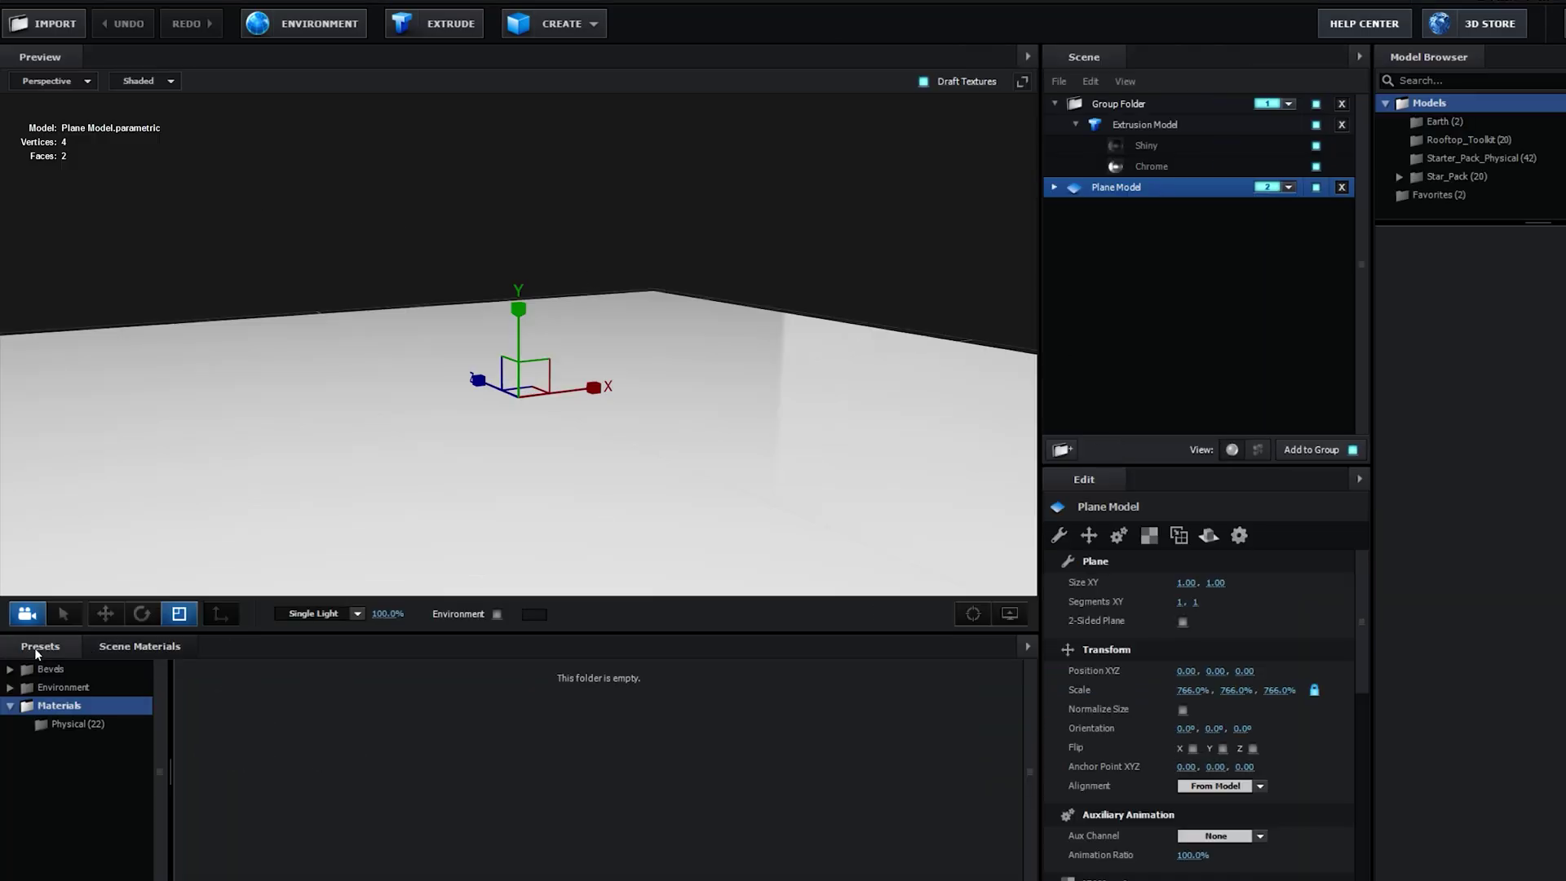
pyautogui.click(66, 722)
pyautogui.scroll(-1, 367, 785)
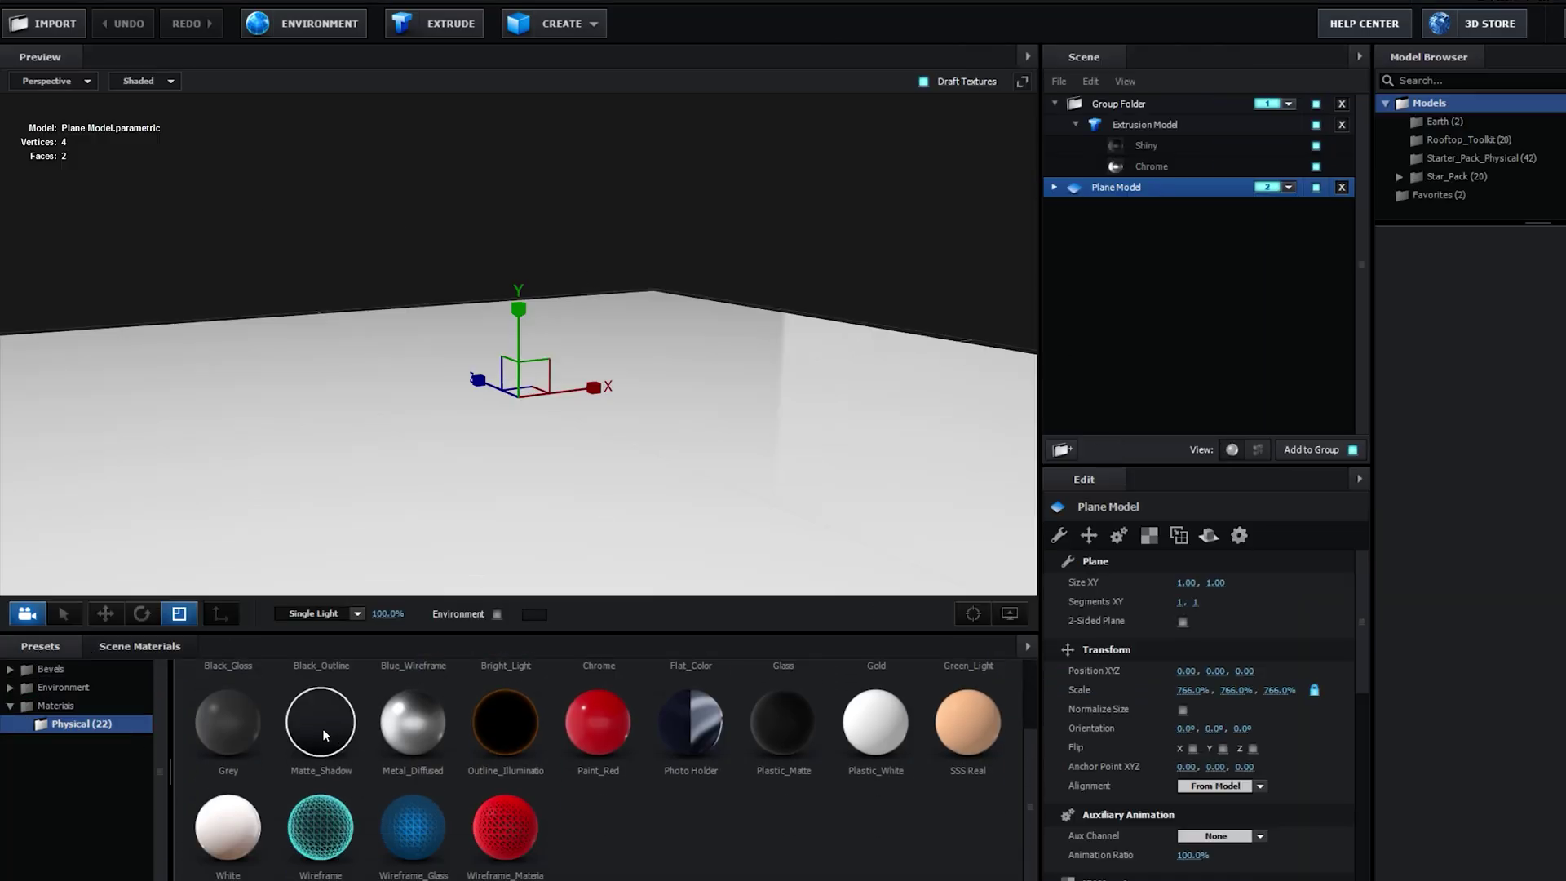
pyautogui.moveTo(322, 727); pyautogui.dragTo(1114, 189)
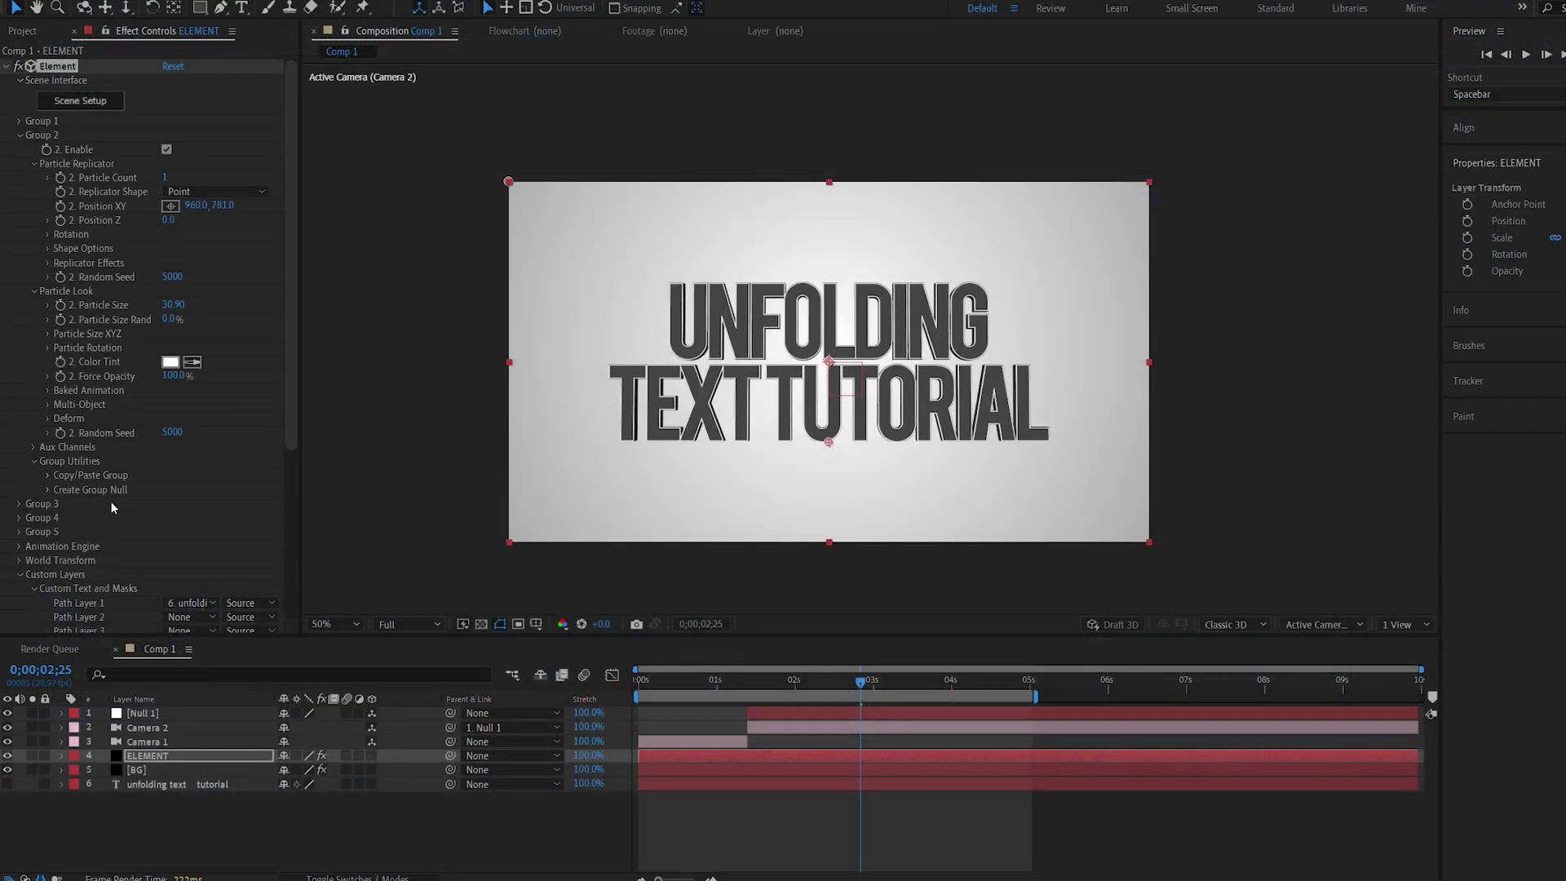
# - Enable ambient occlusion in Element's render settings and raise the SSAO Intensity to 3.9
pyautogui.scroll(-3, 110, 501)
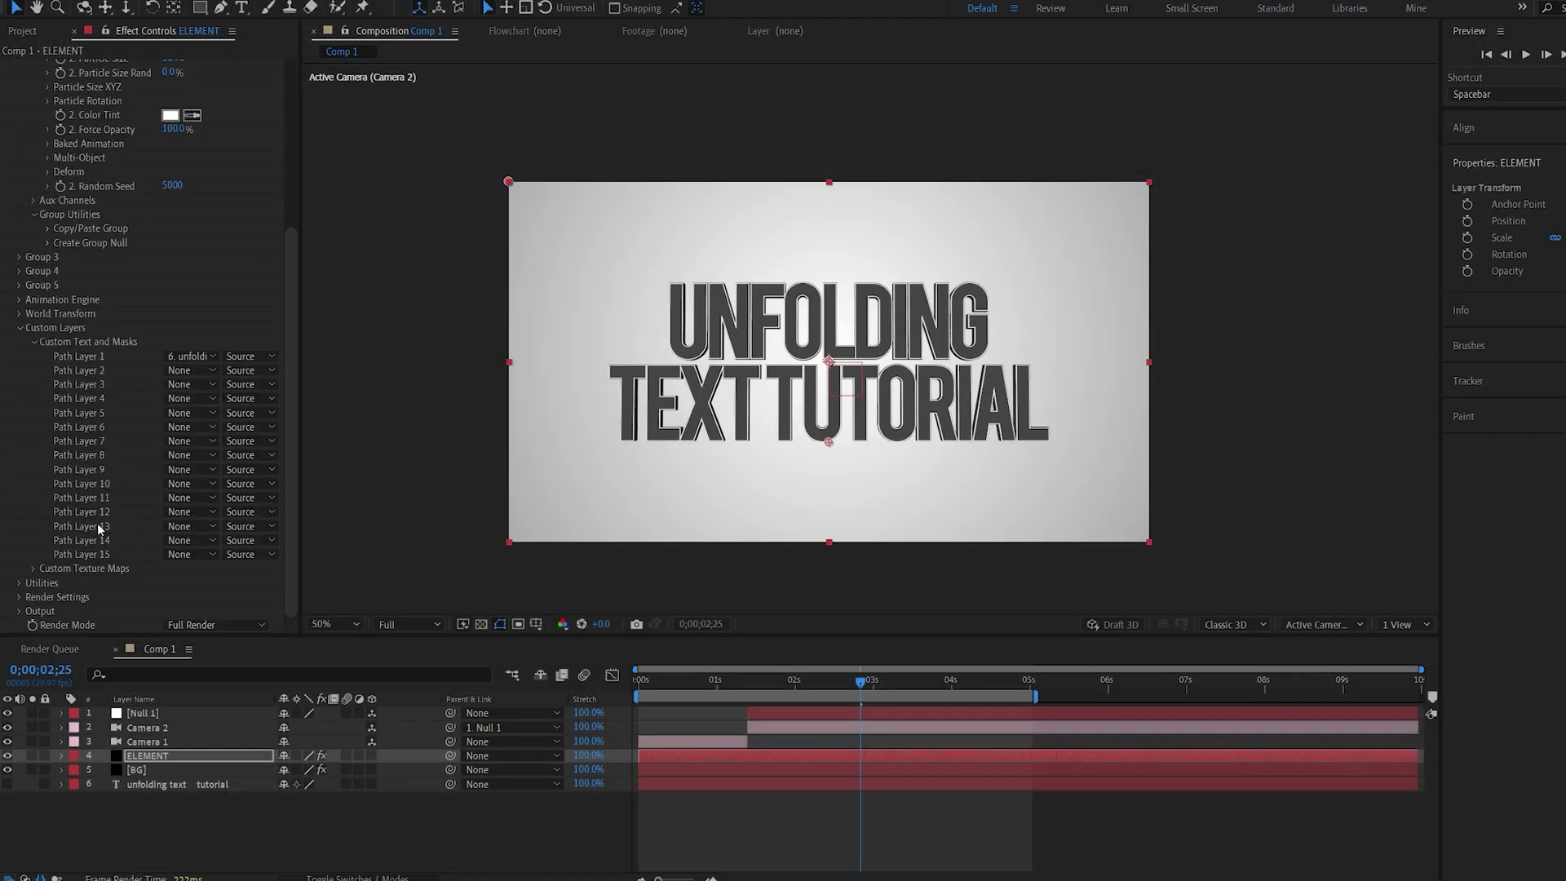
pyautogui.click(19, 597)
pyautogui.scroll(-3, 29, 489)
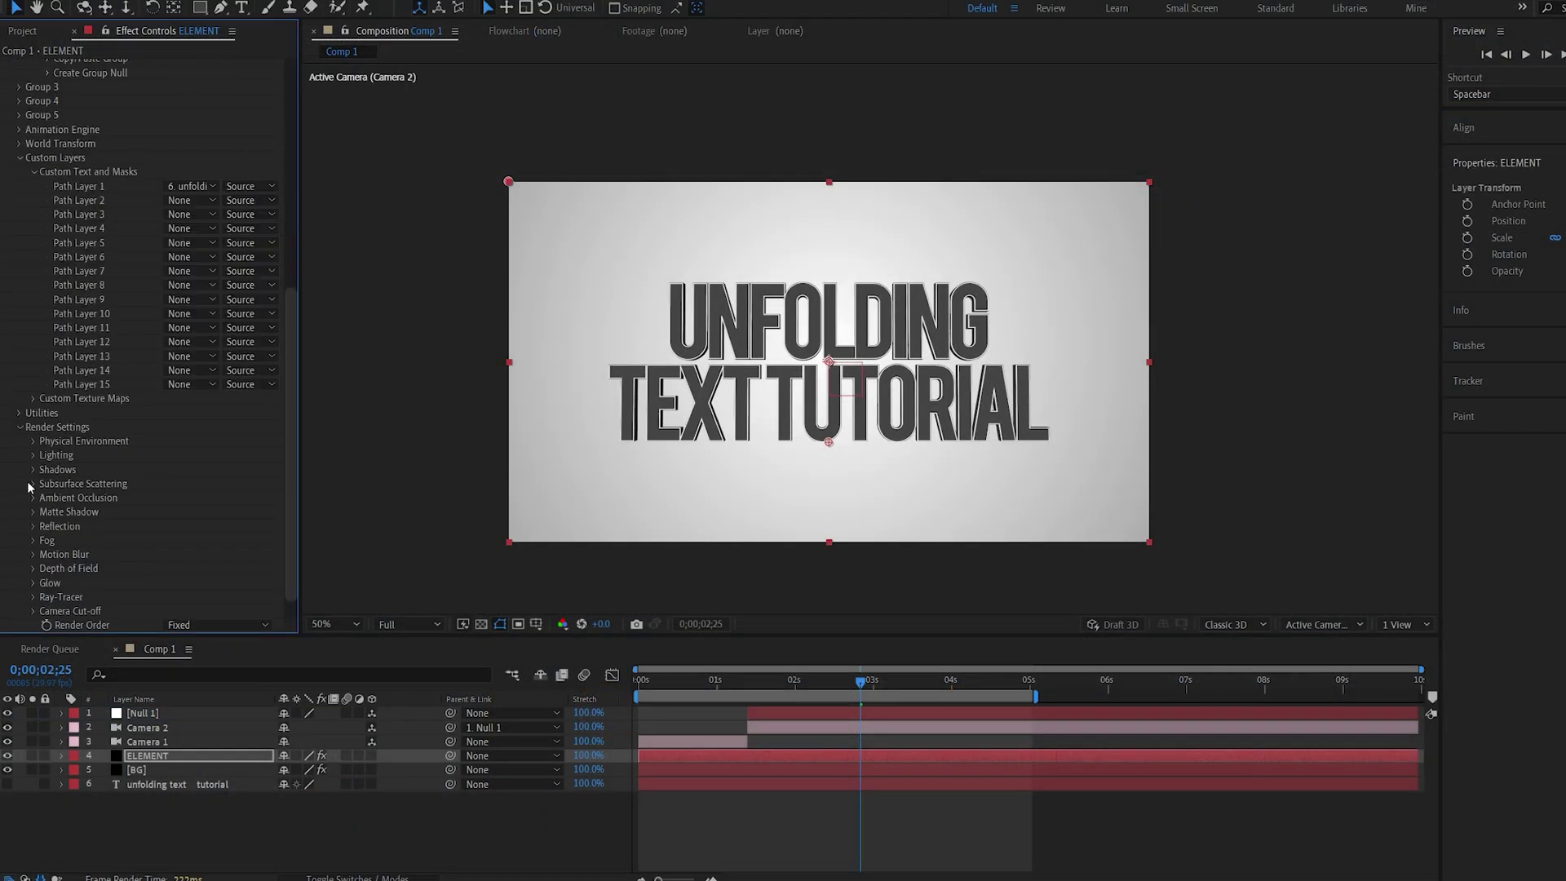
pyautogui.click(34, 499)
pyautogui.scroll(-2, 125, 511)
pyautogui.click(166, 428)
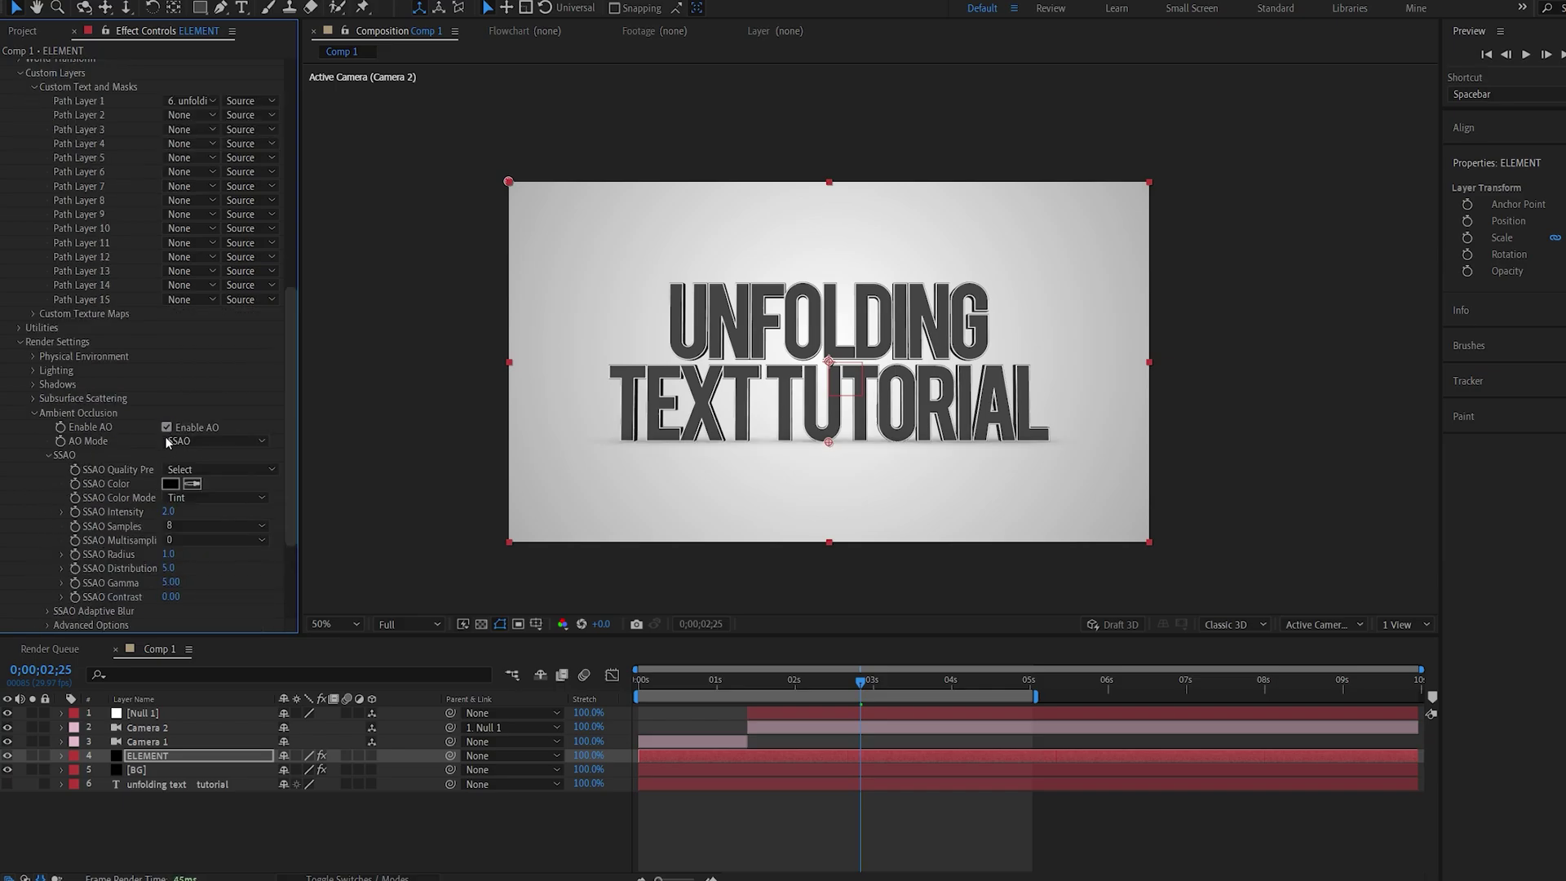
pyautogui.moveTo(174, 511); pyautogui.dragTo(206, 514)
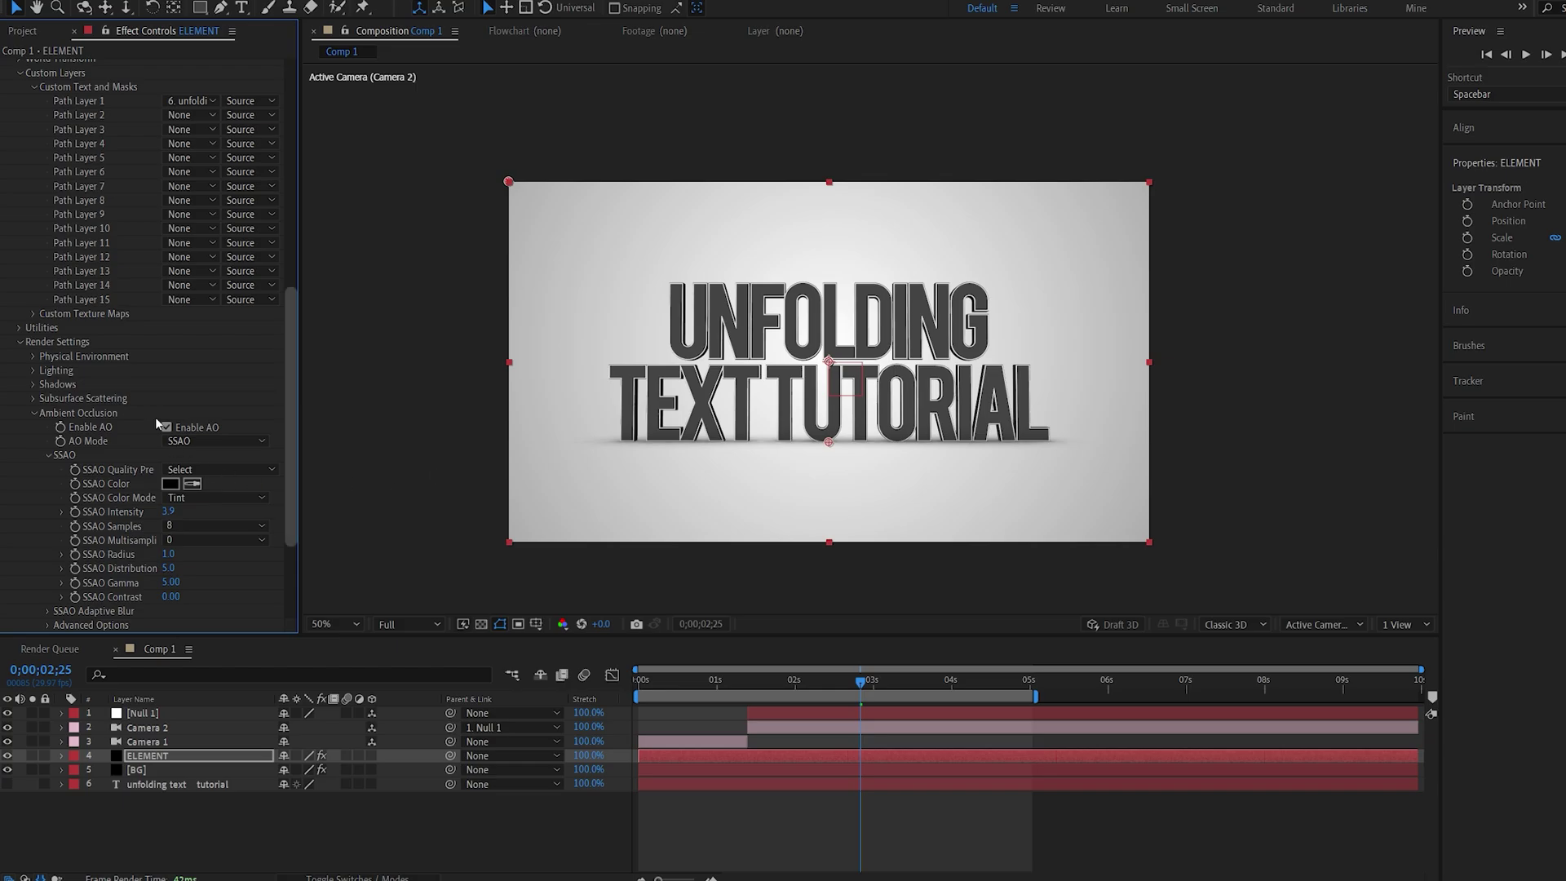
# - Set Element's X Rotation Environment to 15° in the physical environment's rotation settings
pyautogui.scroll(5, 34, 457)
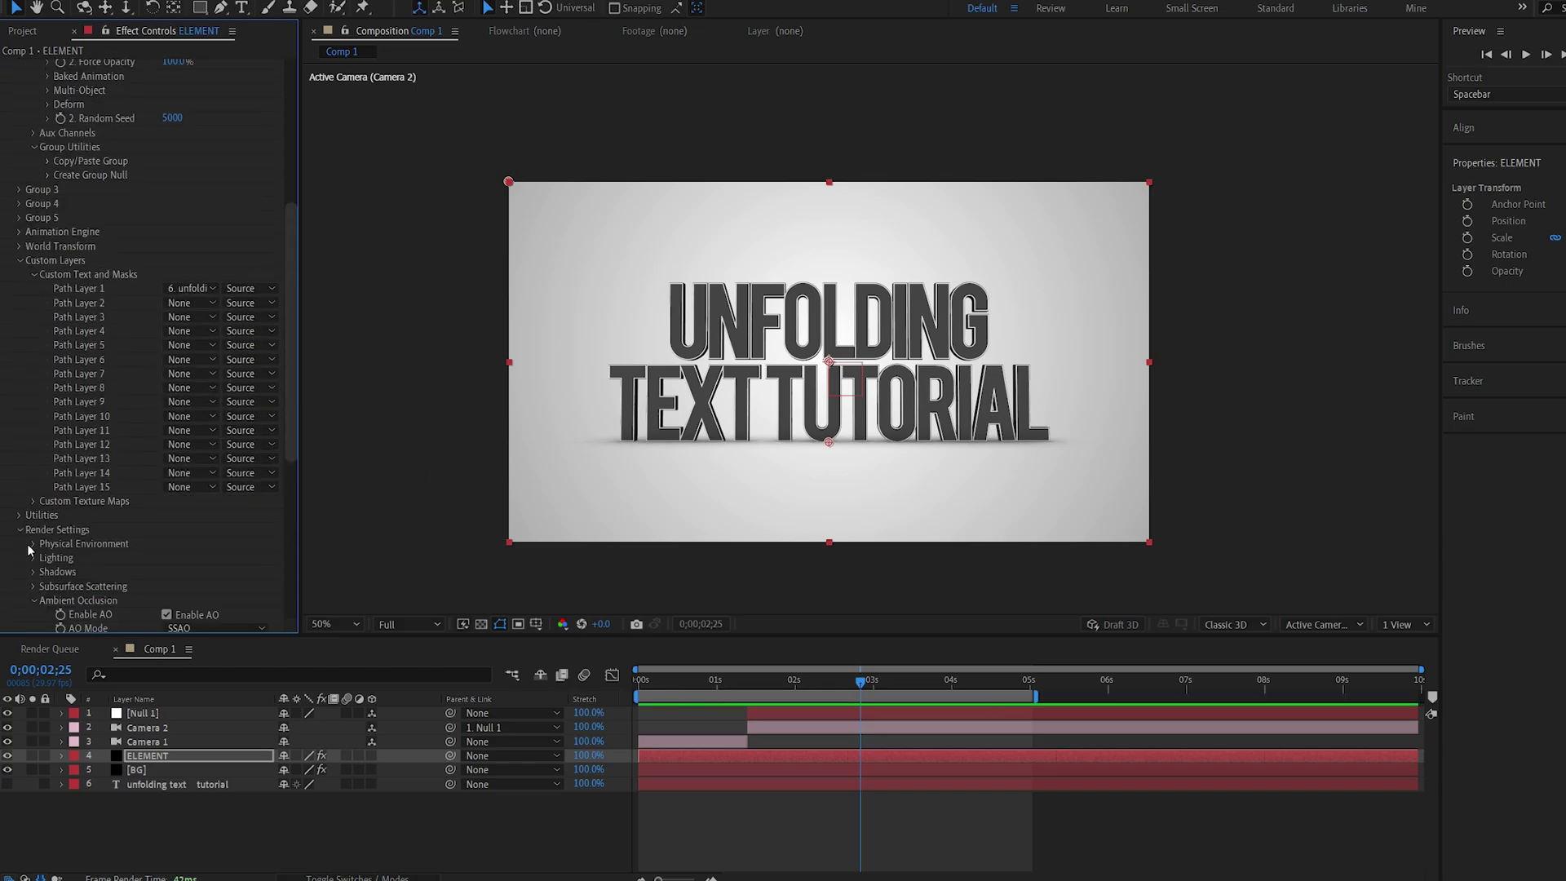
pyautogui.click(32, 544)
pyautogui.scroll(-3, 115, 536)
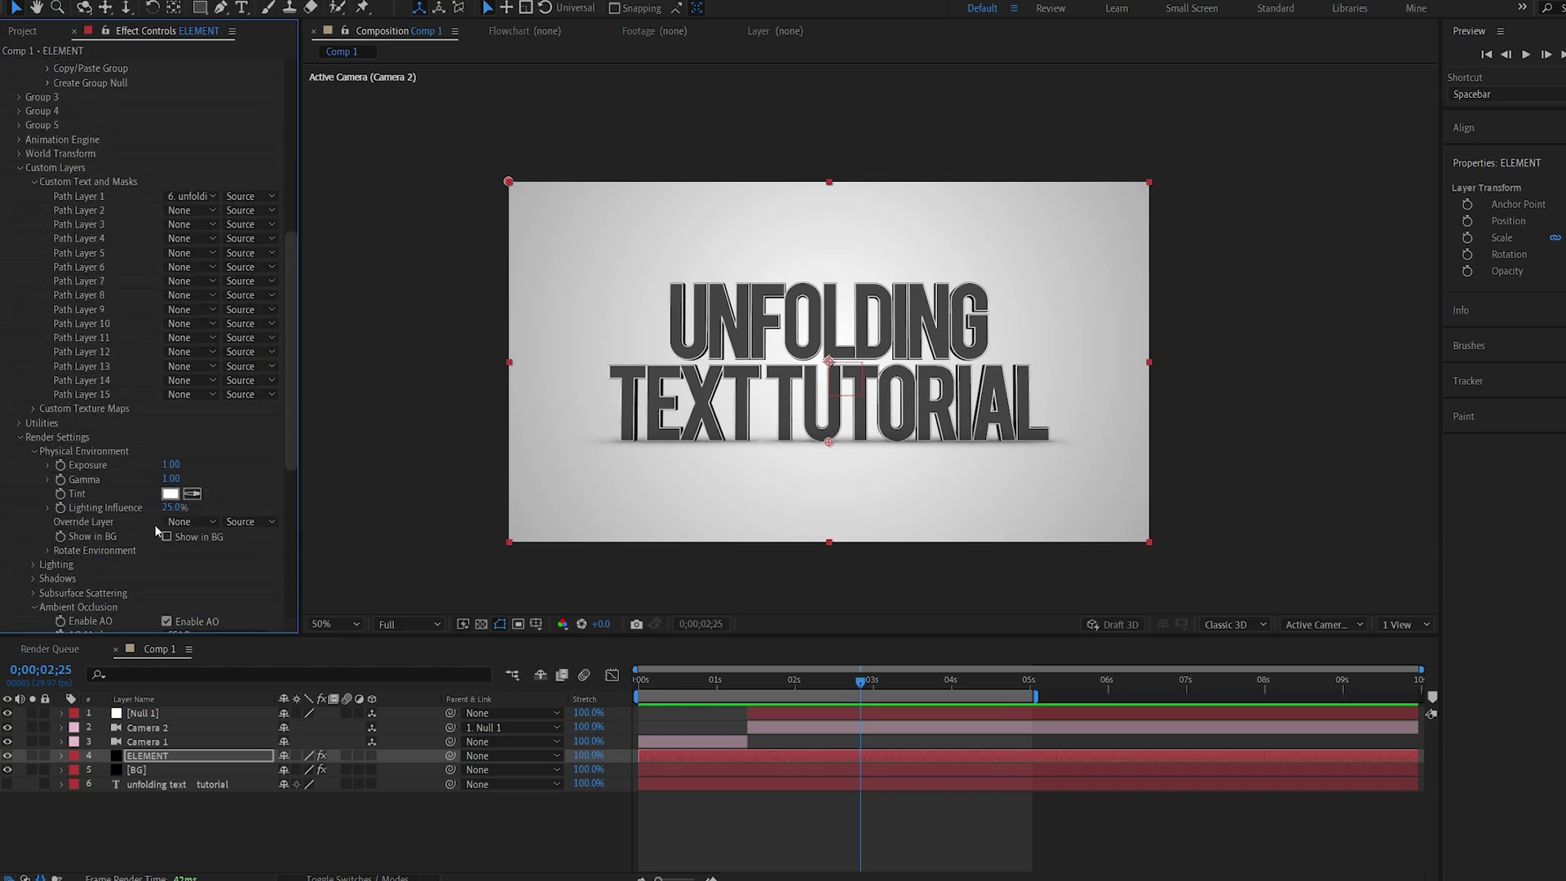
pyautogui.scroll(-2, 145, 558)
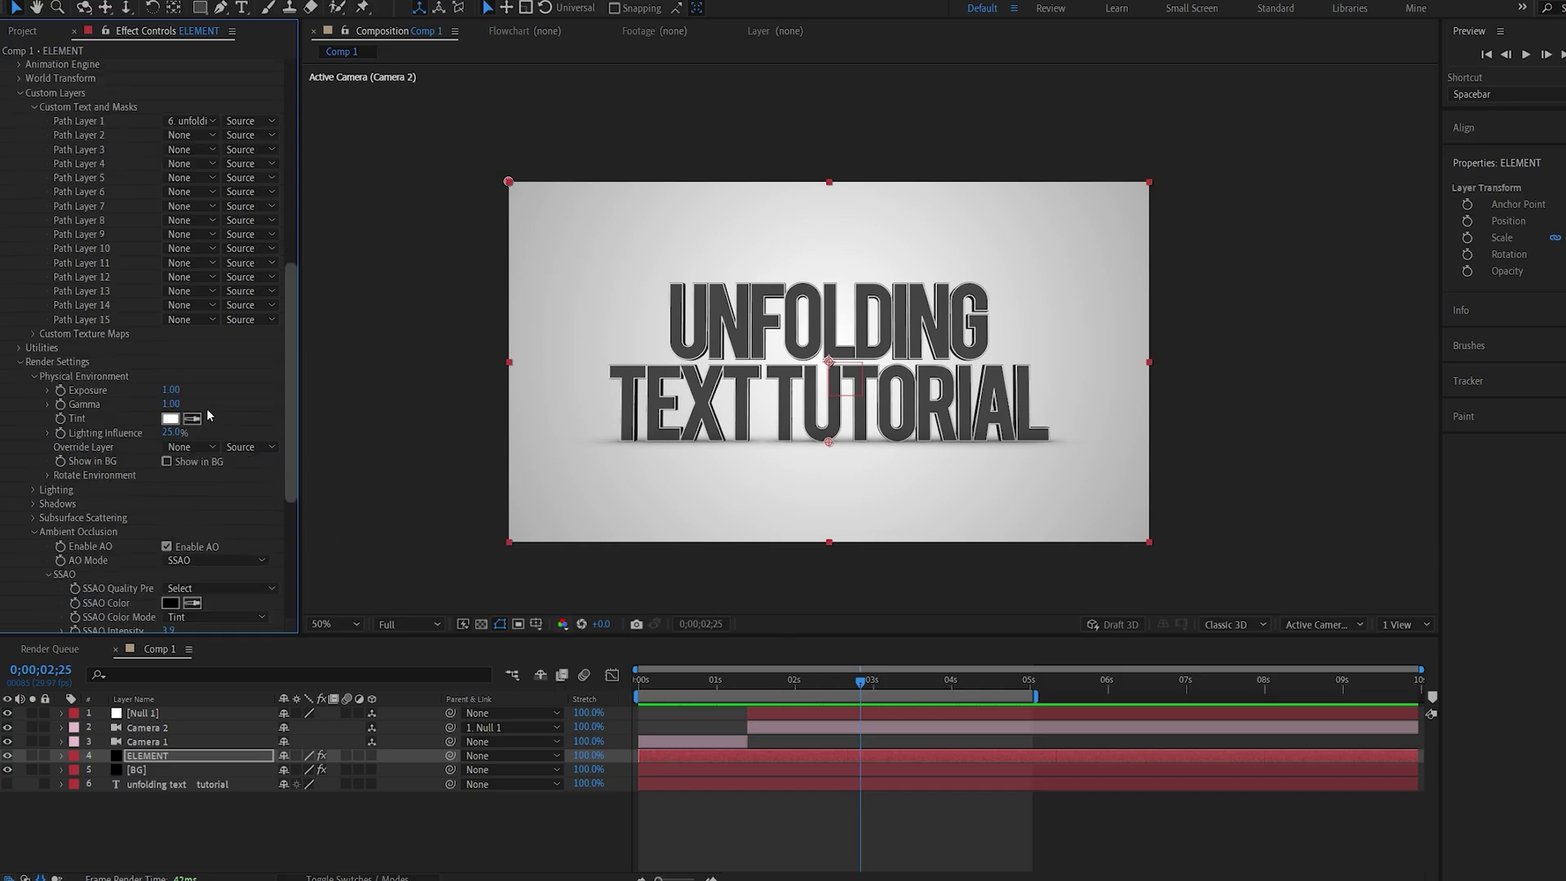
pyautogui.click(48, 476)
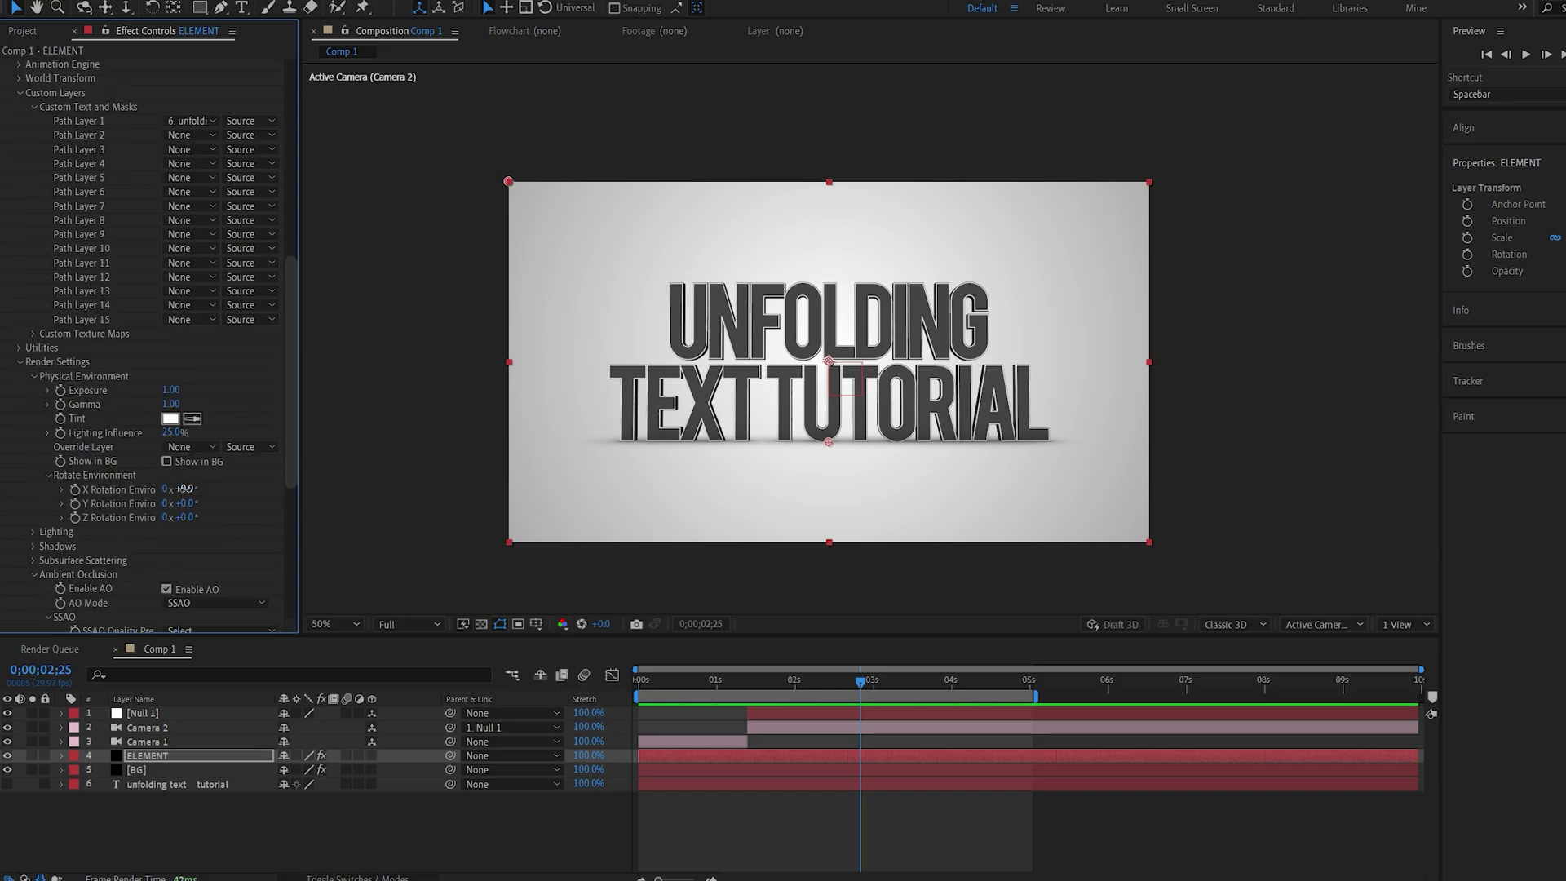
pyautogui.moveTo(194, 489); pyautogui.dragTo(194, 489)
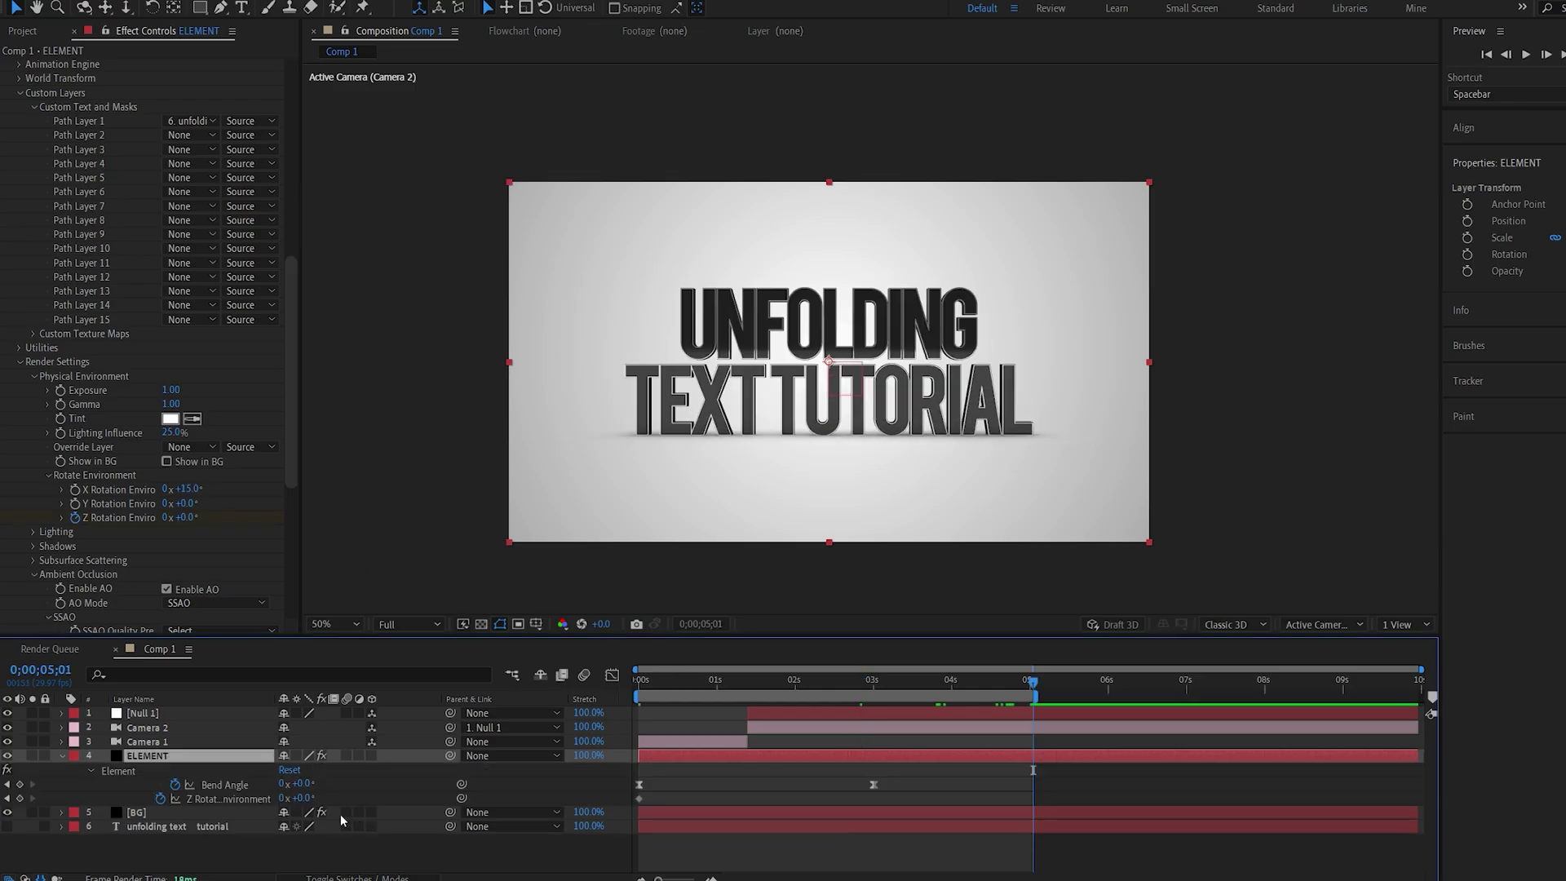
# - Animate Element's Z Rotation Environment from 0° at the start to a higher angle at 0;00;05;01 and preview the moving reflections
pyautogui.moveTo(302, 799); pyautogui.dragTo(353, 793)
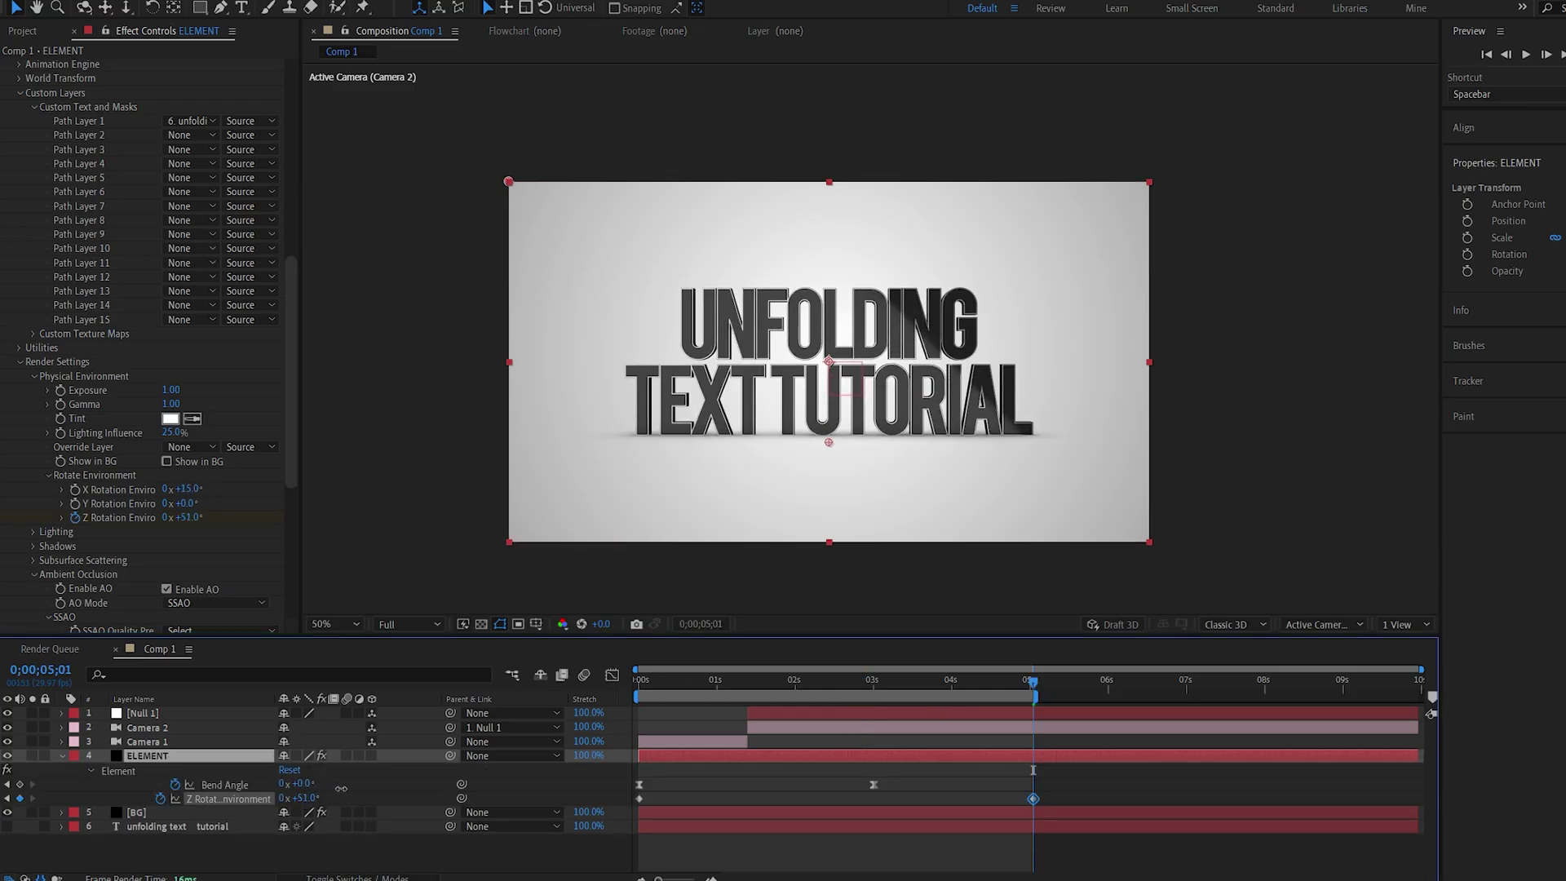
pyautogui.moveTo(859, 685); pyautogui.dragTo(722, 683)
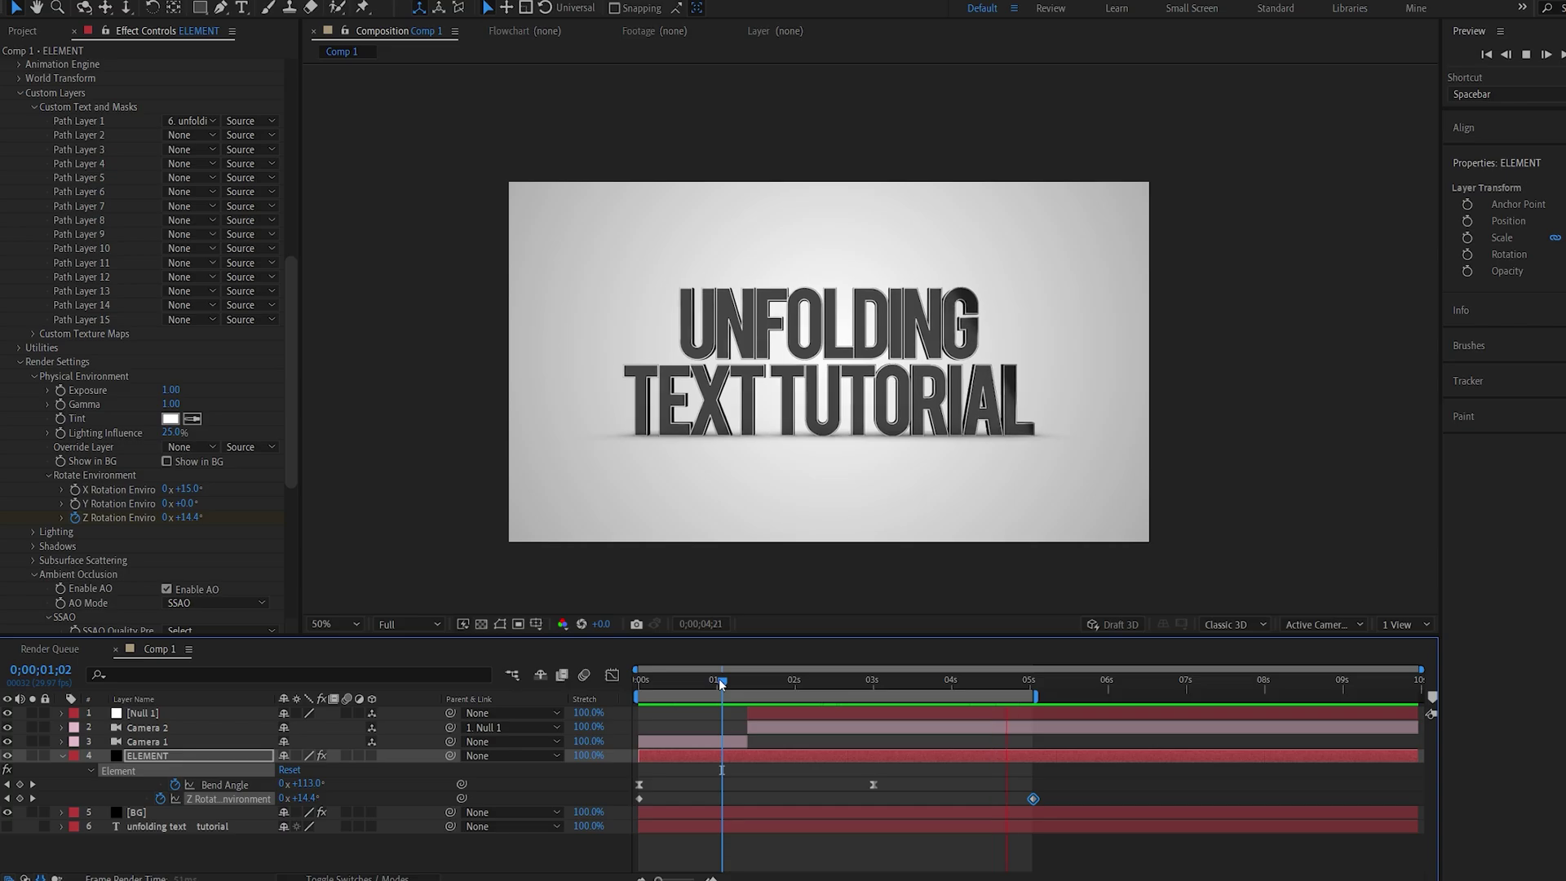
pyautogui.moveTo(724, 683); pyautogui.dragTo(619, 692)
# - Turn on Motion Blur in Element's render settings and preview the animation from the start
pyautogui.scroll(-5, 59, 556)
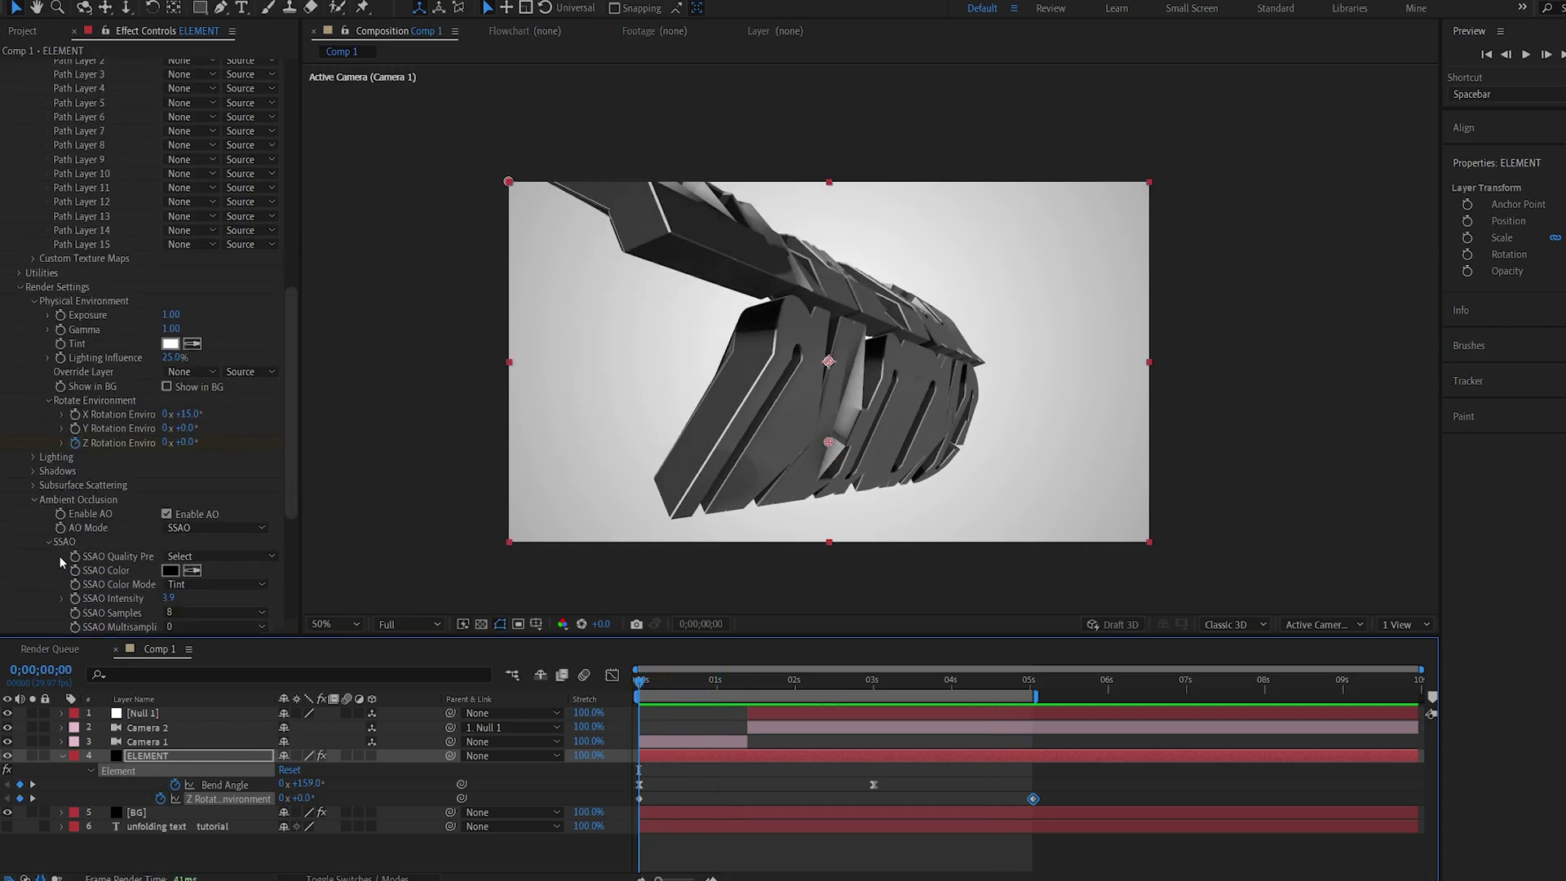
pyautogui.click(34, 544)
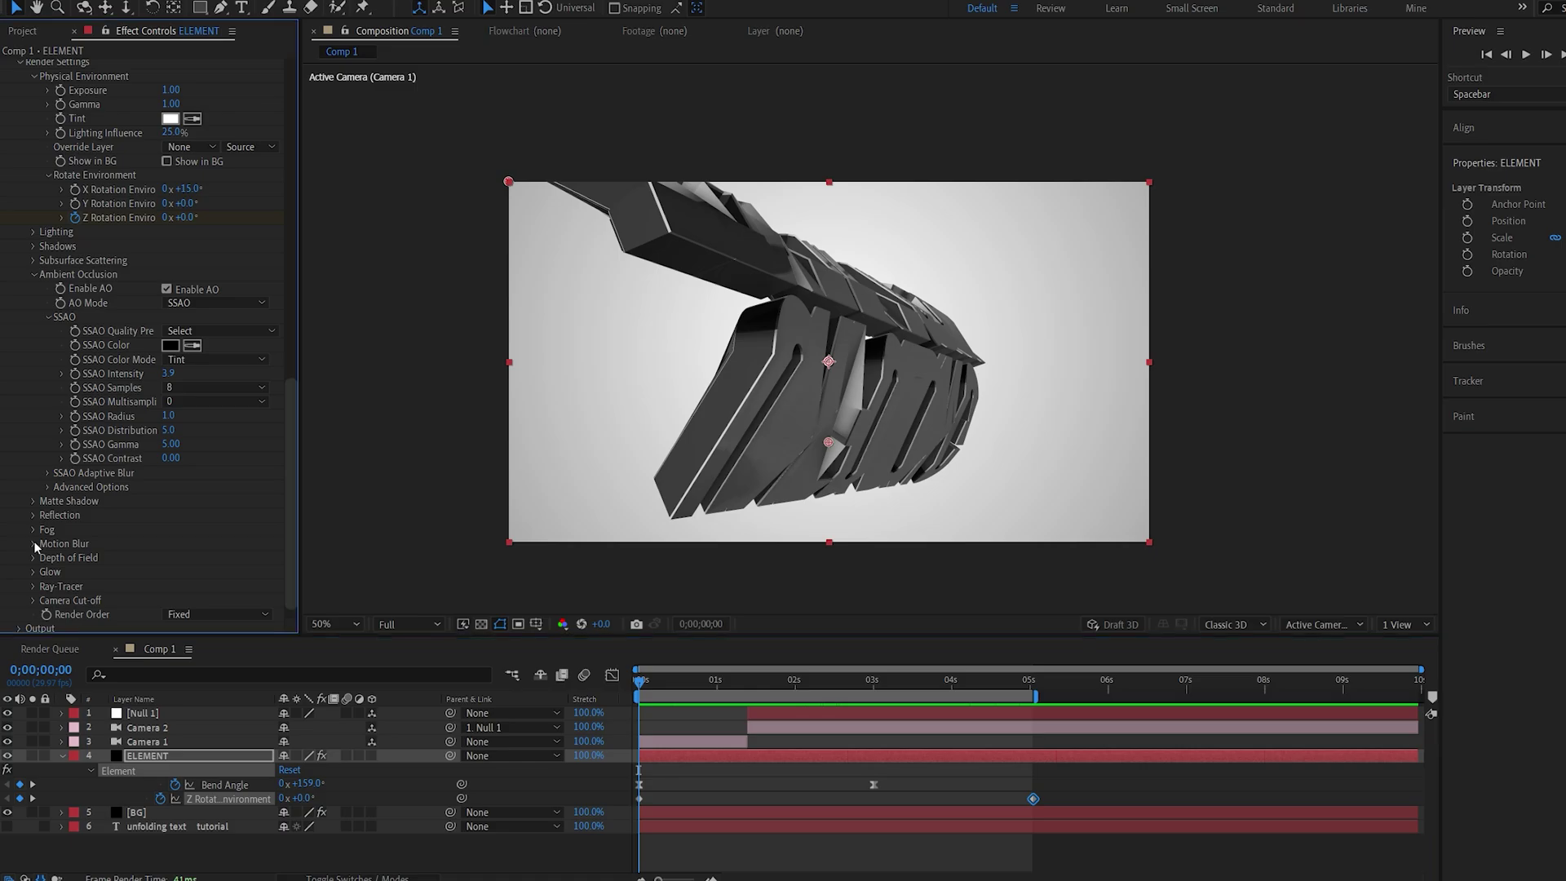
pyautogui.click(186, 558)
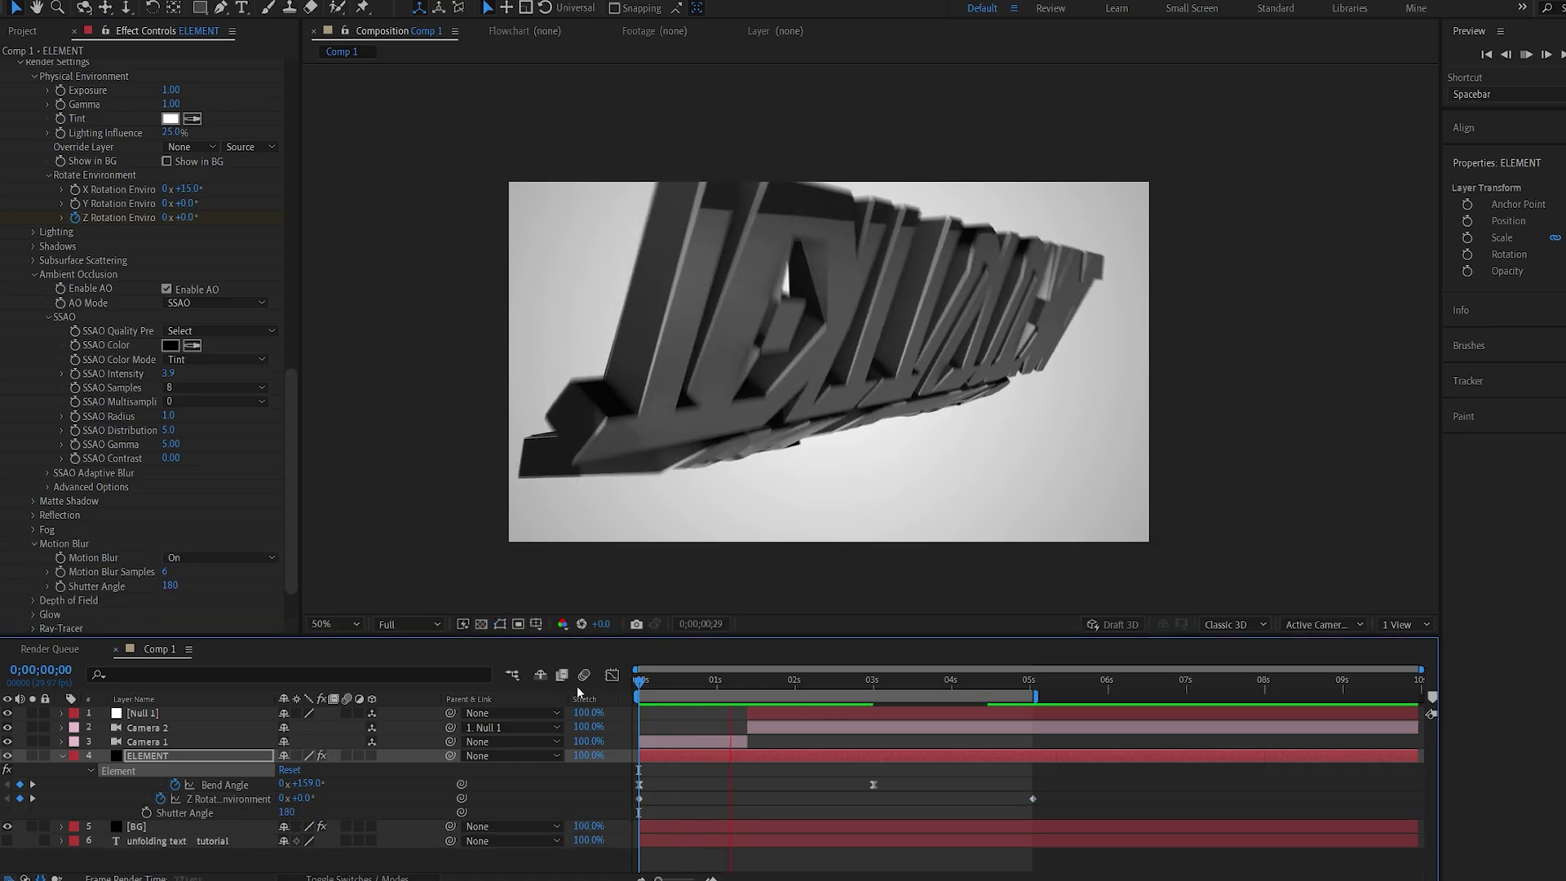